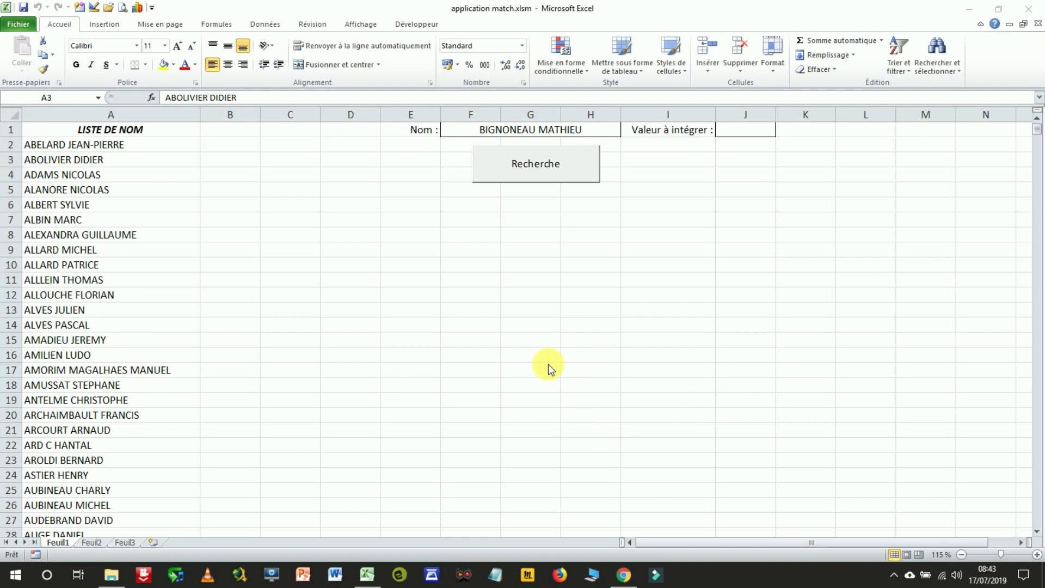
Step: Select the whole name list in column A and scroll through it
click(114, 130)
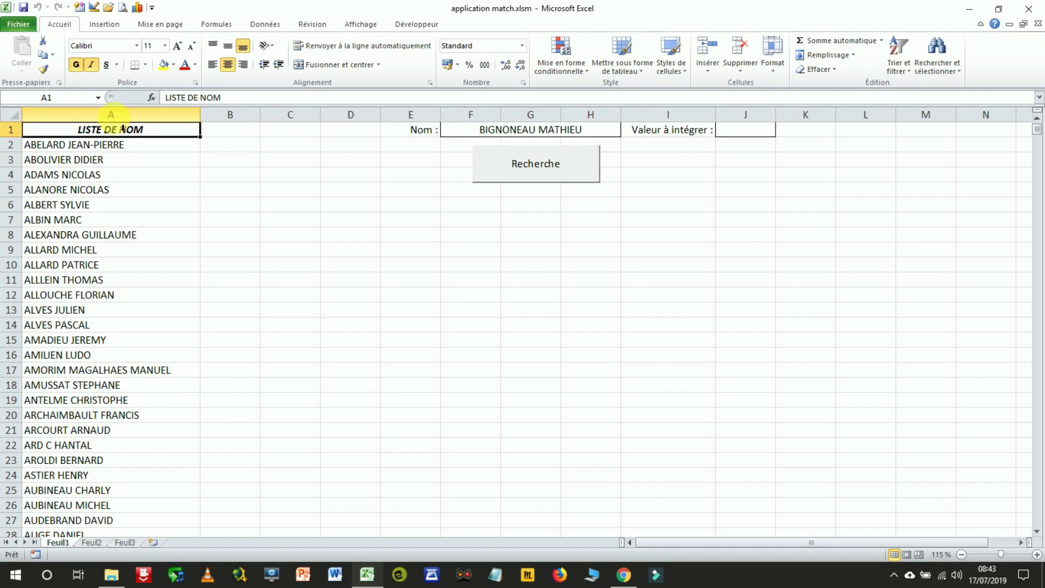
key(ctrl+shift+Down)
drag(1036, 135, 1039, 578)
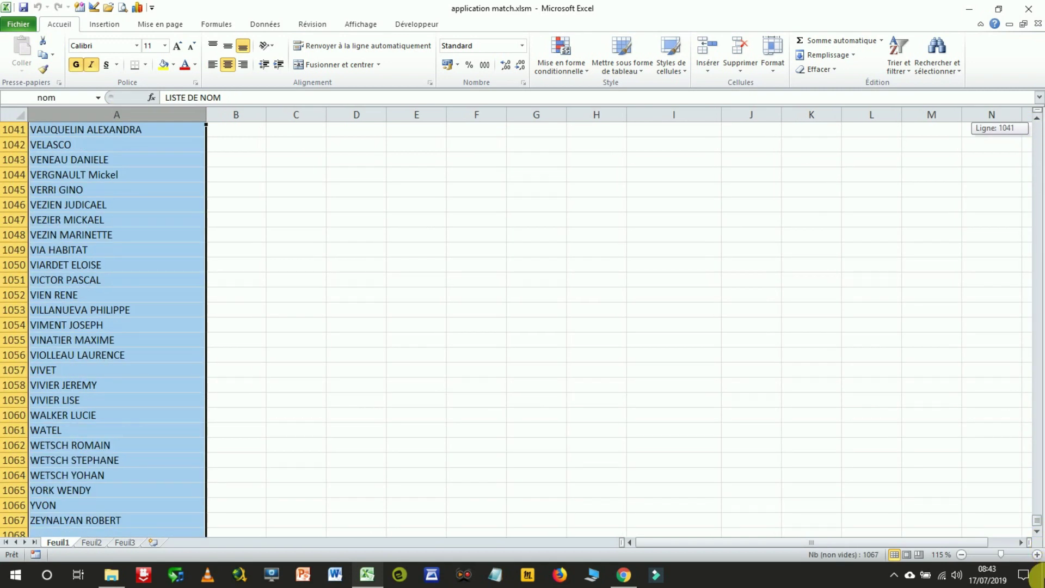
drag(1036, 520, 1036, 129)
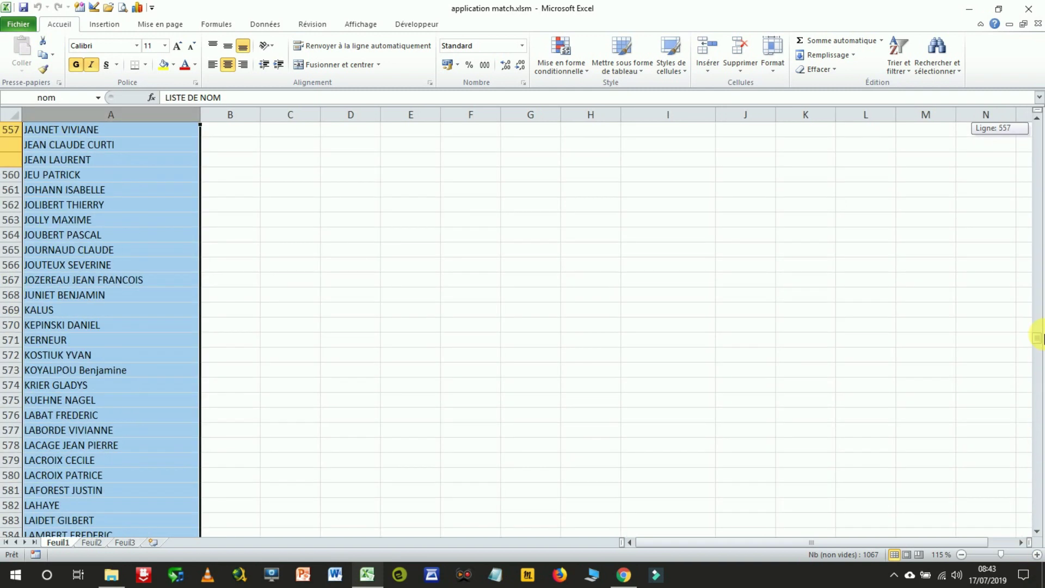
click(893, 250)
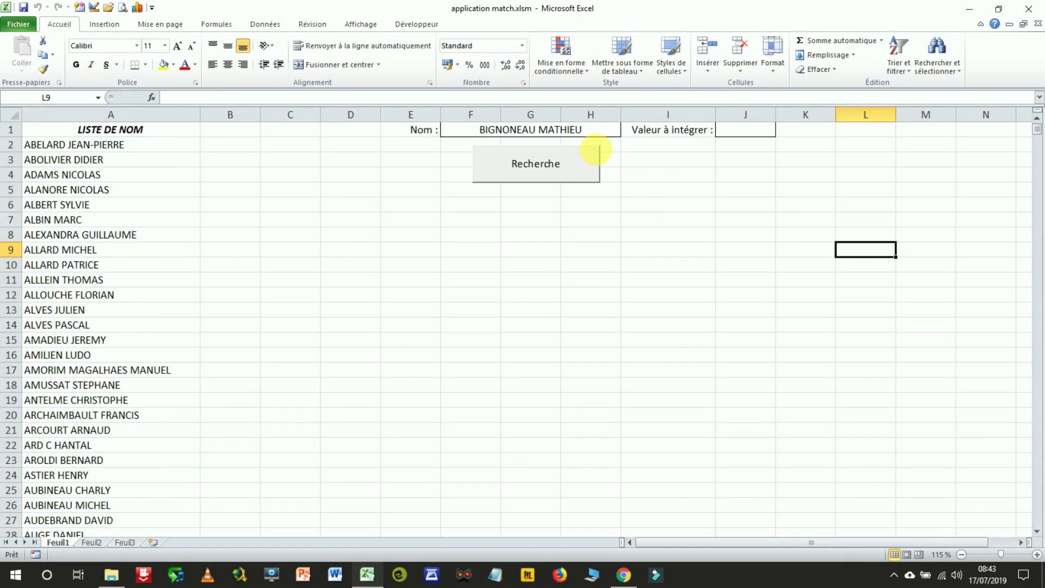
click(582, 132)
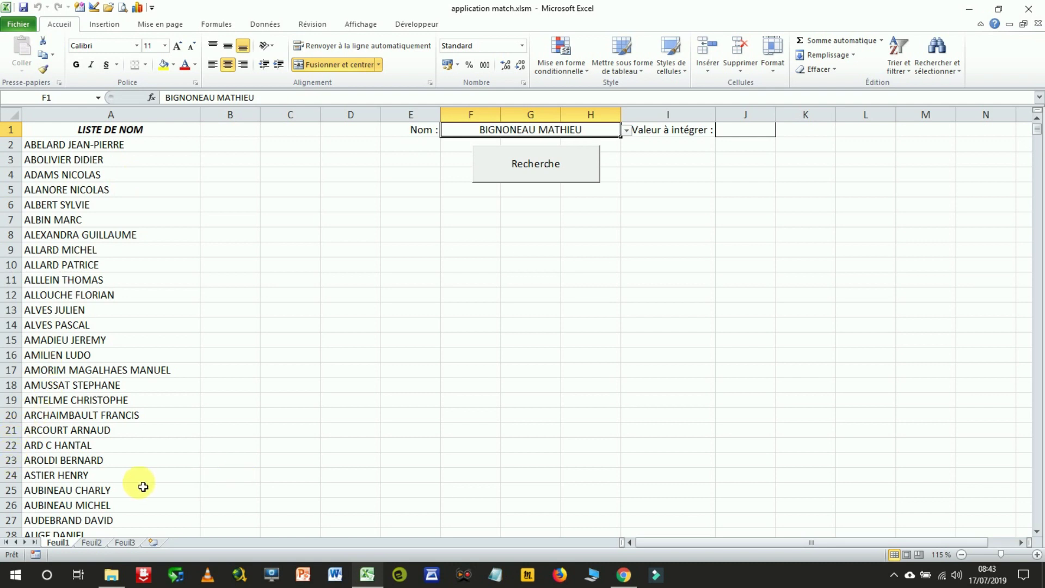
click(627, 131)
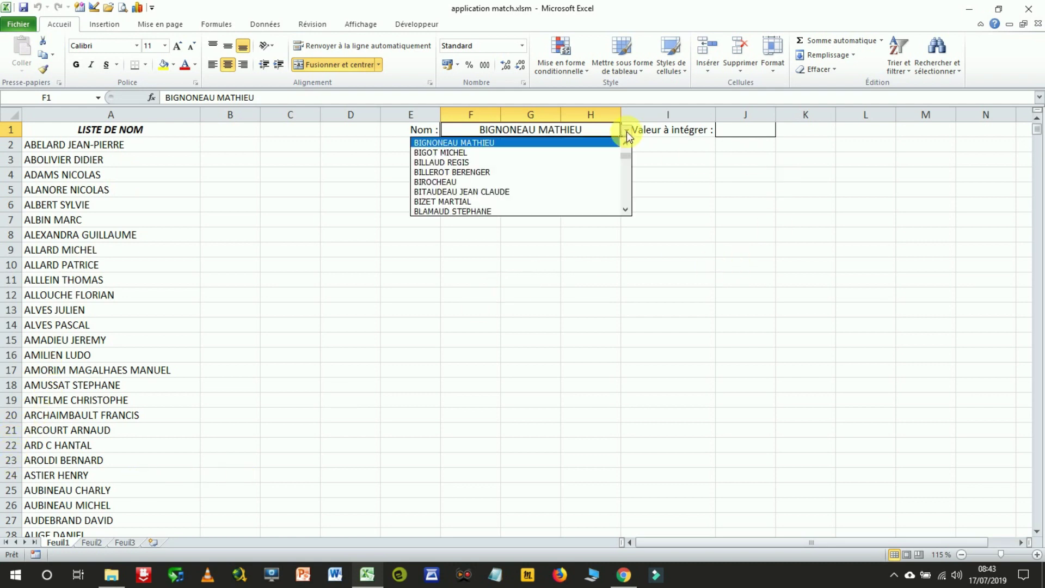
click(602, 203)
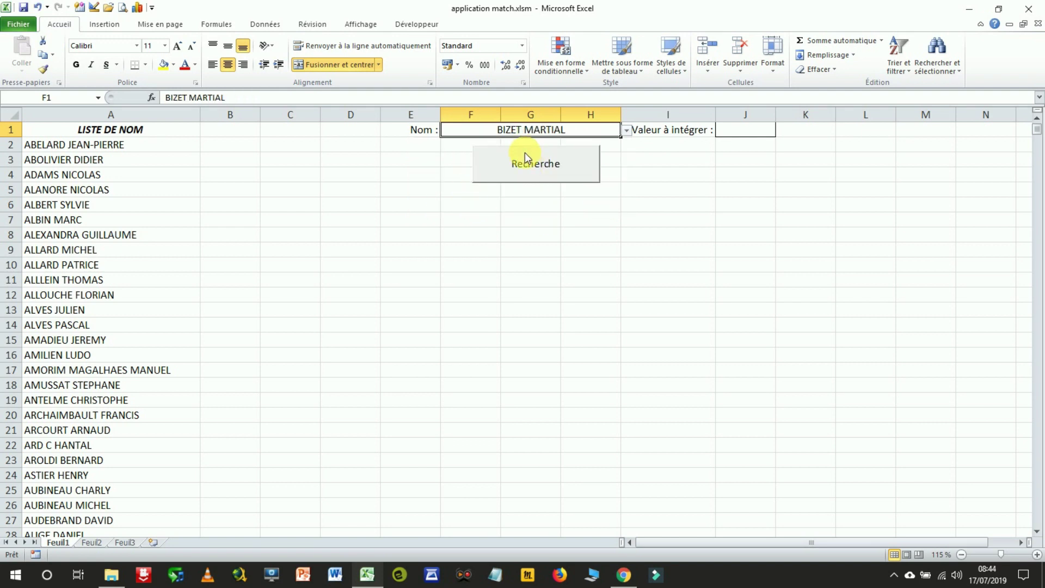
click(531, 168)
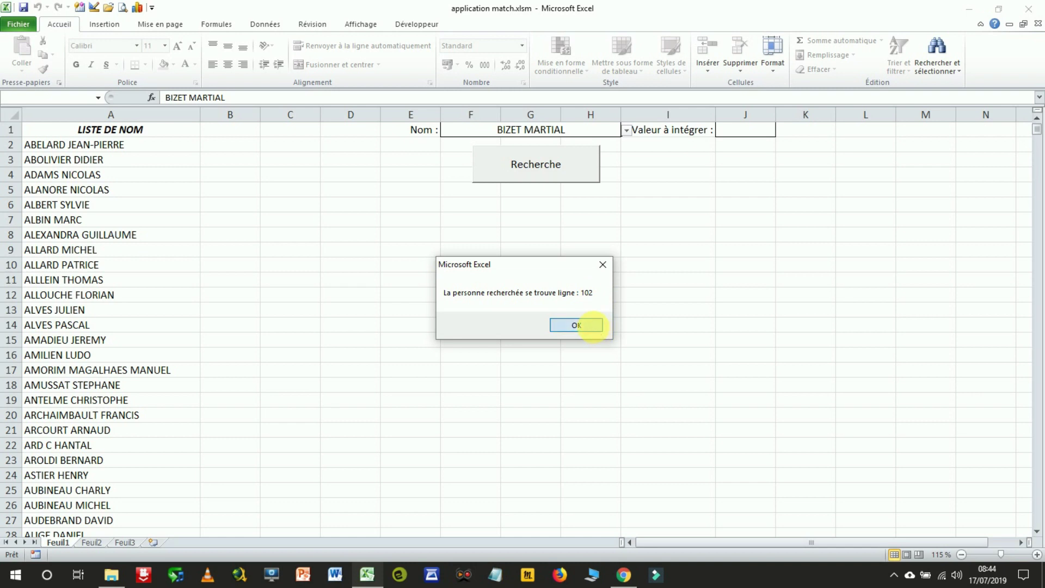
click(593, 327)
scroll(170, 380, down, 9)
scroll(164, 396, down, 7)
scroll(164, 395, down, 10)
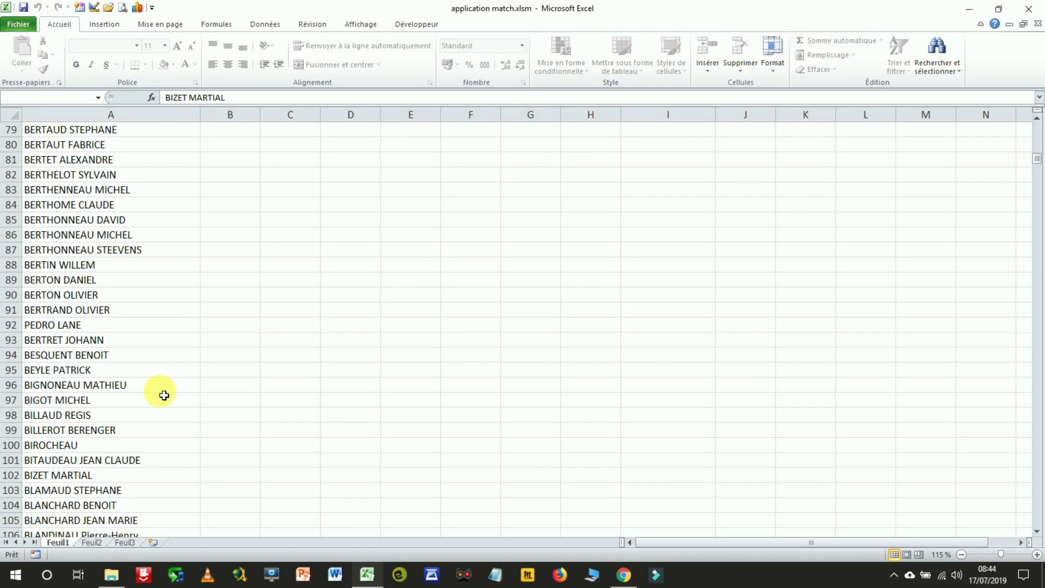
scroll(164, 396, down, 5)
click(11, 250)
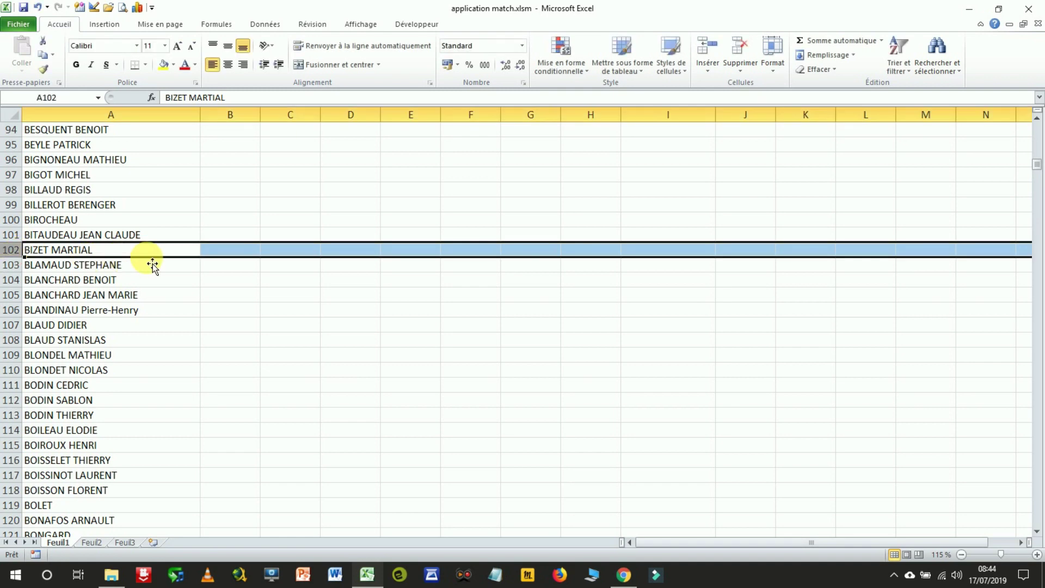
drag(1036, 164, 1037, 123)
click(692, 250)
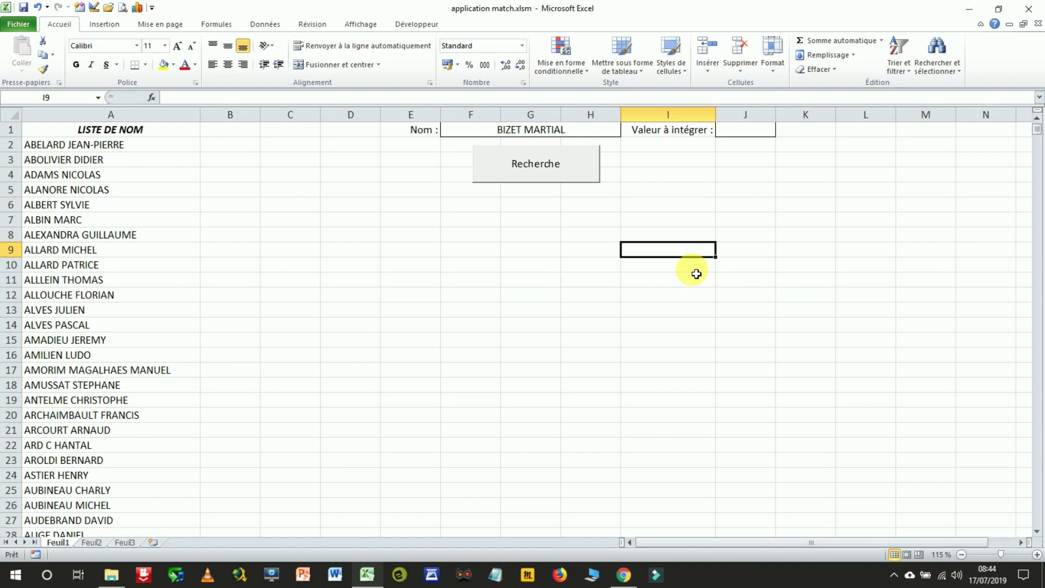
click(584, 134)
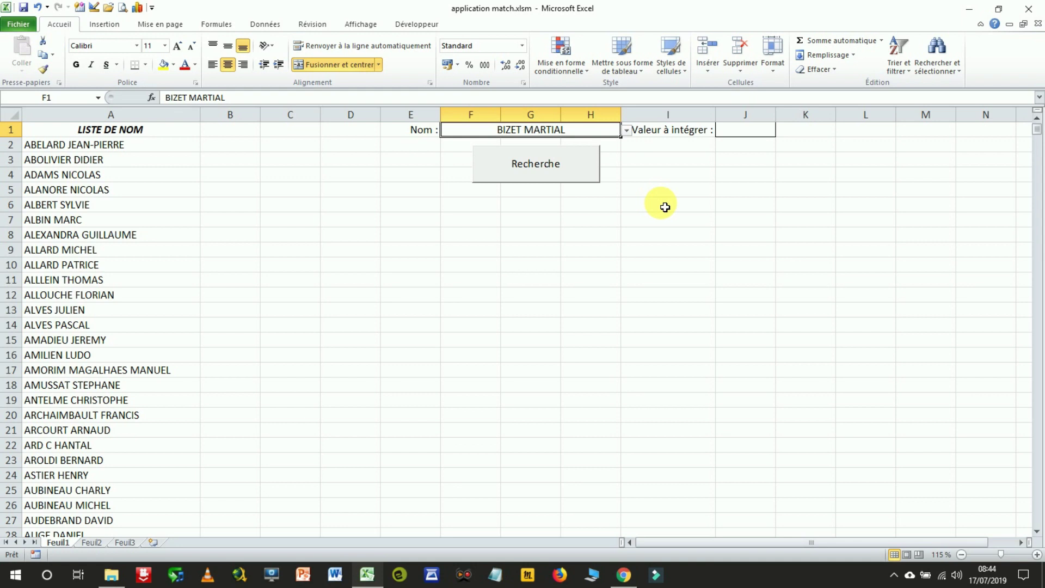
click(554, 164)
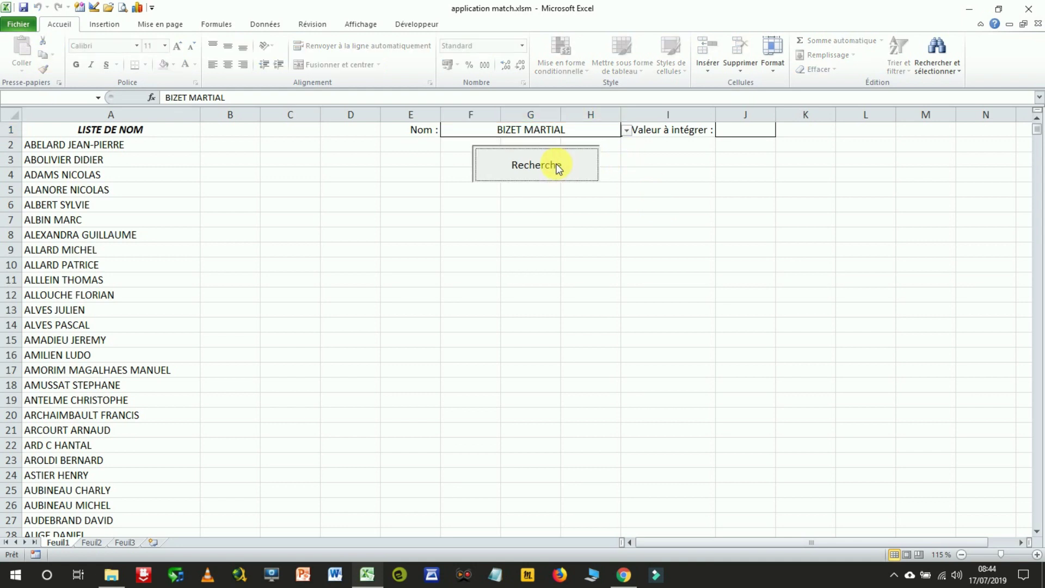
click(575, 325)
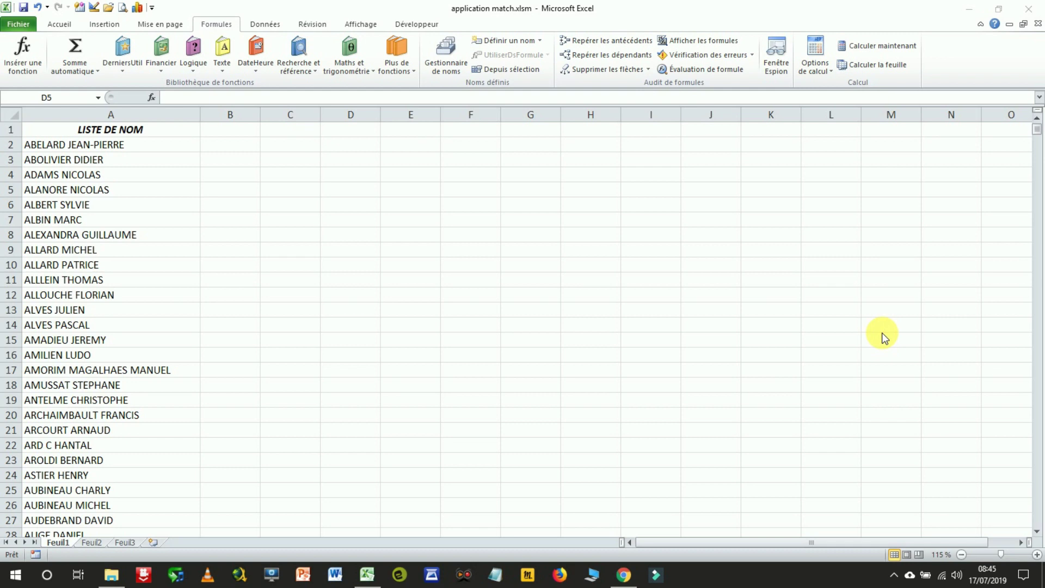
Step: Select the names A2:A1067 and name the range NOMS in the Name Box
click(142, 147)
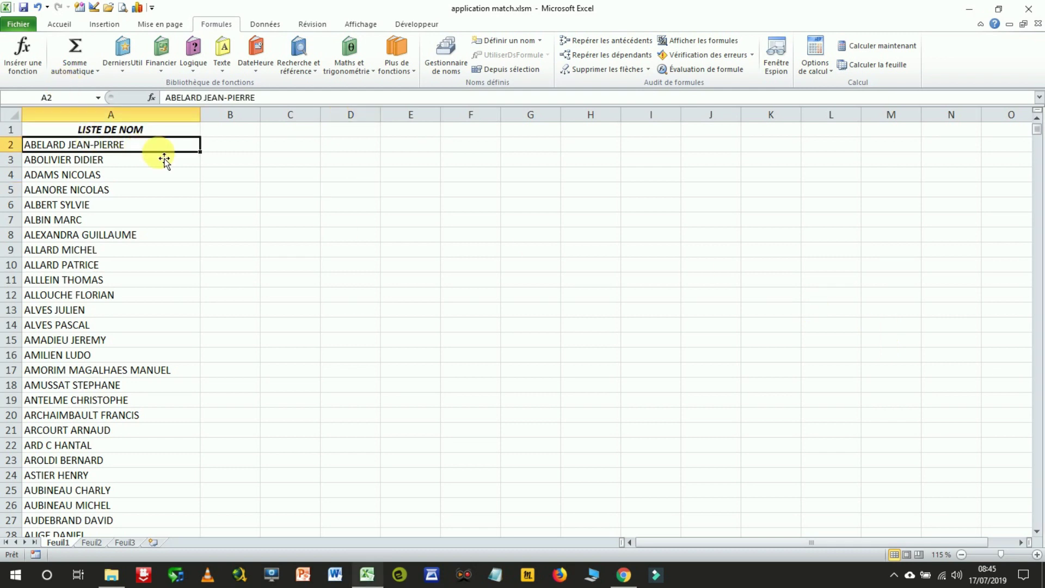
key(ctrl+shift+Down)
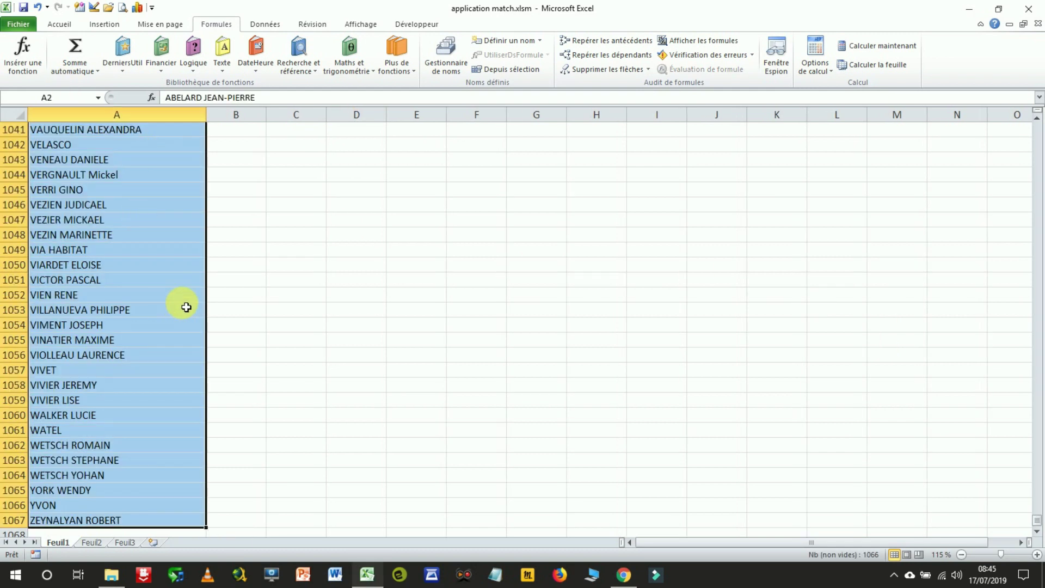
drag(1036, 520, 1036, 124)
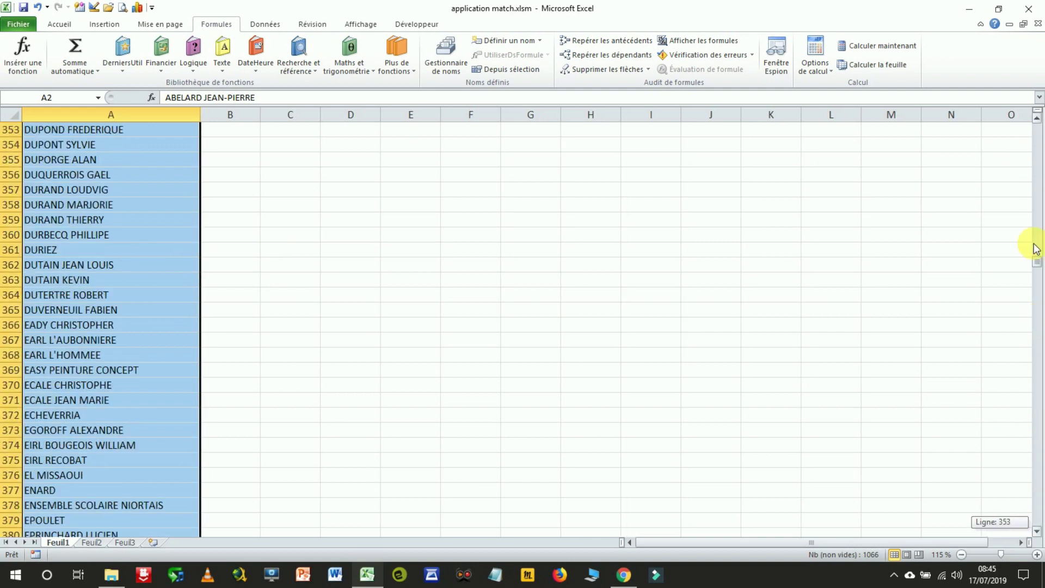
click(90, 98)
text(NOMS)
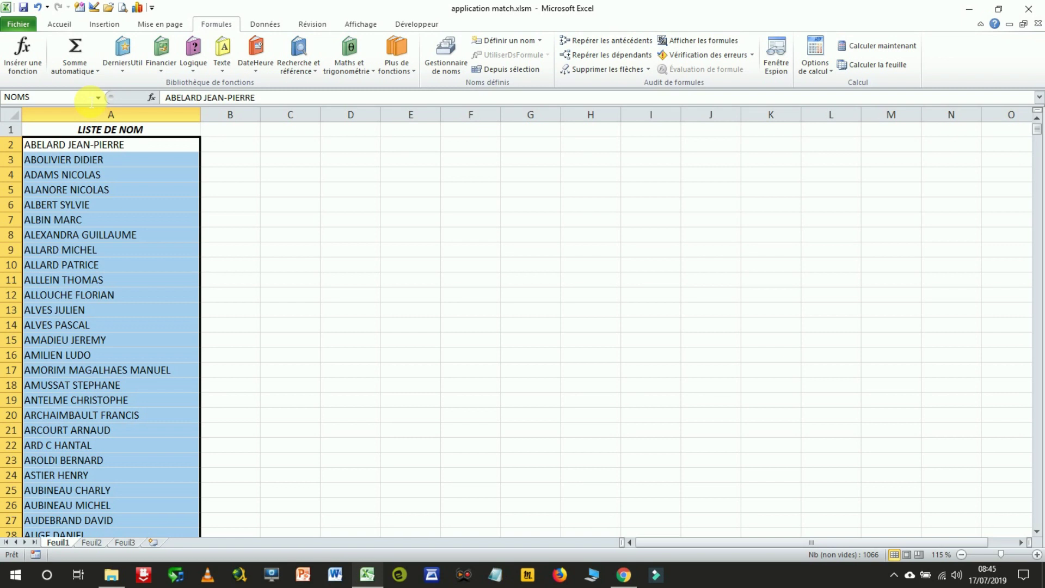
key(Return)
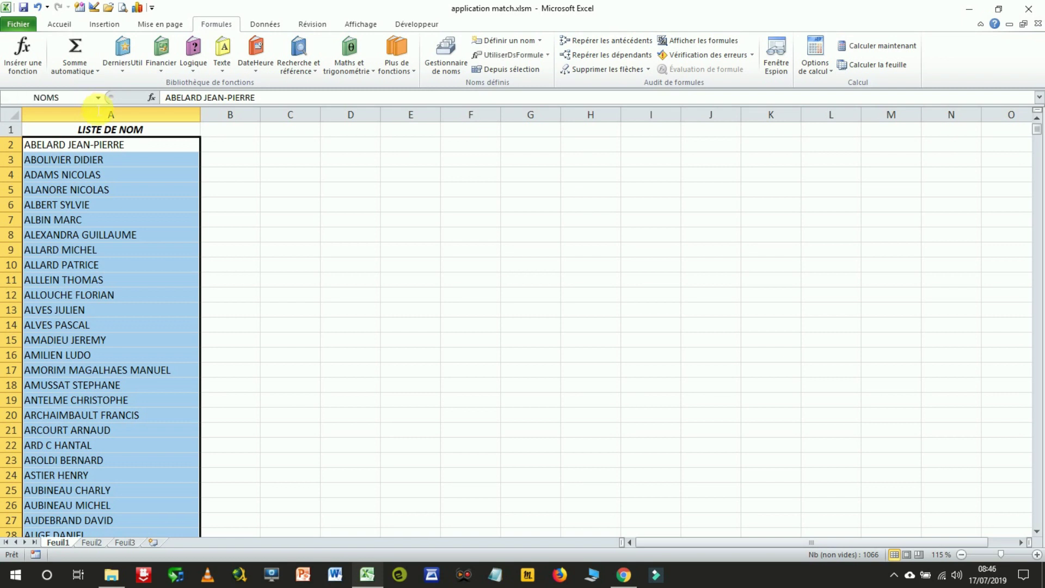
Step: Merge and centre cells D1:F1 into one cell
click(351, 145)
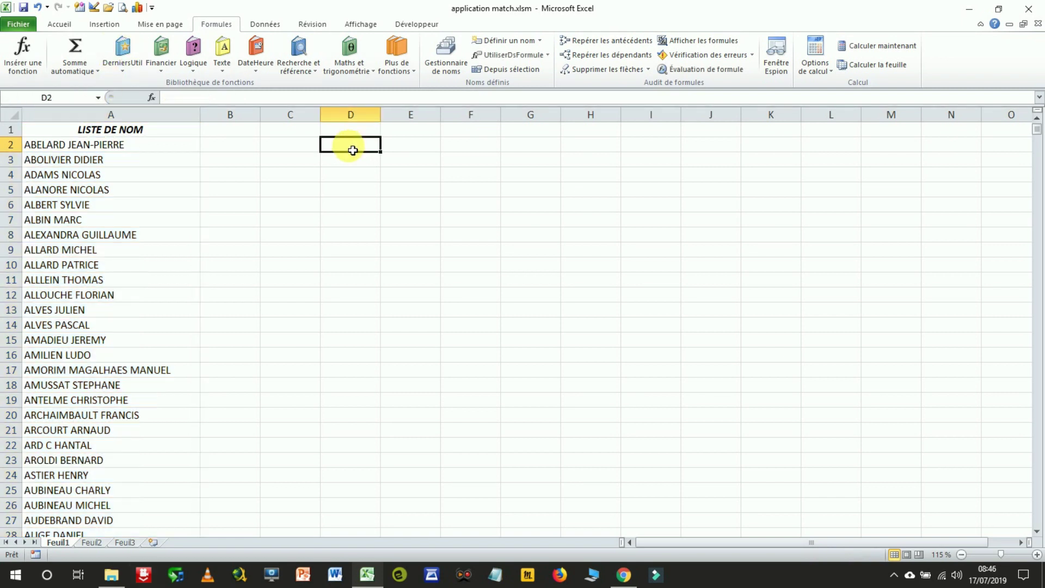
drag(366, 134, 465, 129)
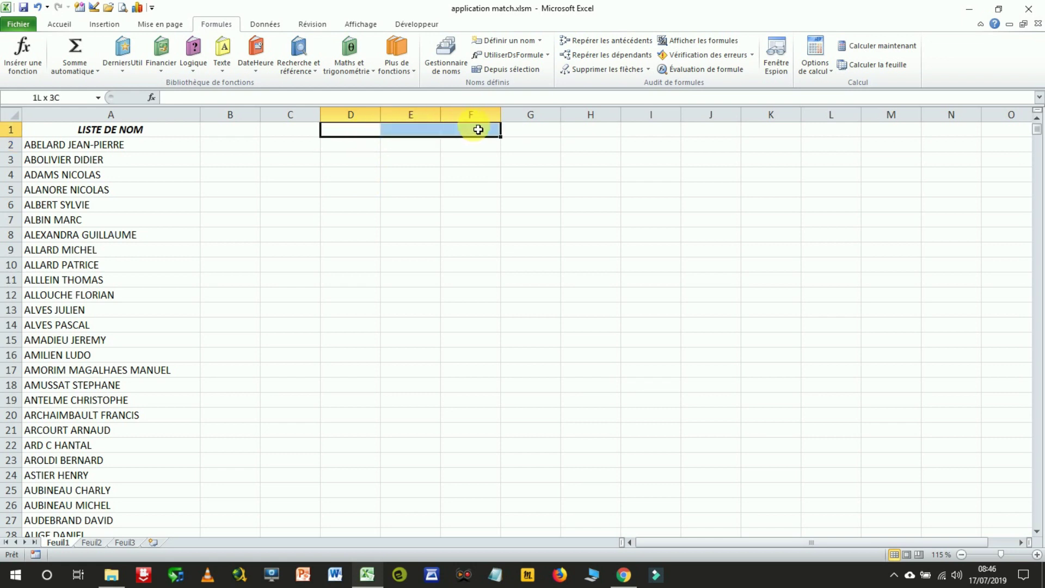
click(60, 24)
click(337, 64)
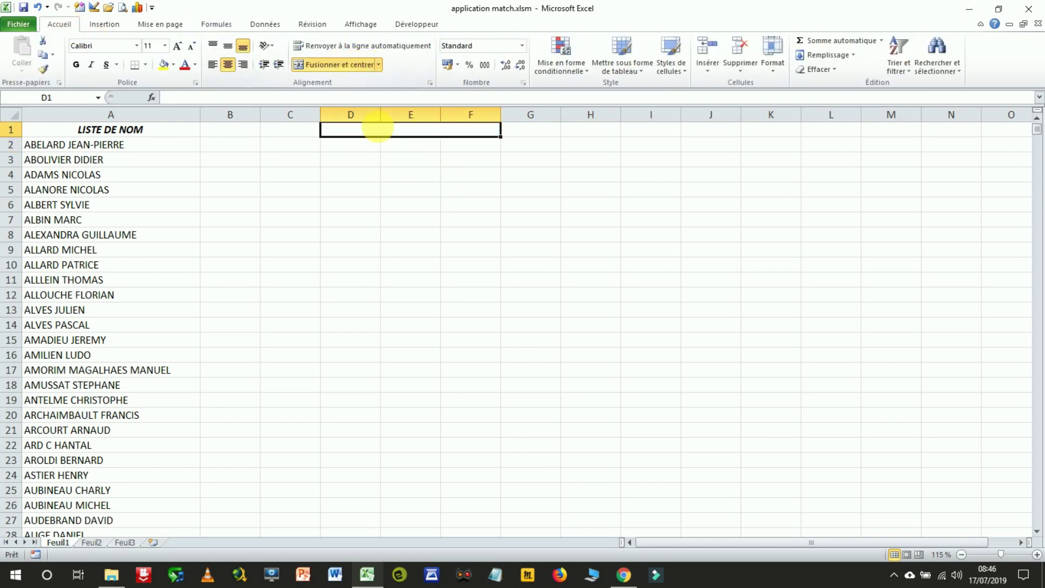
Step: Enter the label 'Nom :' in C1 and right-align it
click(311, 134)
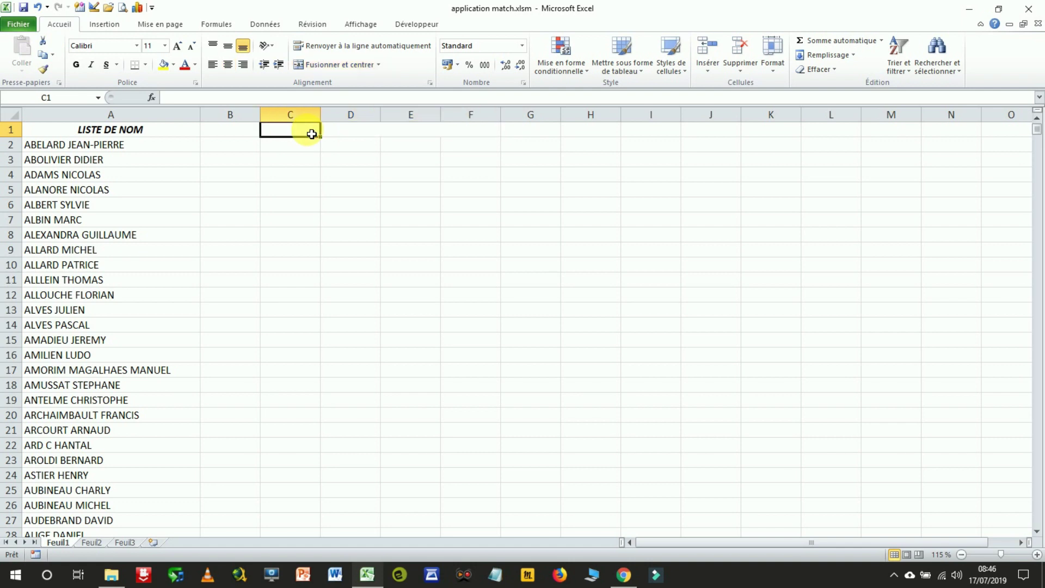
text(Nom :)
key(Tab)
click(310, 134)
click(243, 64)
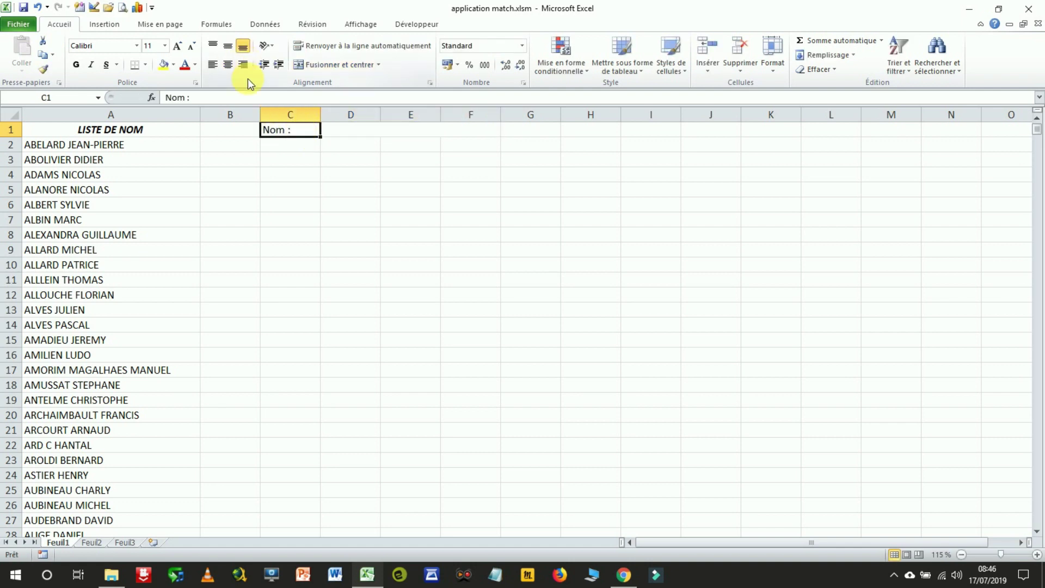
Step: Put an outside border around the merged D1:F1 cell
click(408, 132)
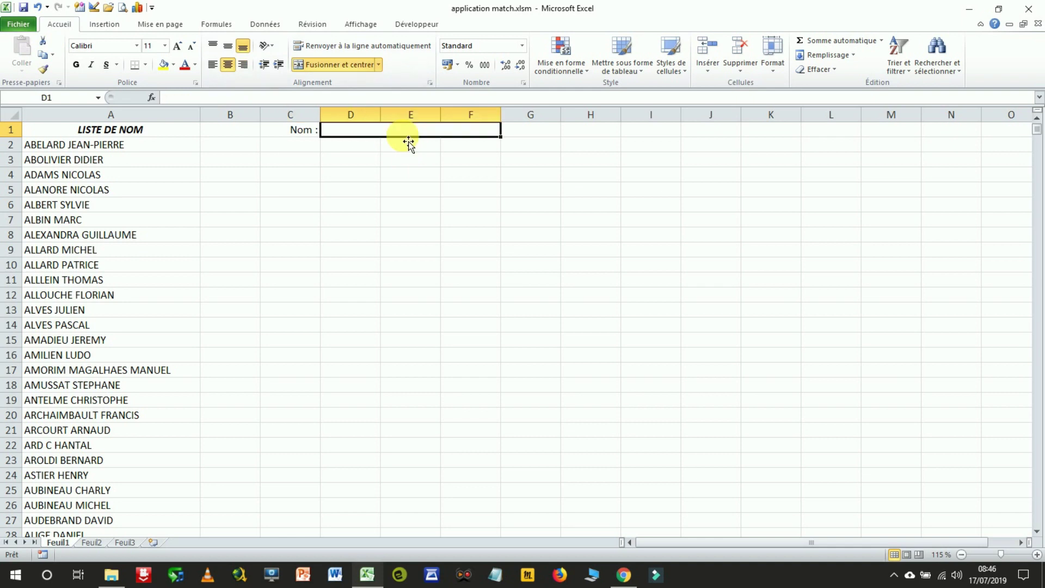
click(145, 64)
click(155, 183)
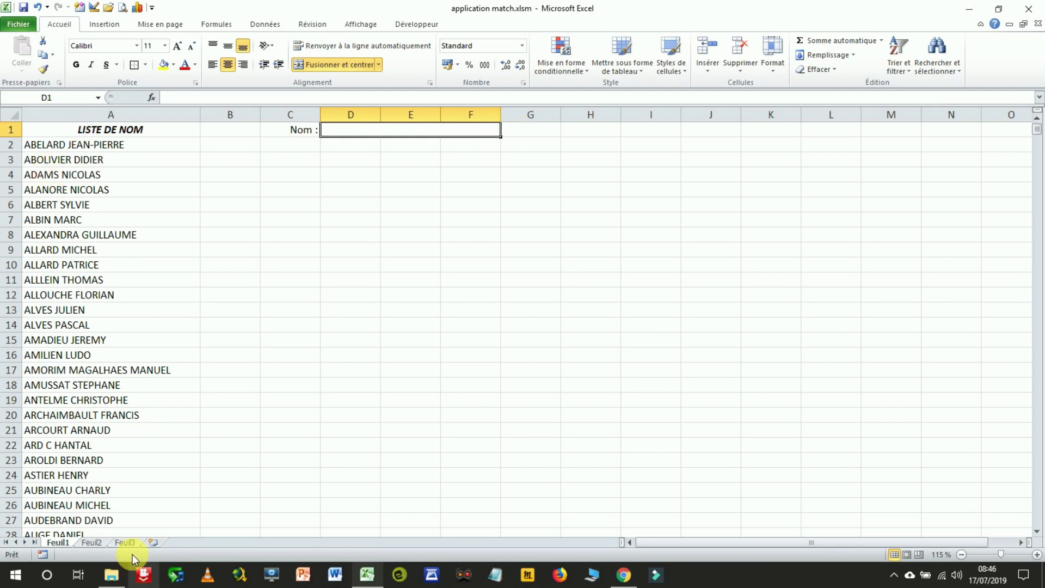
click(264, 28)
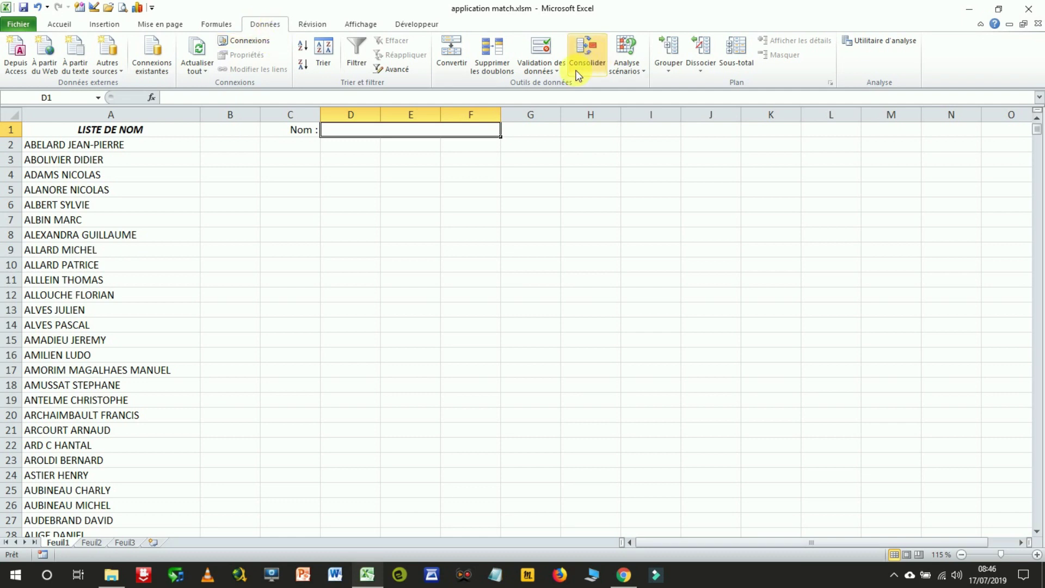
click(532, 72)
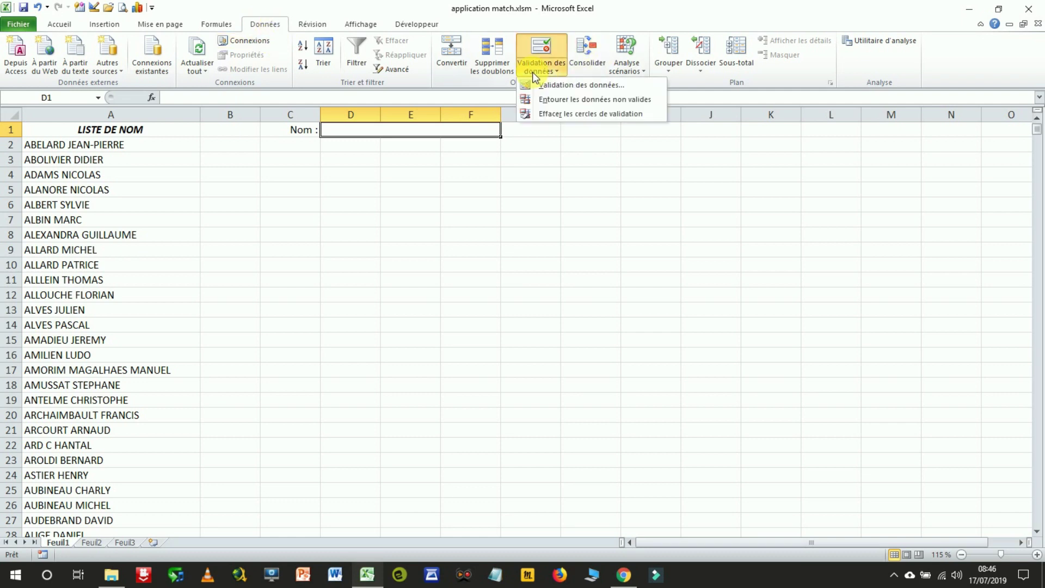
click(593, 86)
click(492, 241)
click(456, 279)
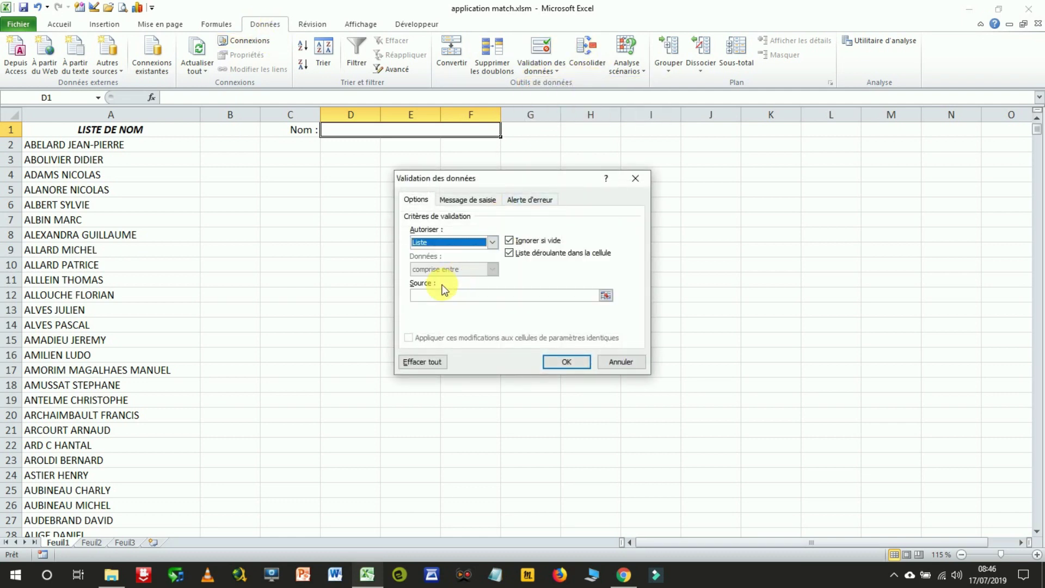
click(445, 296)
text(=NOMS)
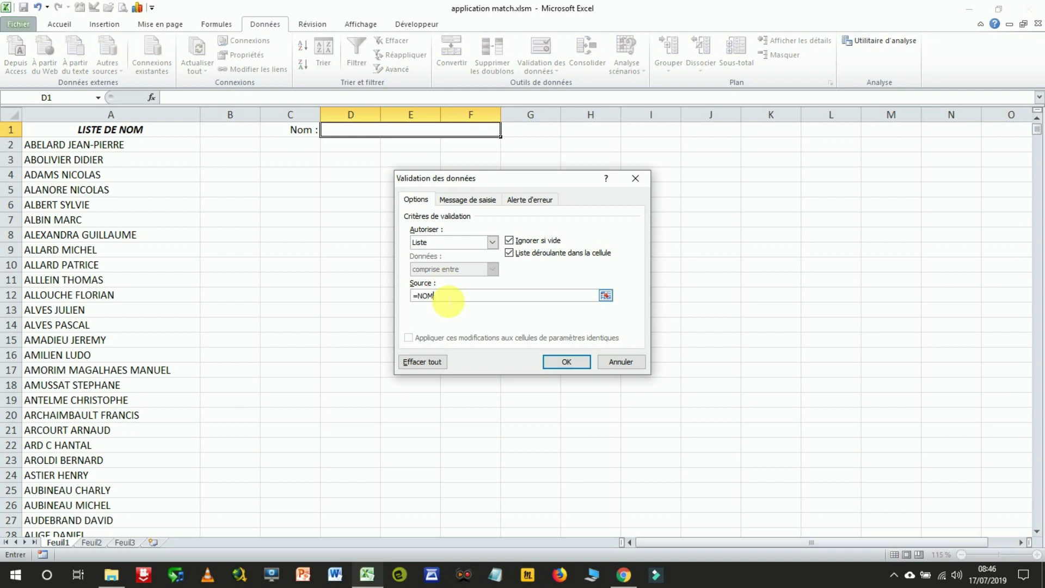
click(573, 372)
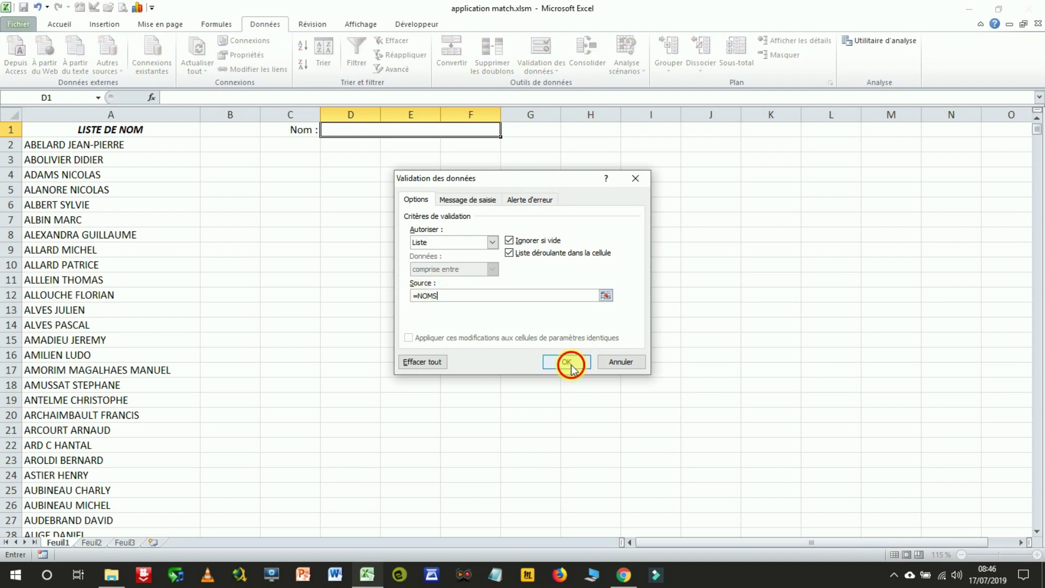
mouse_move(506, 150)
mouse_down()
mouse_move(509, 205)
mouse_move(506, 143)
mouse_up()
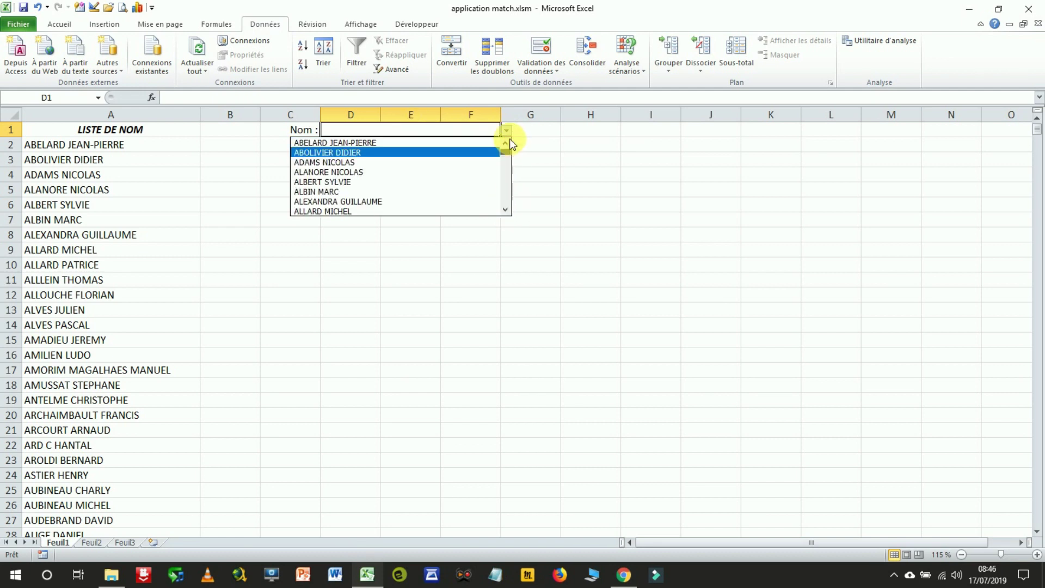
click(478, 129)
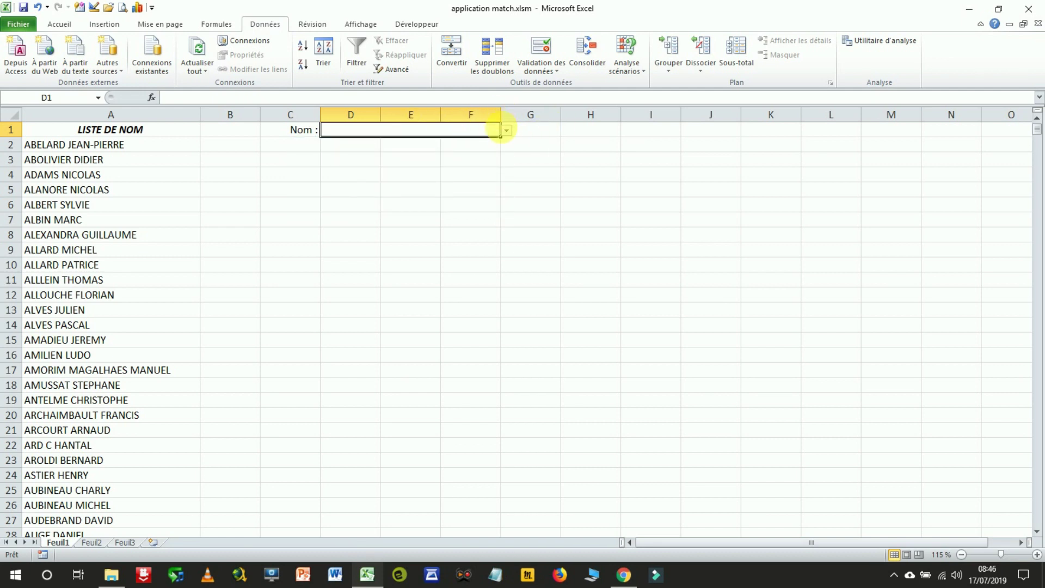
click(432, 159)
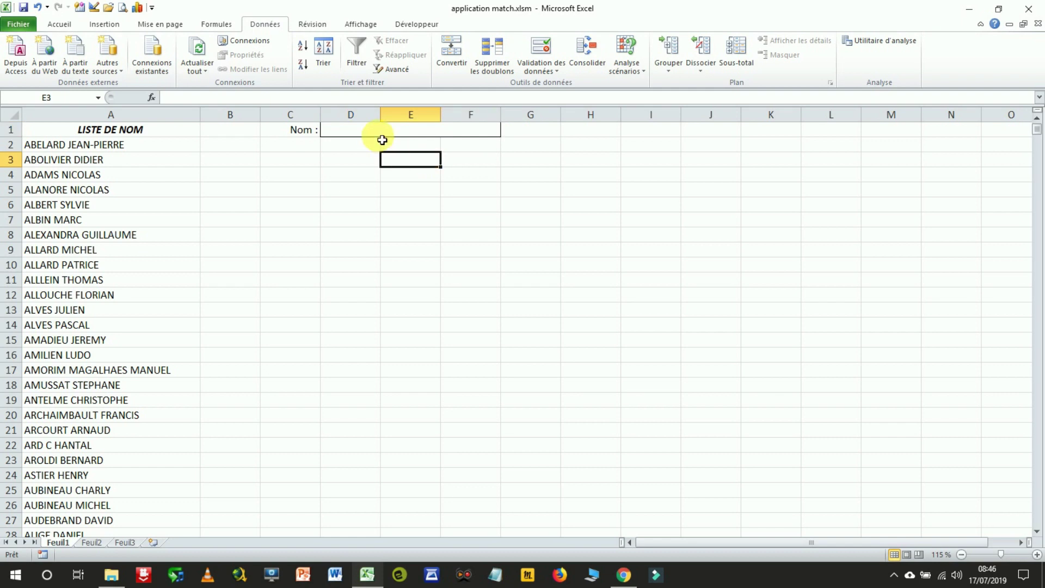
Step: Insert an ActiveX command button drawn over D3:F4
click(347, 134)
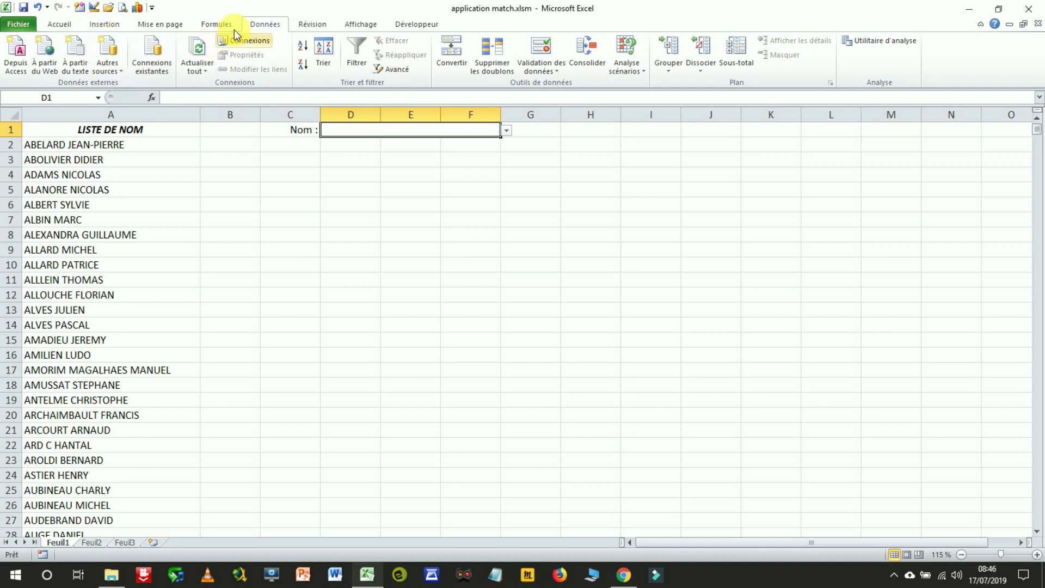
click(416, 24)
click(294, 73)
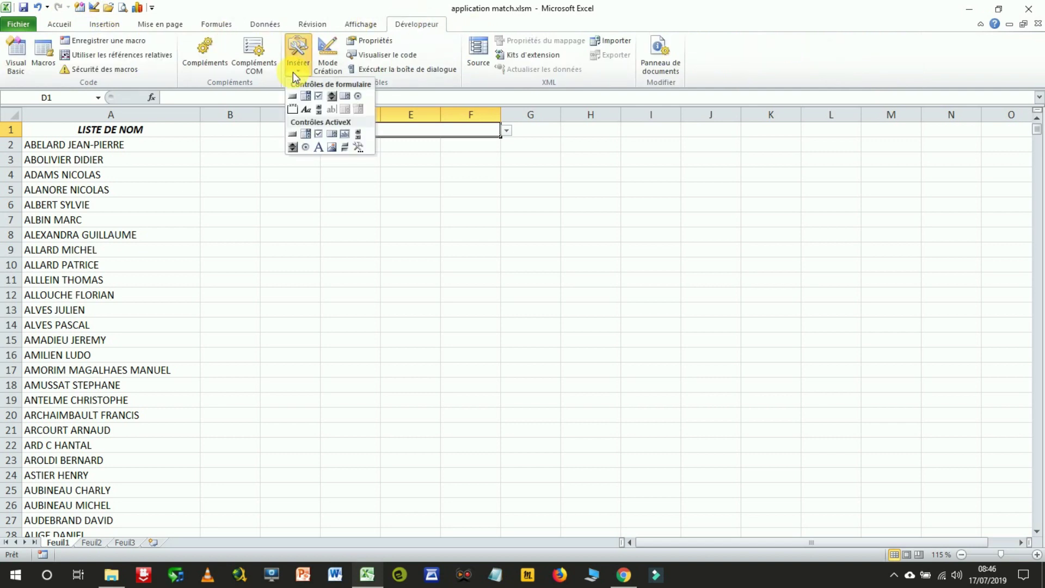
click(291, 136)
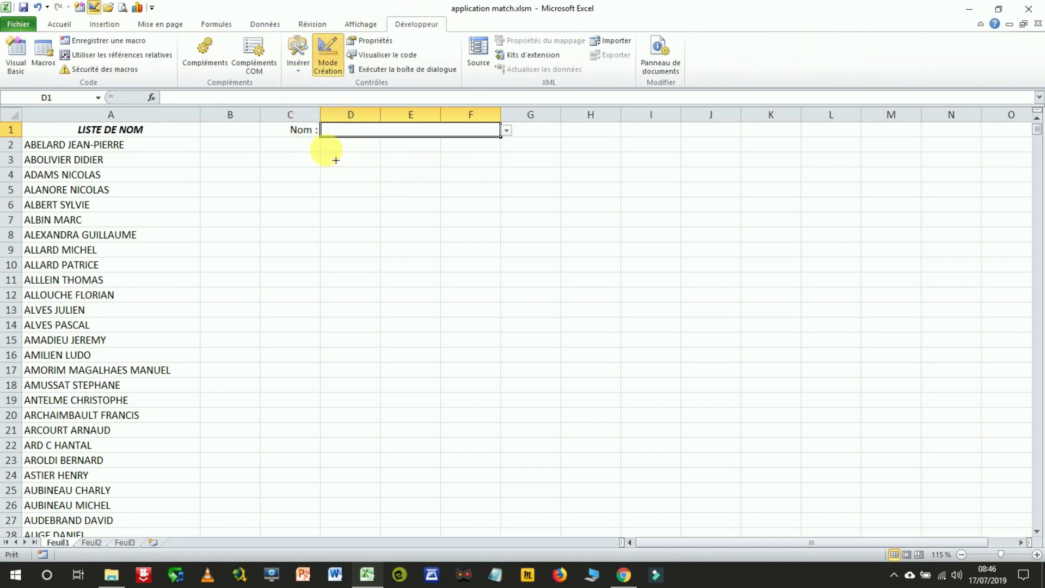
drag(321, 151, 500, 182)
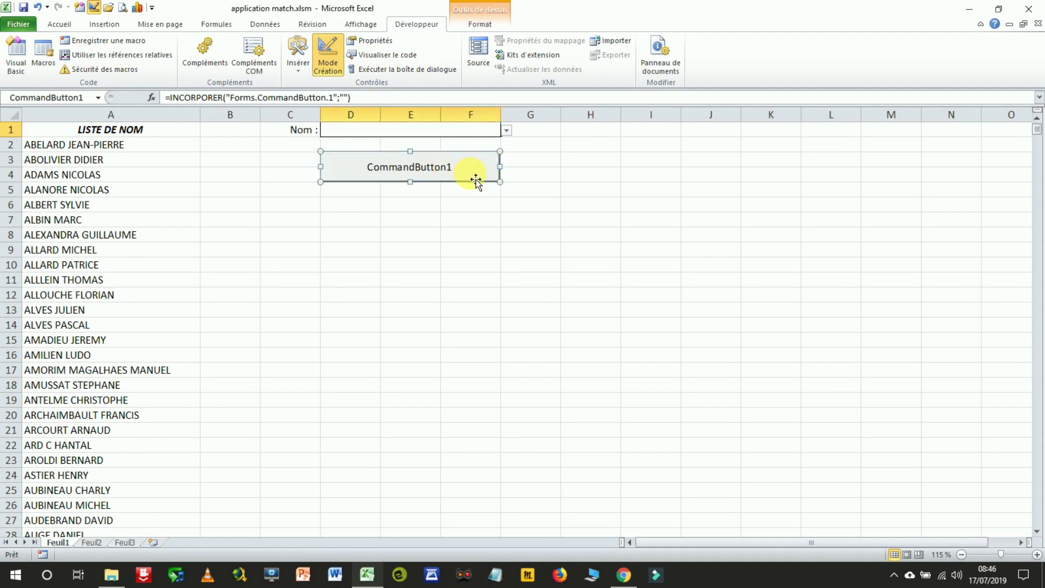
Step: Set the button's Caption property to 'RECHERCHE !'
right_click(471, 173)
click(542, 227)
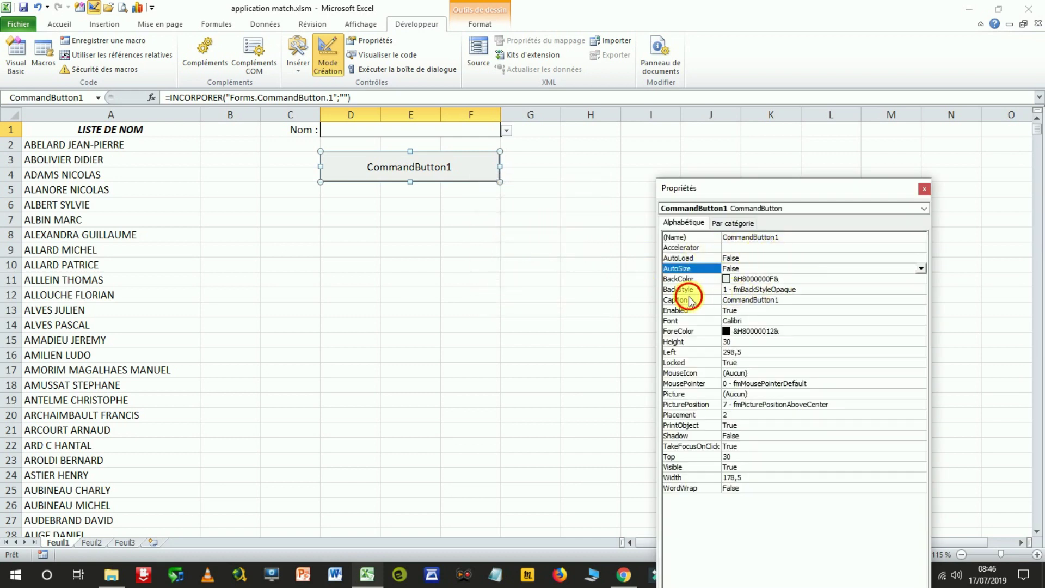
click(751, 300)
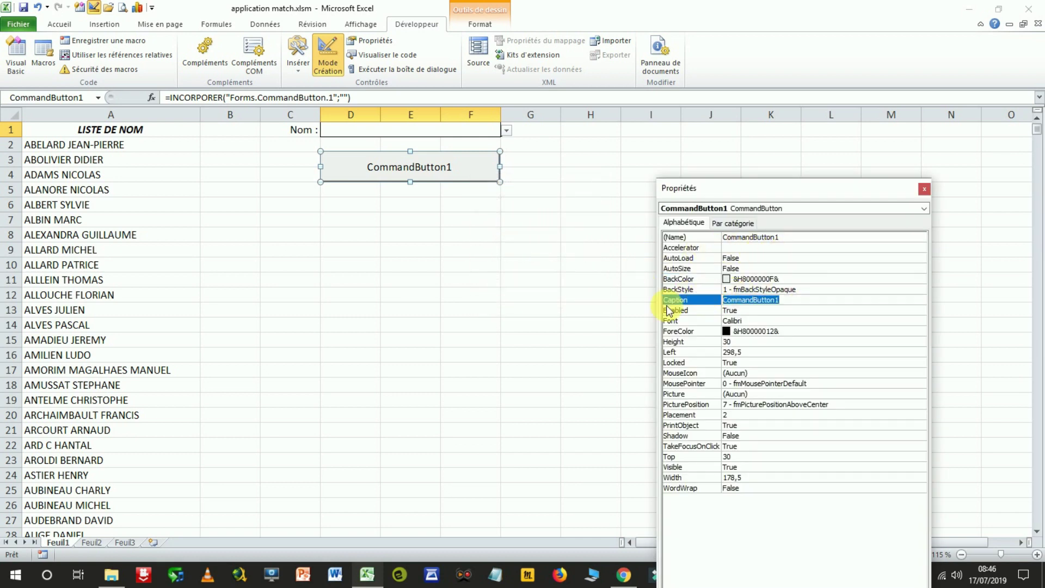
text(recherch)
key(BackSpace)
key(BackSpace)
key(BackSpace)
key(BackSpace)
key(BackSpace)
key(BackSpace)
text(RECHERC)
key(BackSpace)
text(RCHE §)
key(BackSpace)
text(!)
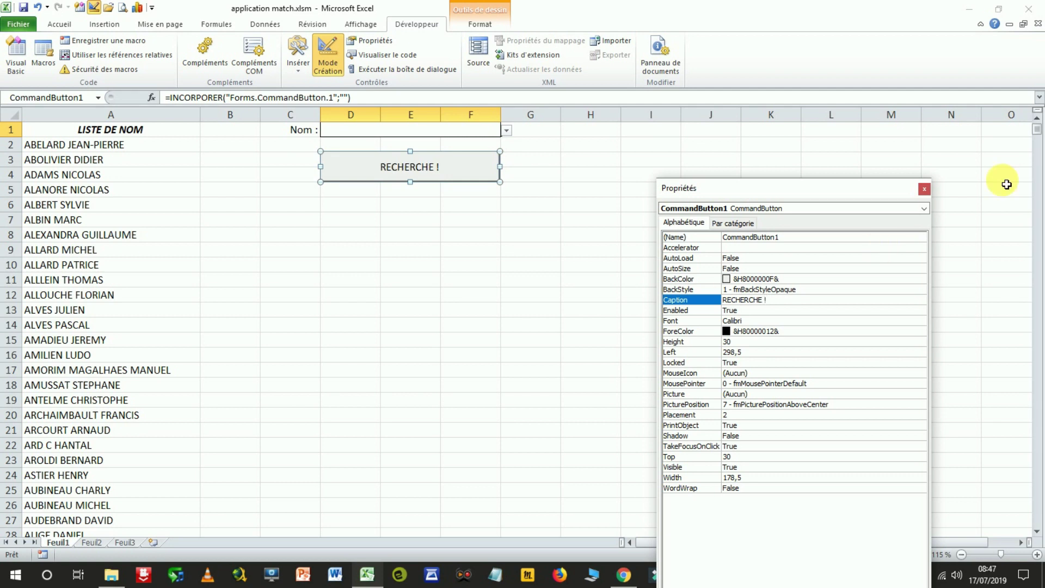
click(924, 189)
click(569, 190)
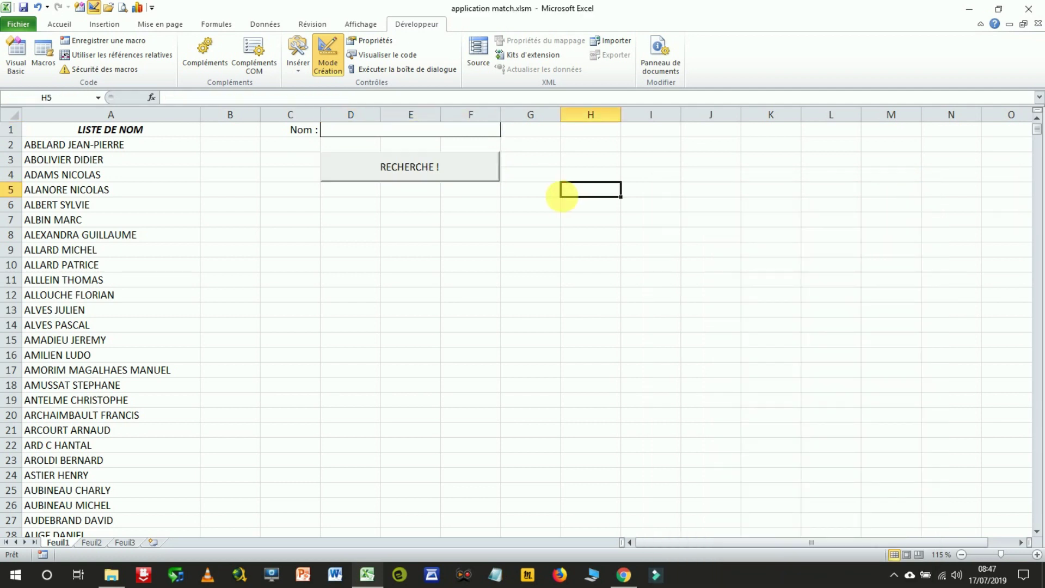
Step: In Format de contrôle, set the button to not move or size with cells and not print
right_click(451, 171)
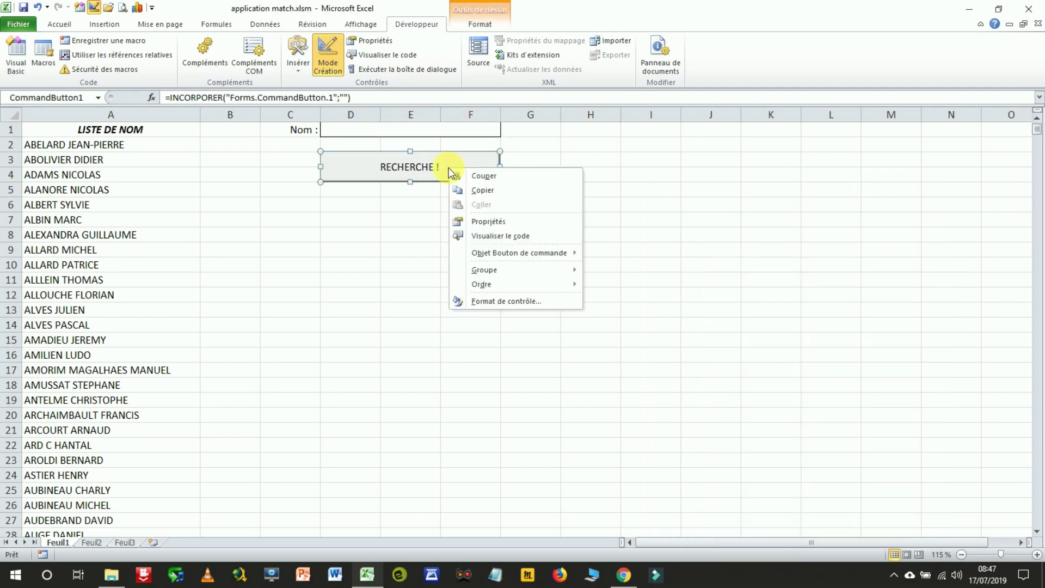
click(530, 303)
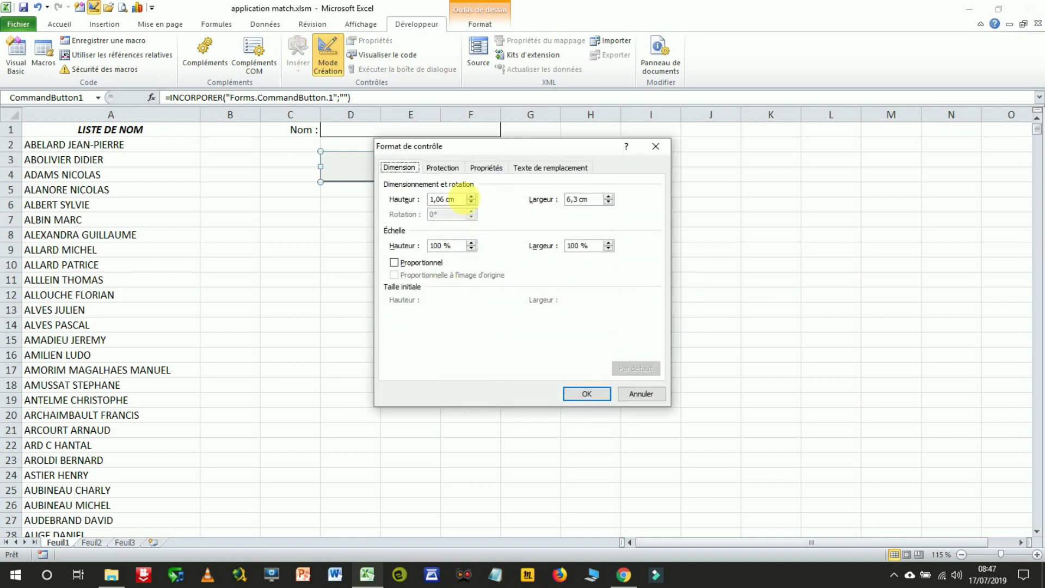
click(482, 168)
click(412, 223)
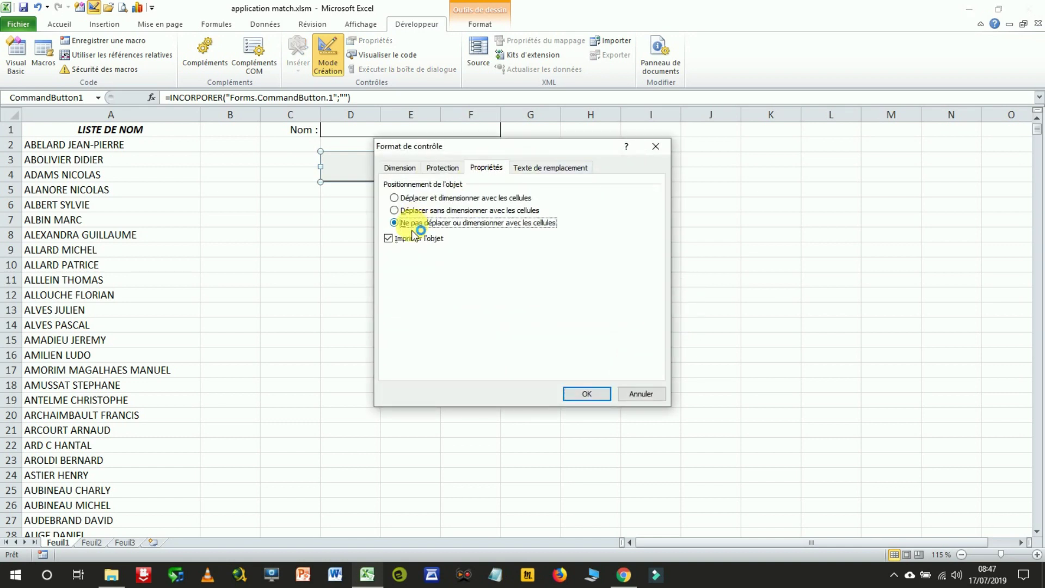
click(412, 239)
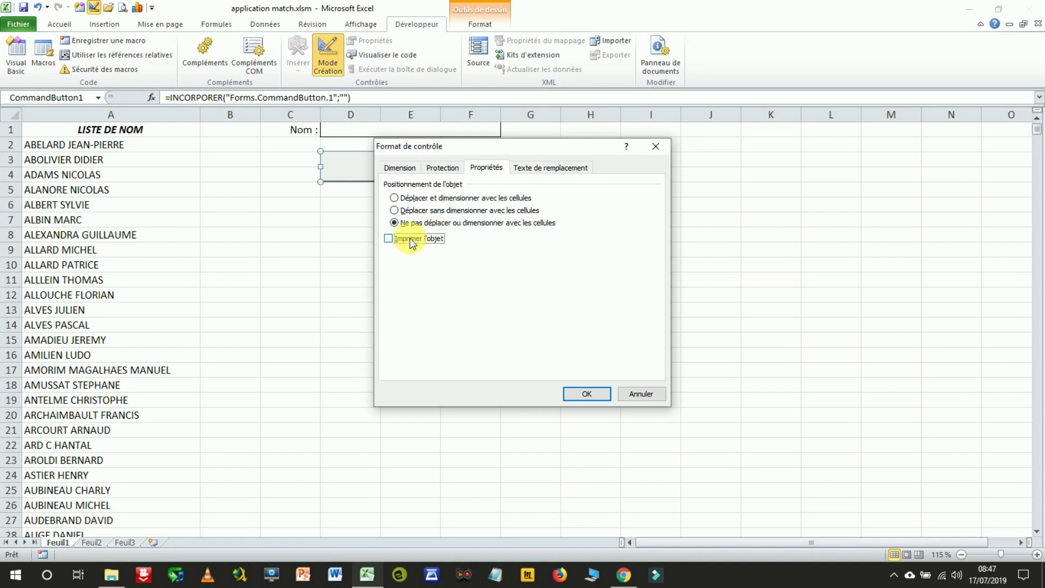
click(575, 396)
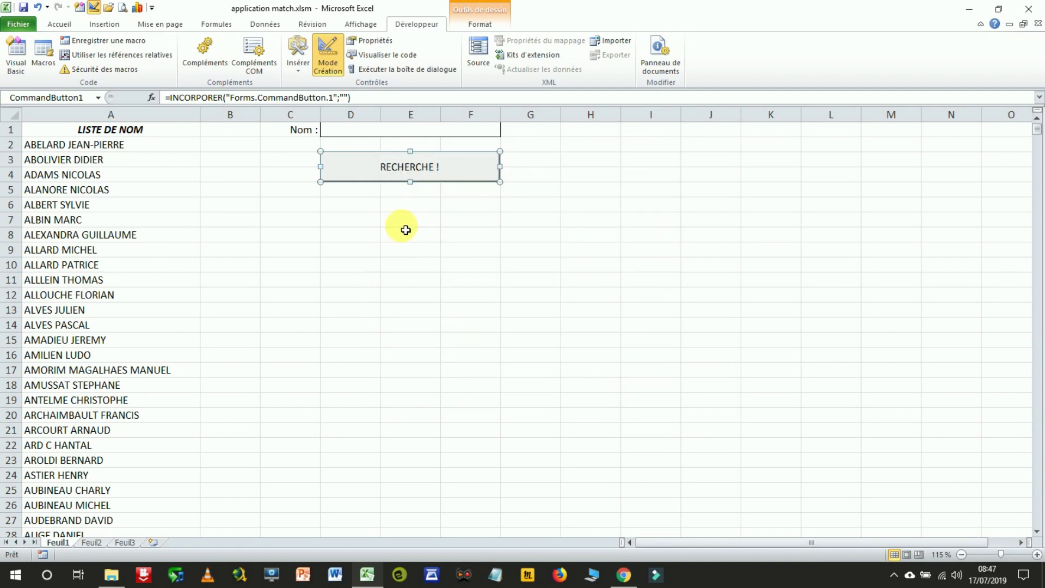
click(405, 223)
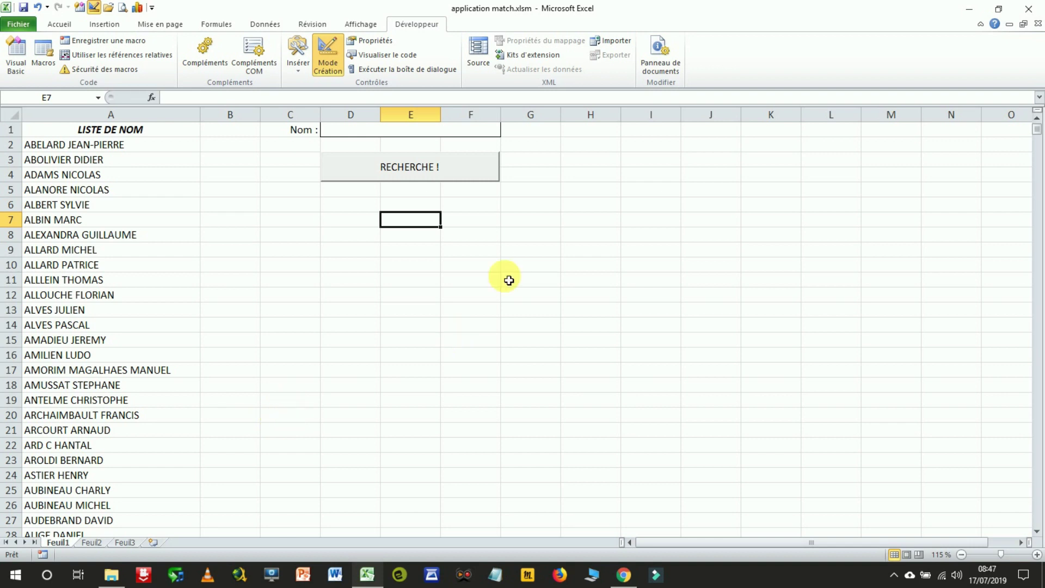
Step: Open the RECHERCHE button's click code in the VBA editor and position its window
right_click(460, 174)
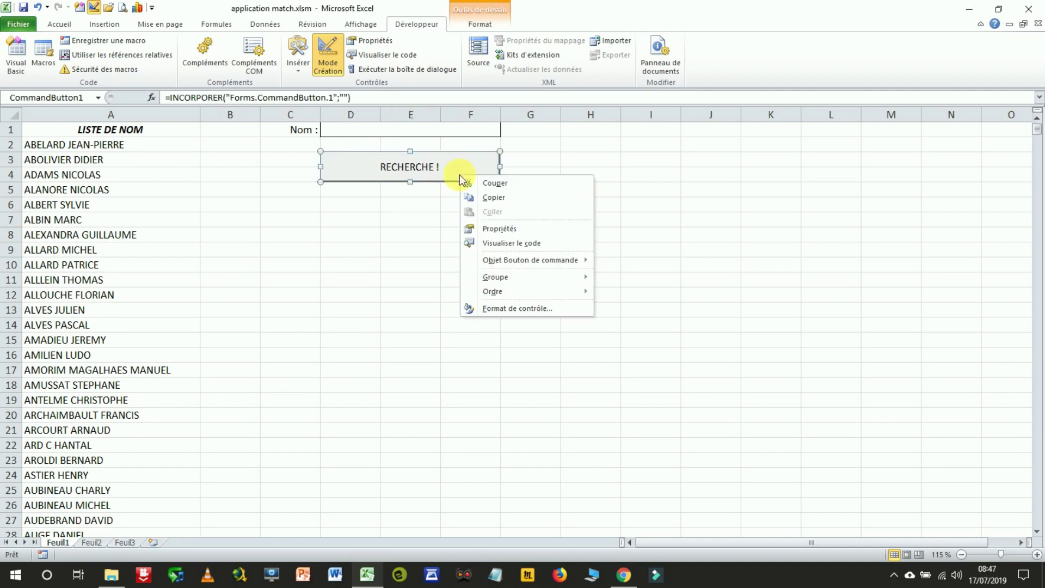
click(523, 247)
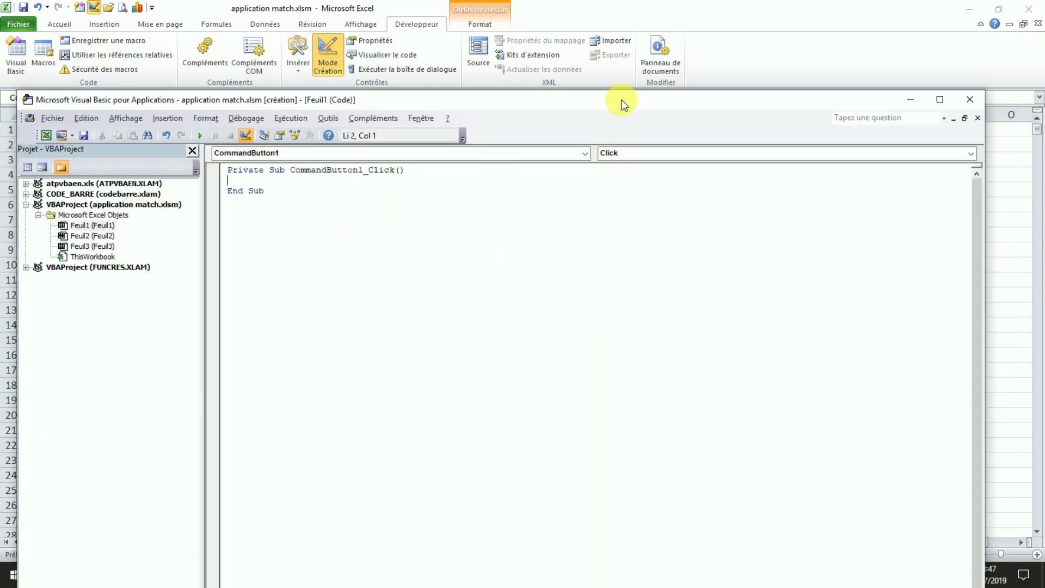
drag(623, 100, 663, 244)
click(381, 135)
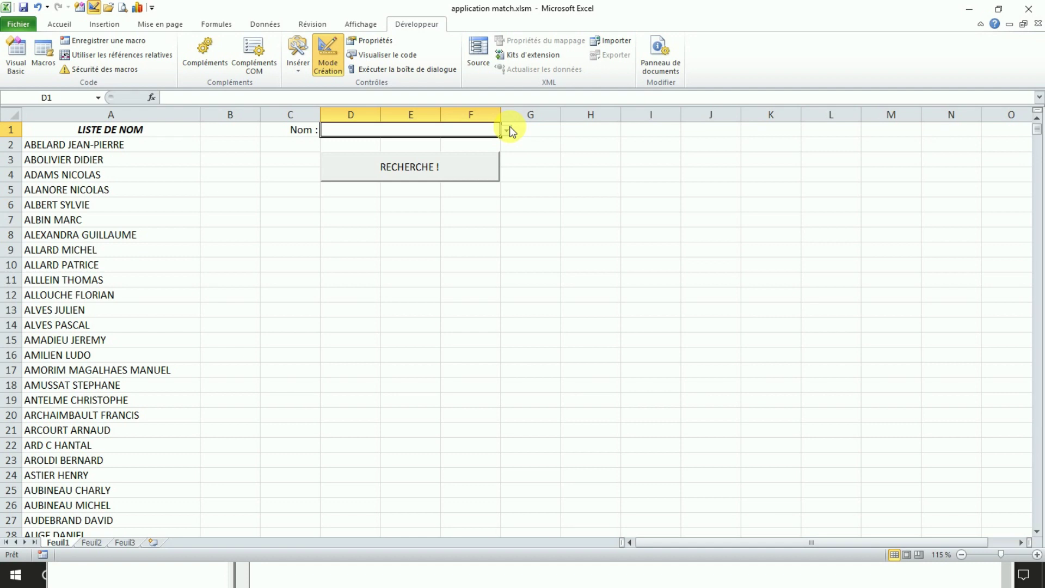
click(381, 566)
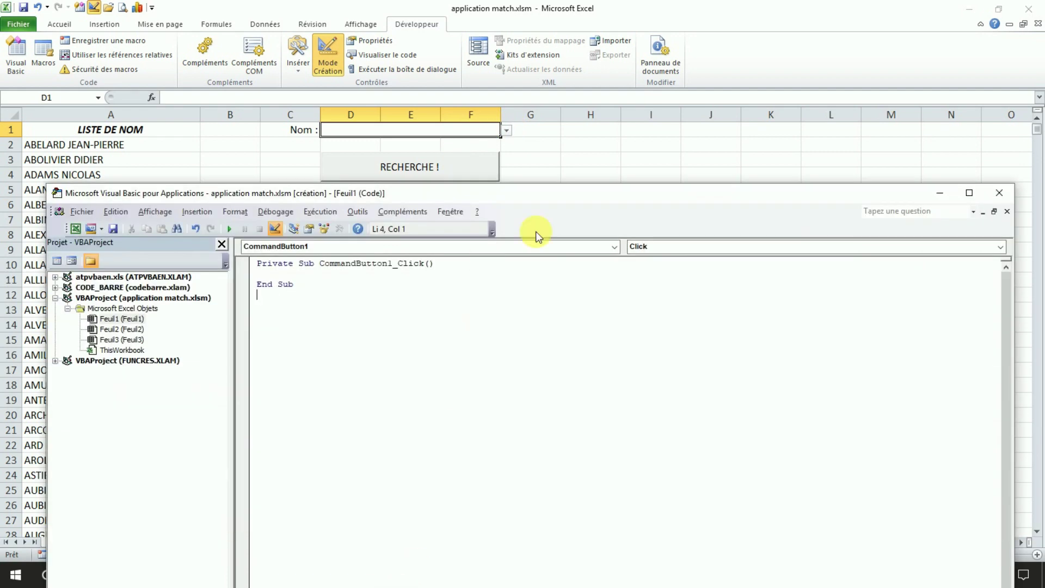
drag(793, 194, 770, 70)
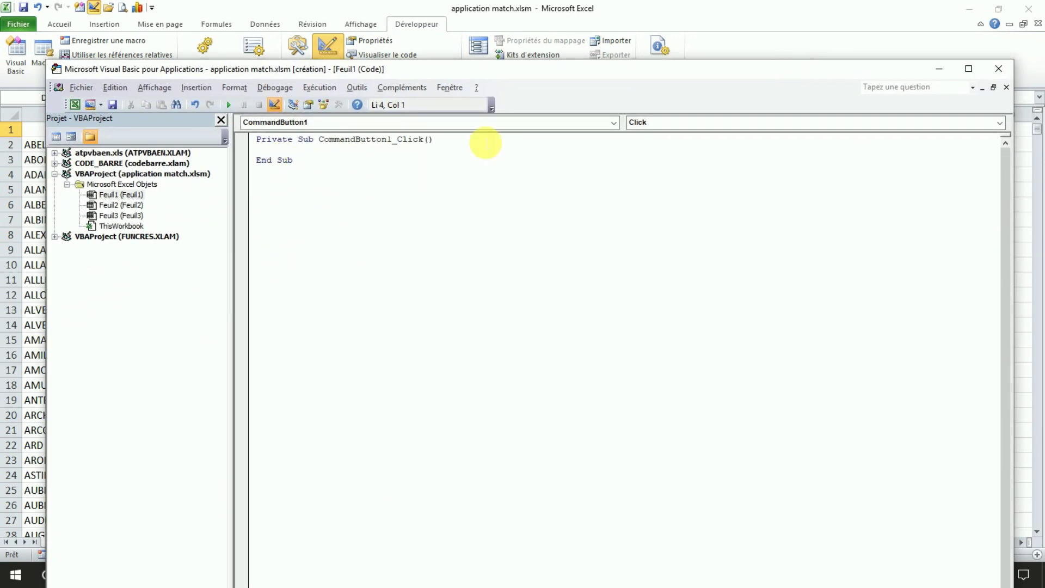
Step: Add Dim Nom As String and begin Nom = Sheets( in the click macro
key(Return)
text(D)
text(m as string)
key(Return)
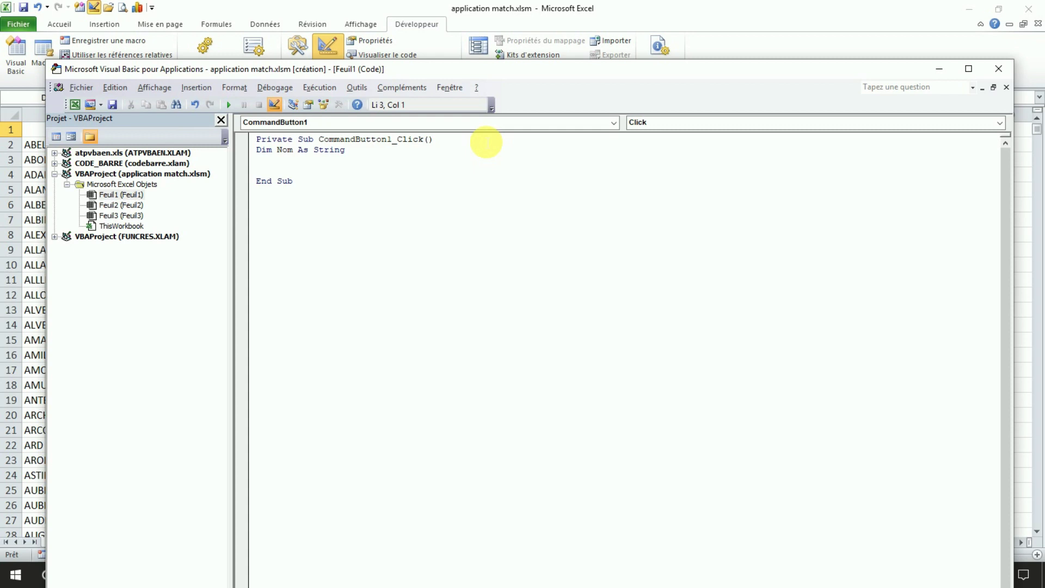
text(N)
text( sheetes)
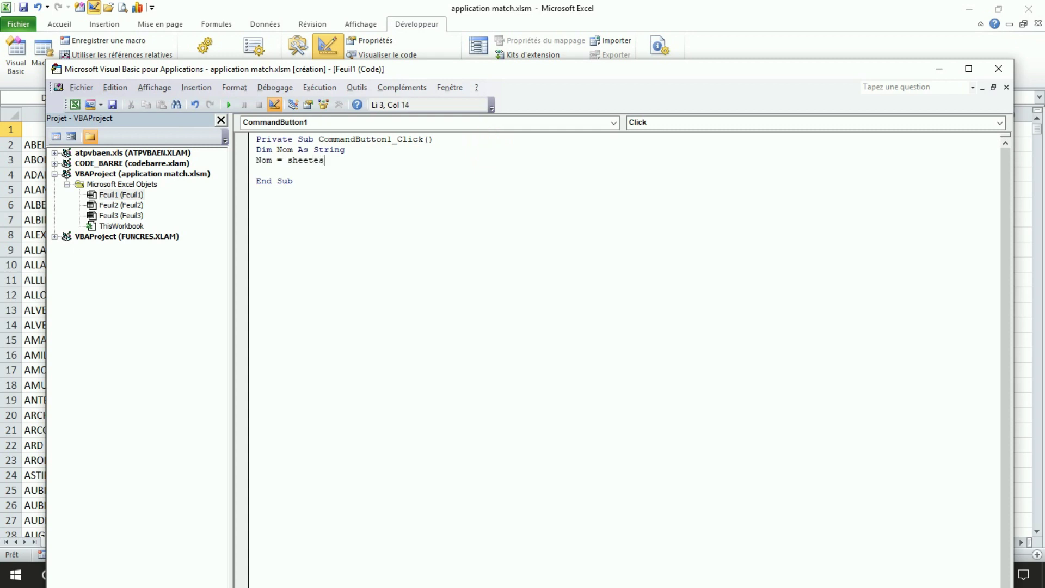
text(()
key(alt+F11)
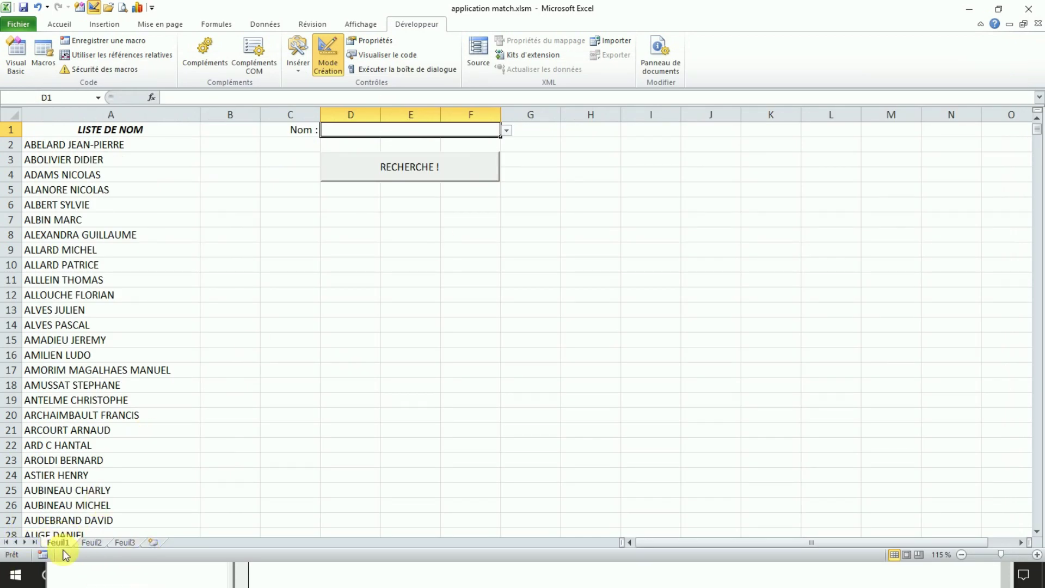
right_click(62, 543)
Step: Rename the first sheet to 'liste nom'
click(131, 430)
text(liste nom)
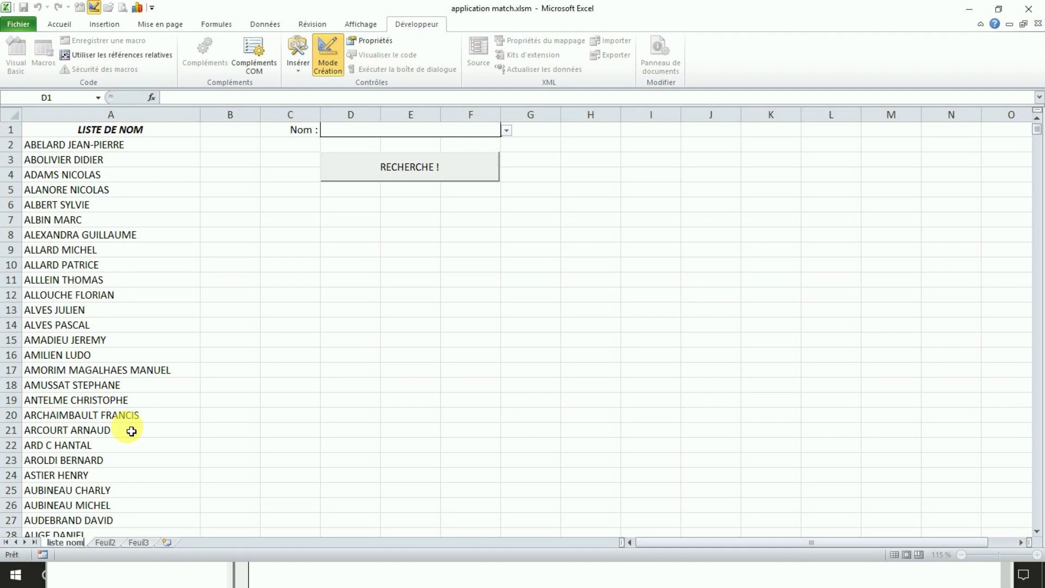
key(Return)
Step: Complete the line Nom = Sheets("liste nom").Range("D1").Value in the macro
key(alt+F11)
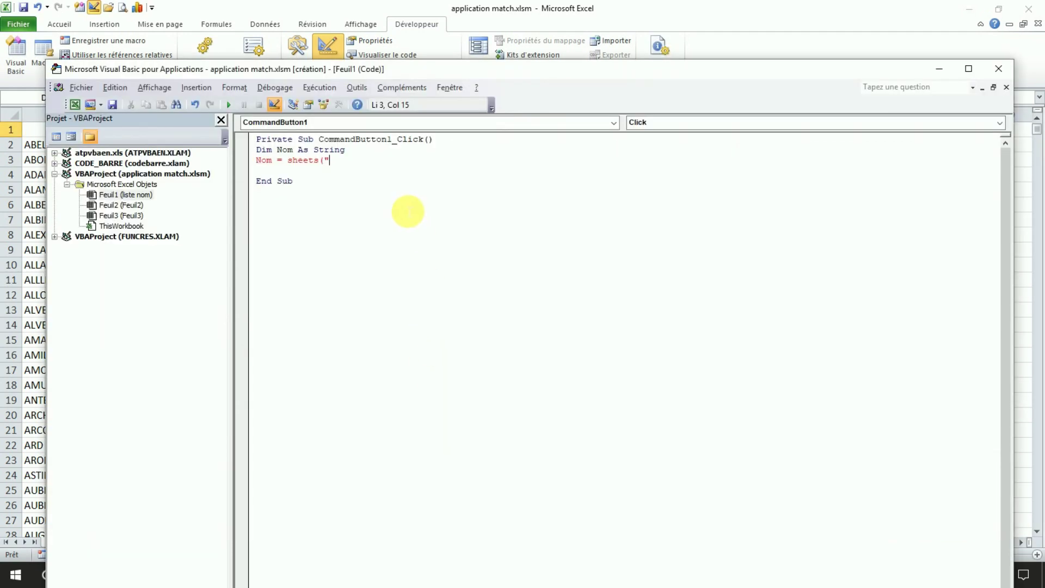
text(liste n)
text(.range()
key(alt+F11)
click(368, 136)
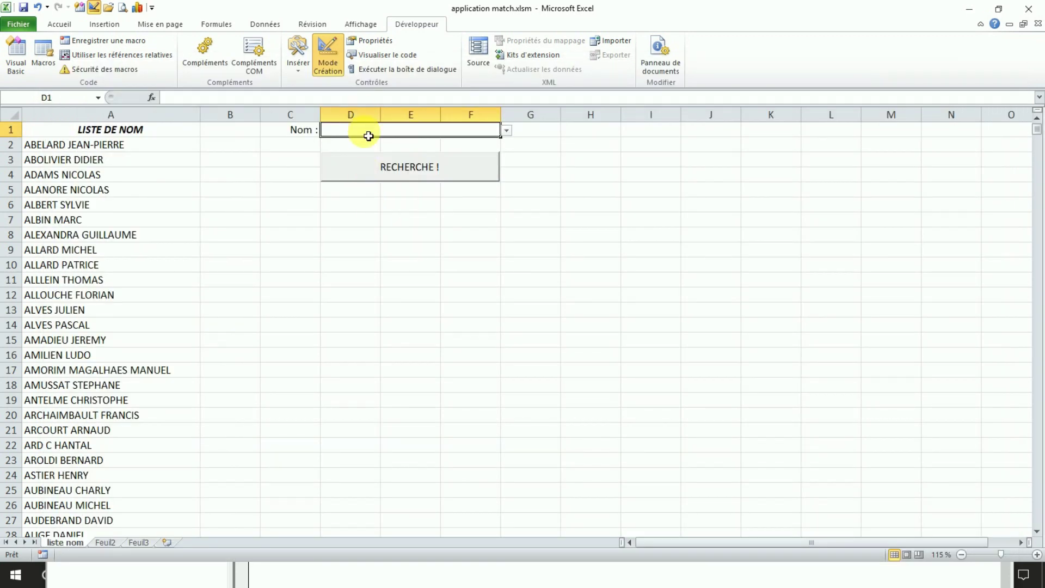
key(alt+F11)
text("D)
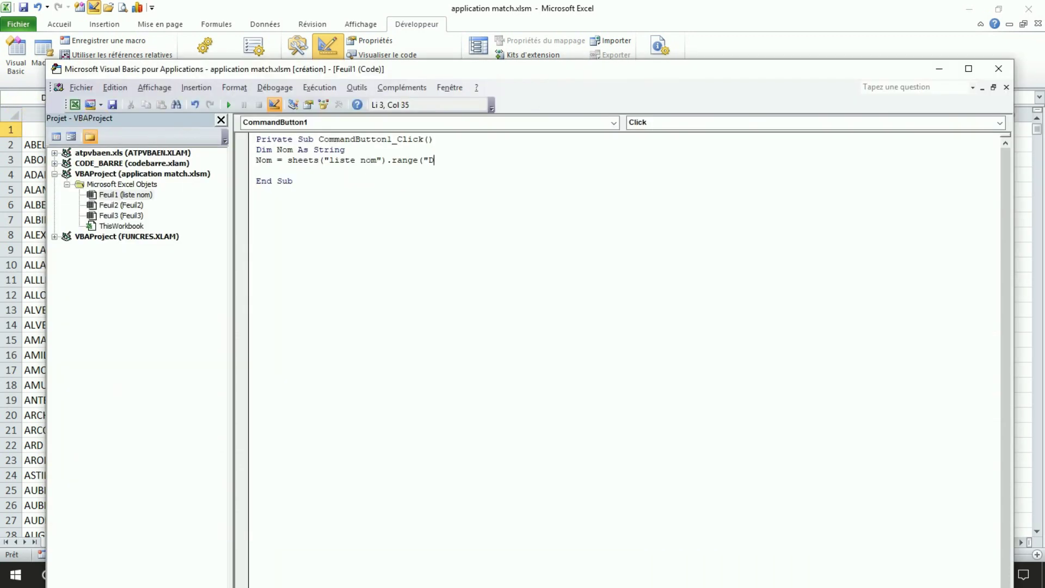
text(1").value)
key(Return)
key(Return)
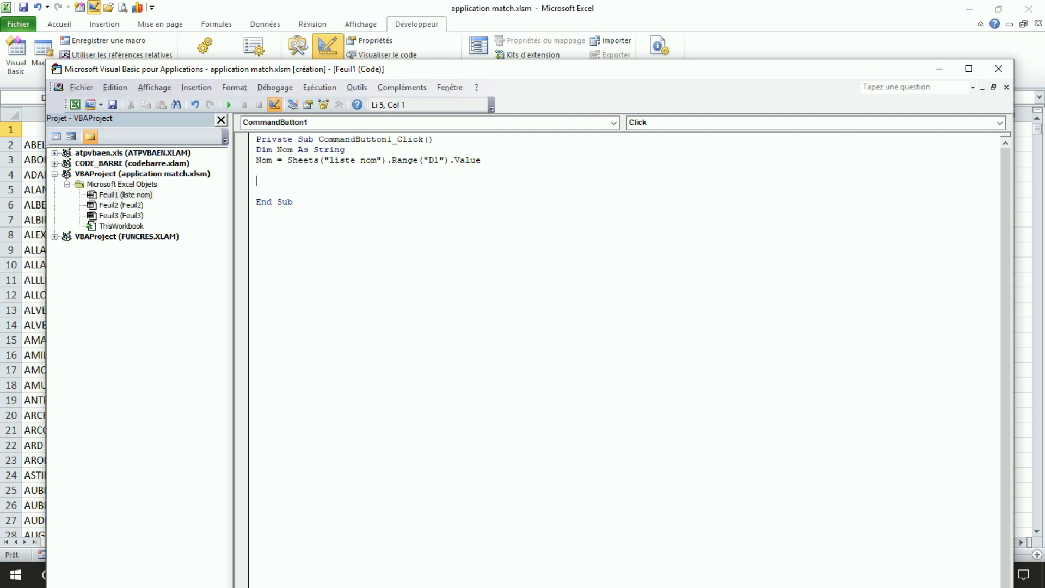
Step: Close the VBA editor, leave design mode, test RECHERCHE and select D1
click(998, 69)
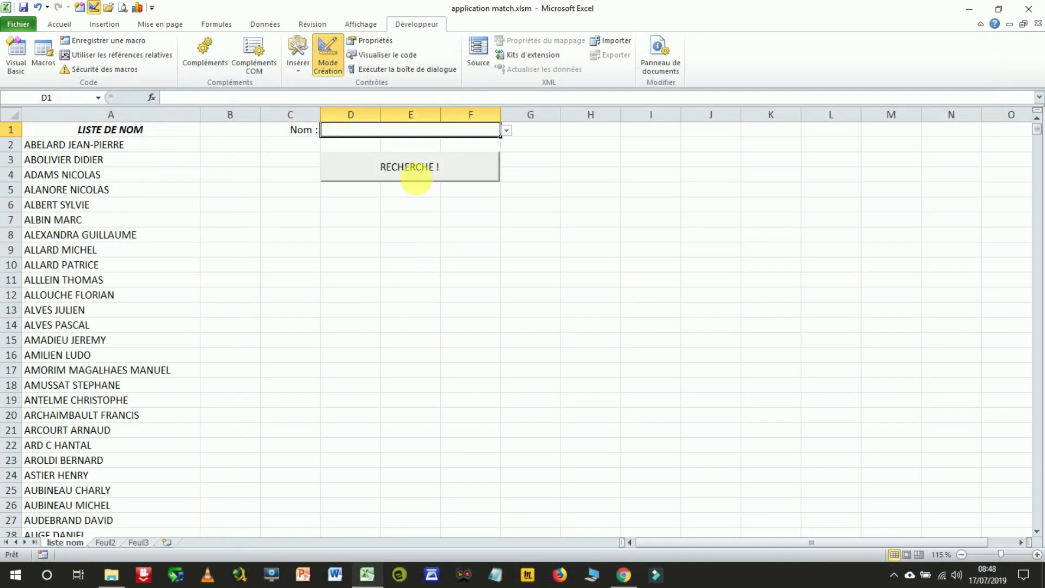
click(434, 226)
click(328, 54)
click(412, 172)
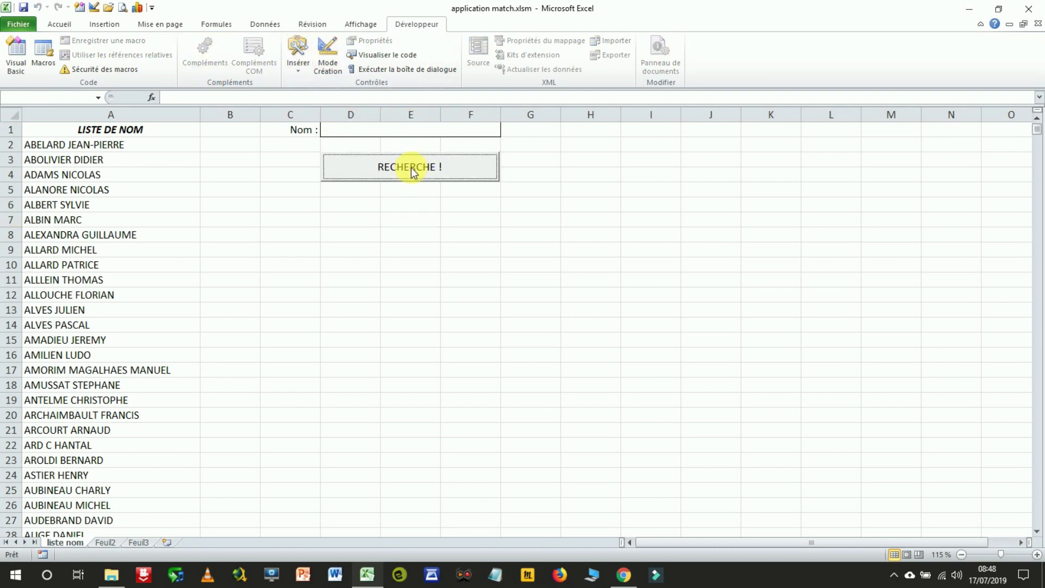
click(406, 130)
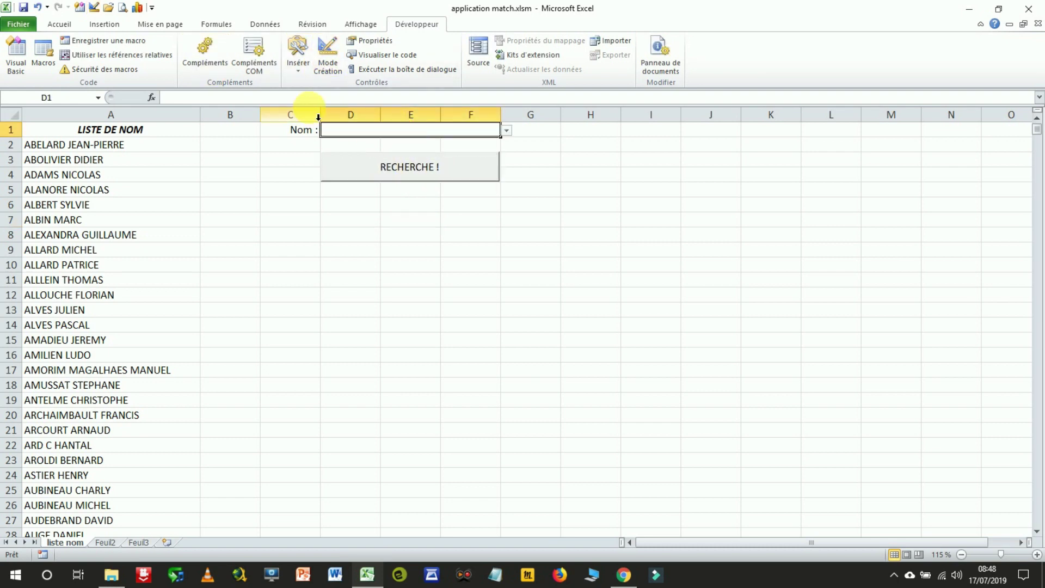
Step: In design mode, add If Not IsError(Application.Match(Nom, Sheets("liste nom").Range("A:A"), 0)) Then to the click code
click(98, 8)
double_click(435, 172)
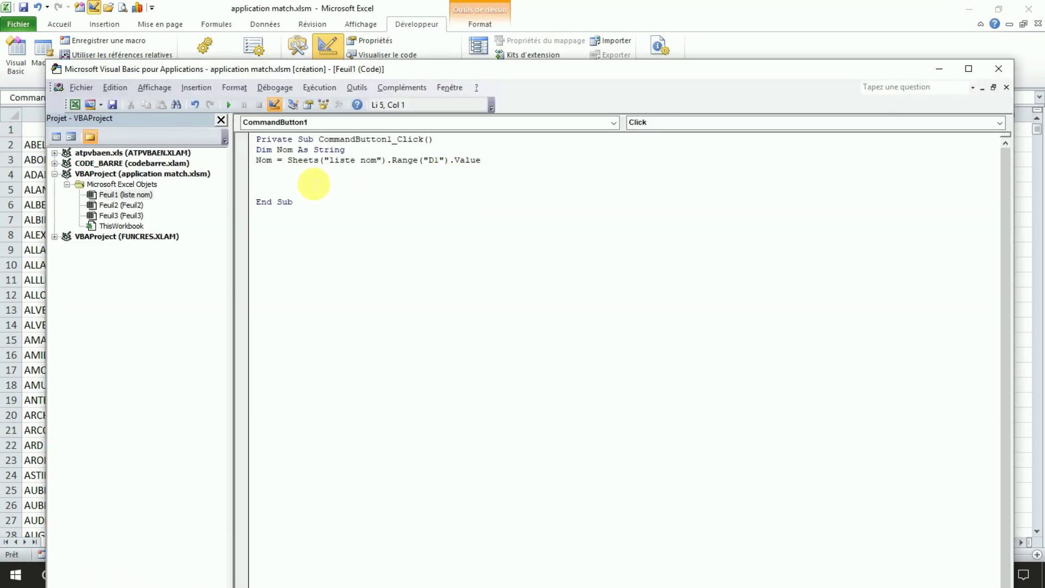
text(ifnot iserror()
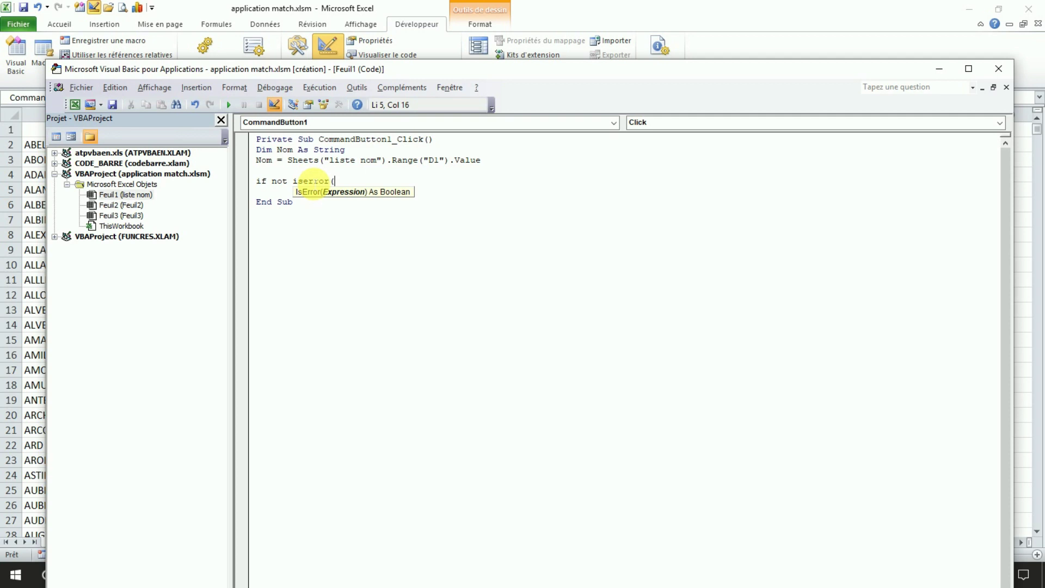
text(application.match)
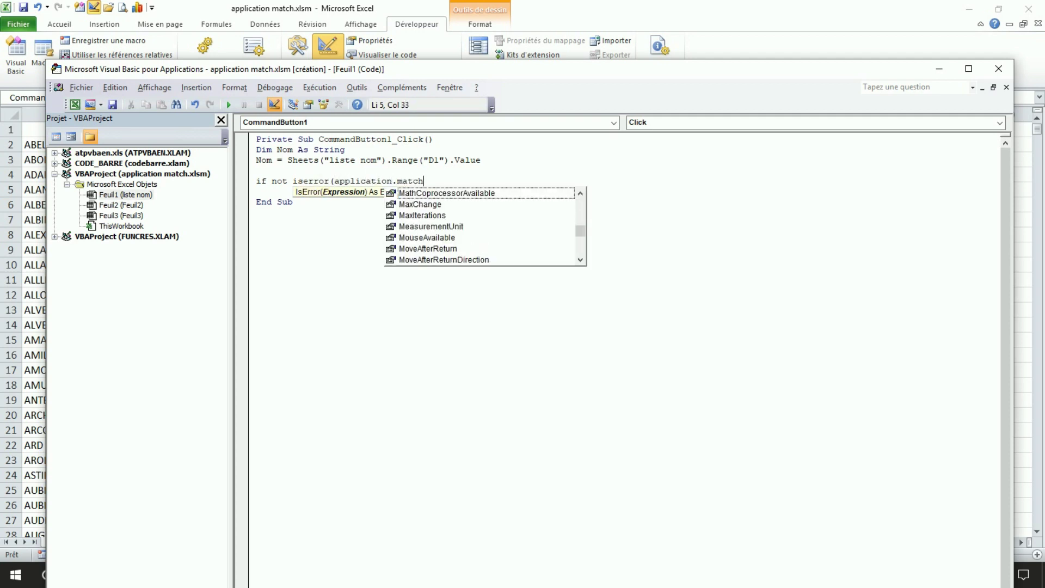
text((nom)
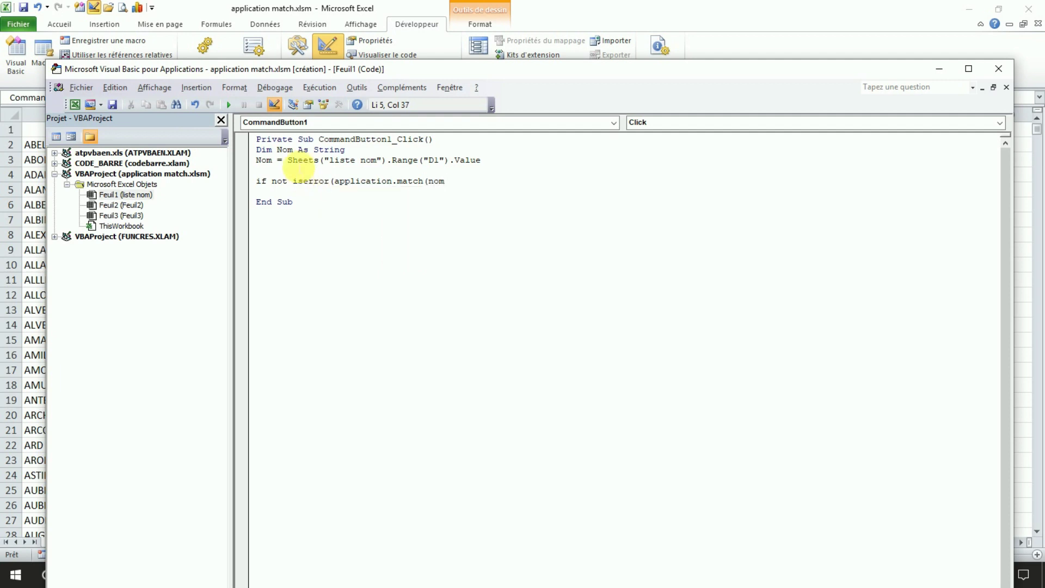
text(,shee)
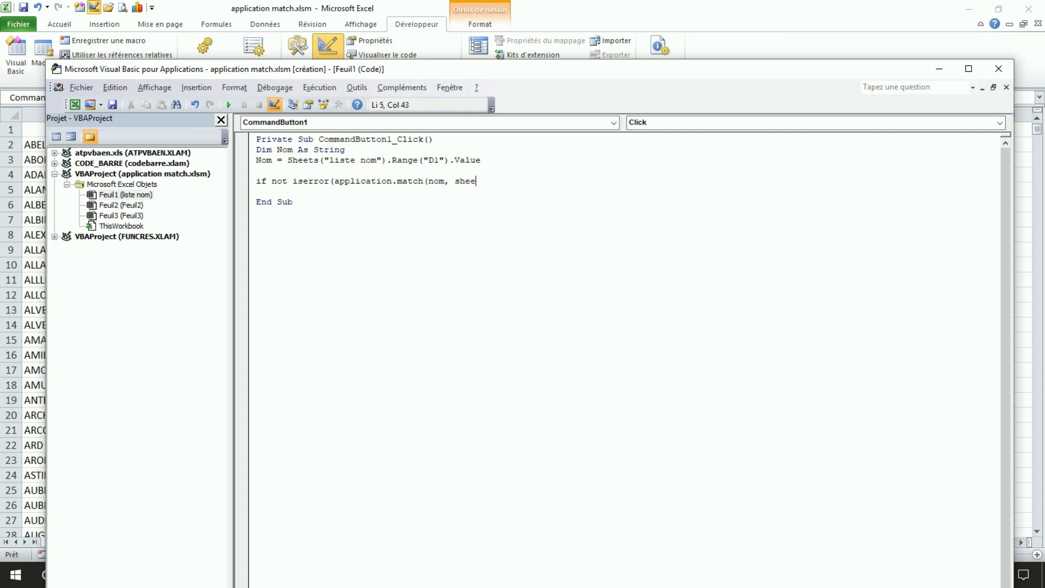
text(ts("liste nom"))
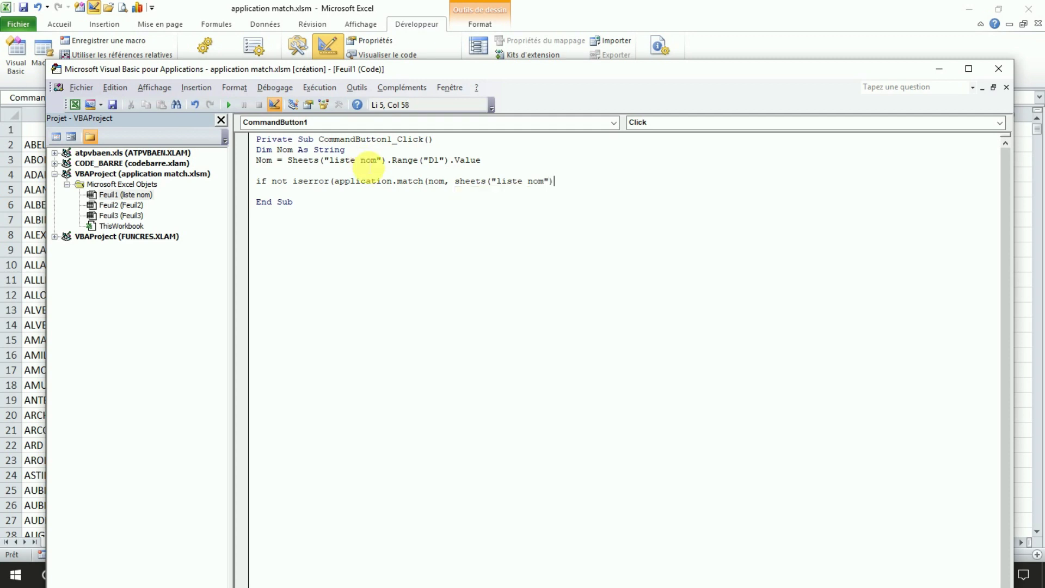
text(.range()
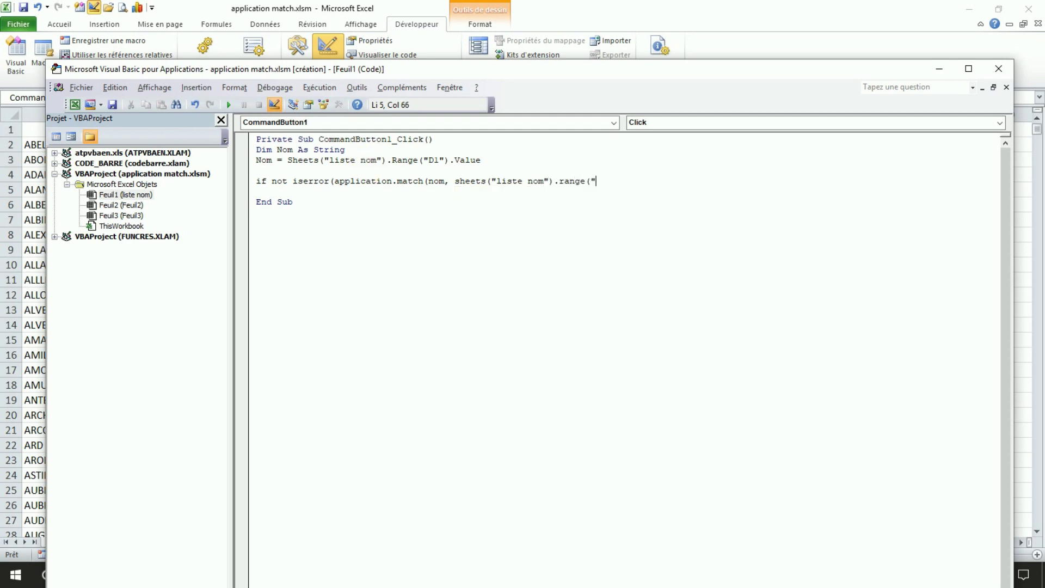
text(A:A"), 0)
text()))
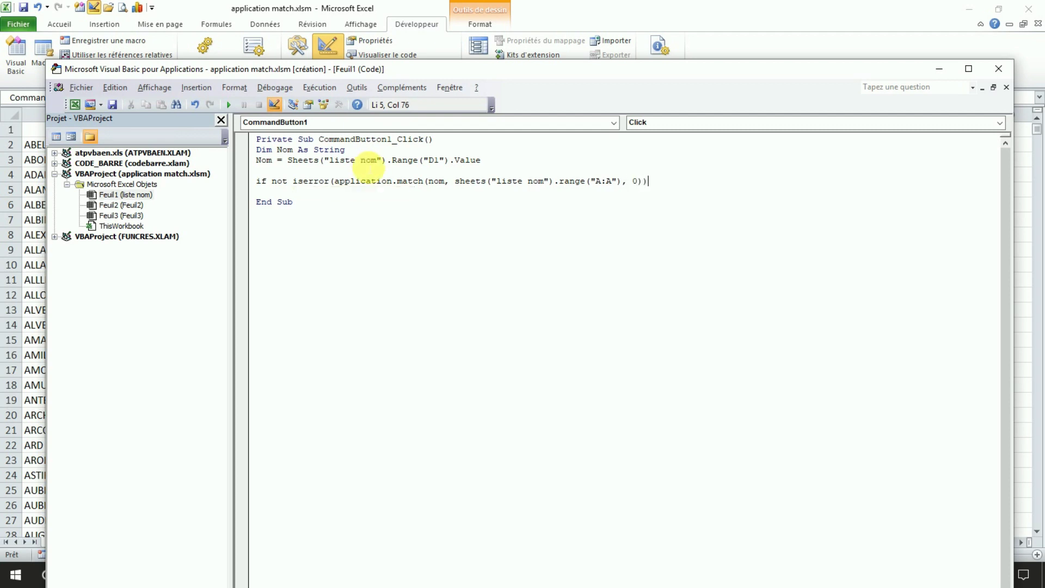
text( Then)
key(Return)
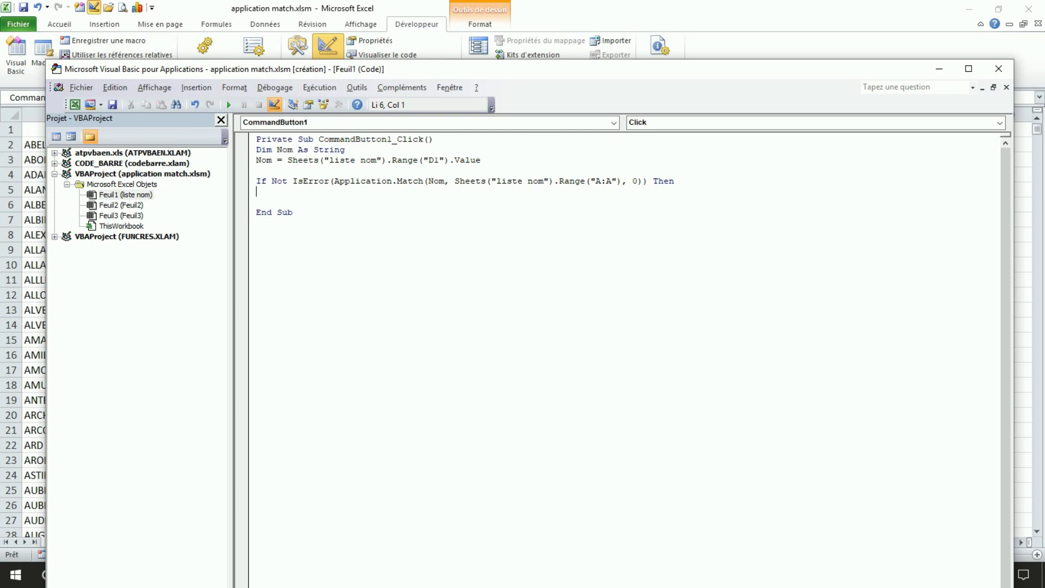
Step: Add ligne = Application.Match(...) by copying the Match expression from the If line
text(ligne =)
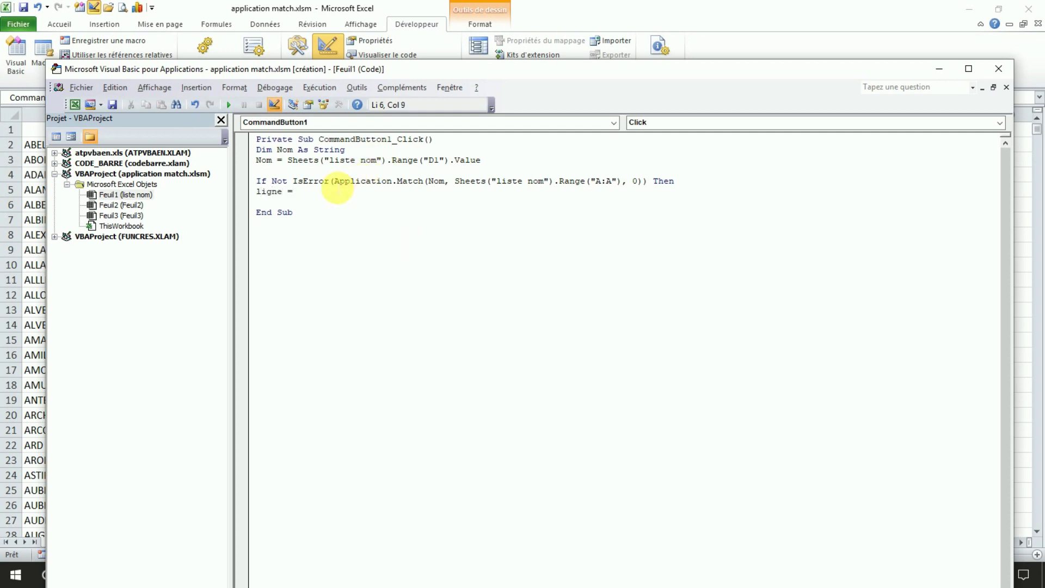
click(335, 182)
click(531, 331)
drag(334, 182, 643, 182)
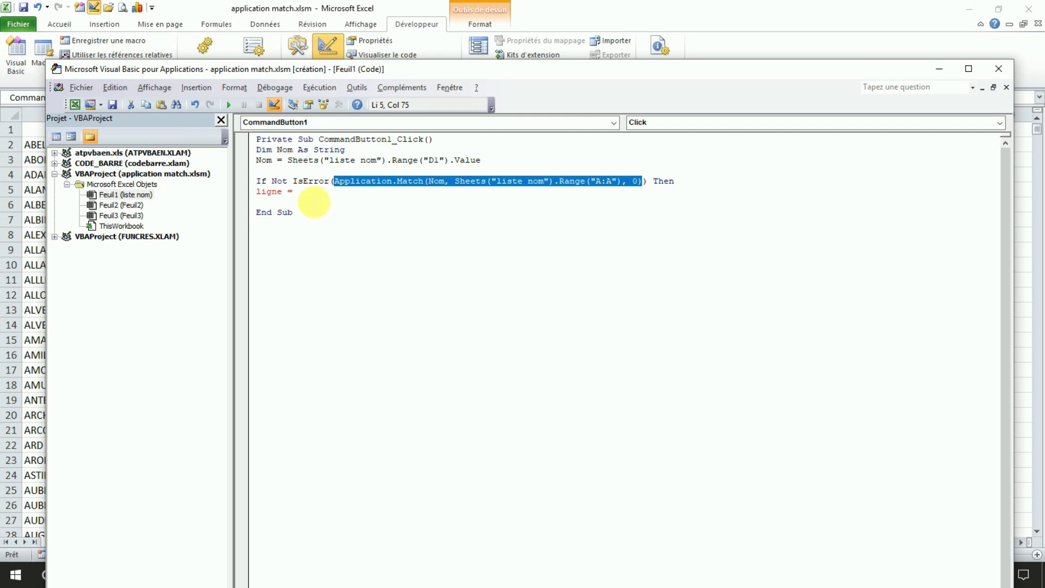
click(307, 182)
click(314, 192)
text(Application.Match(Nom, Sheets("liste nom").Range("A:A"), 0))
key(Return)
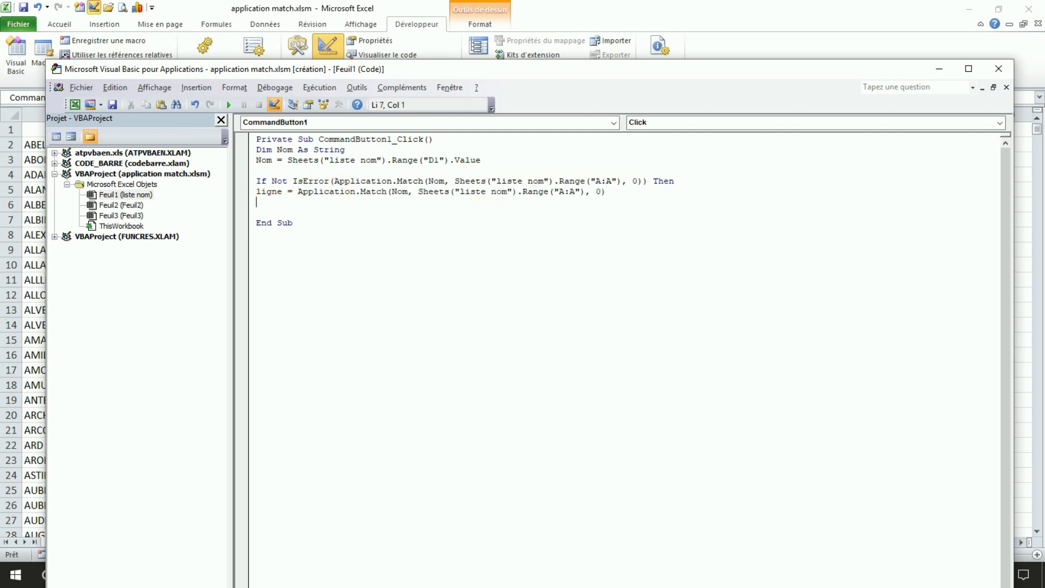
Step: Add MsgBox "La personne recherchée se trouve ligne : " & ligne and End If
text(msgbox "La personne recherchée se trouve ligne : " & )
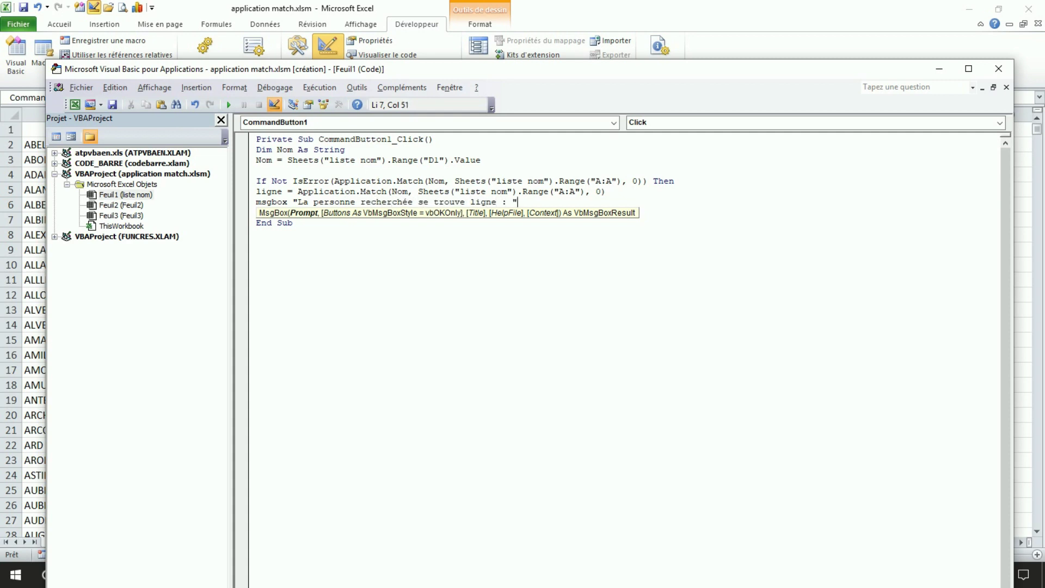
text(ligne)
key(Return)
click(675, 182)
key(Return)
click(635, 206)
key(Return)
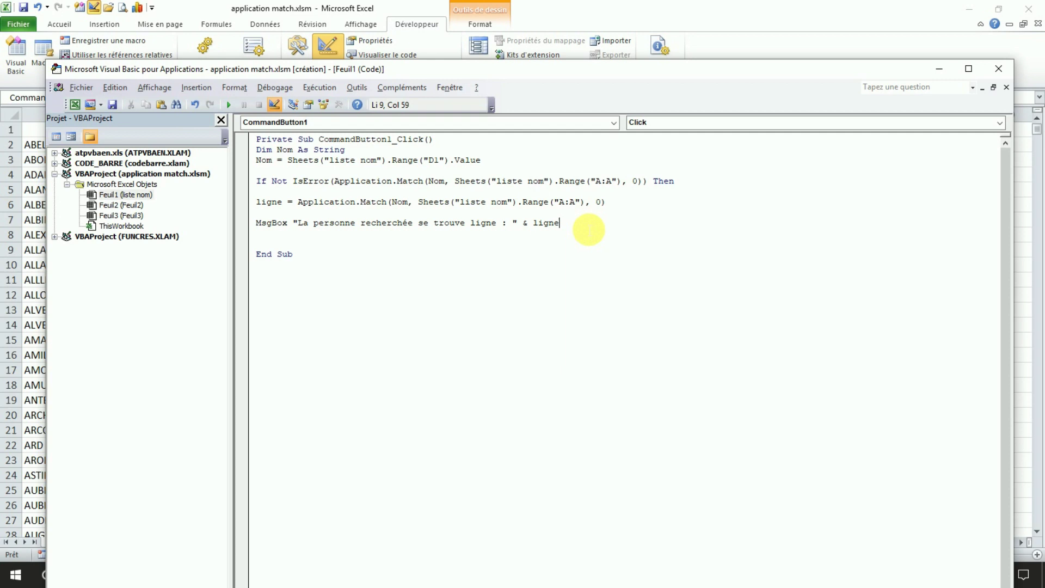
key(Return)
key(Return)
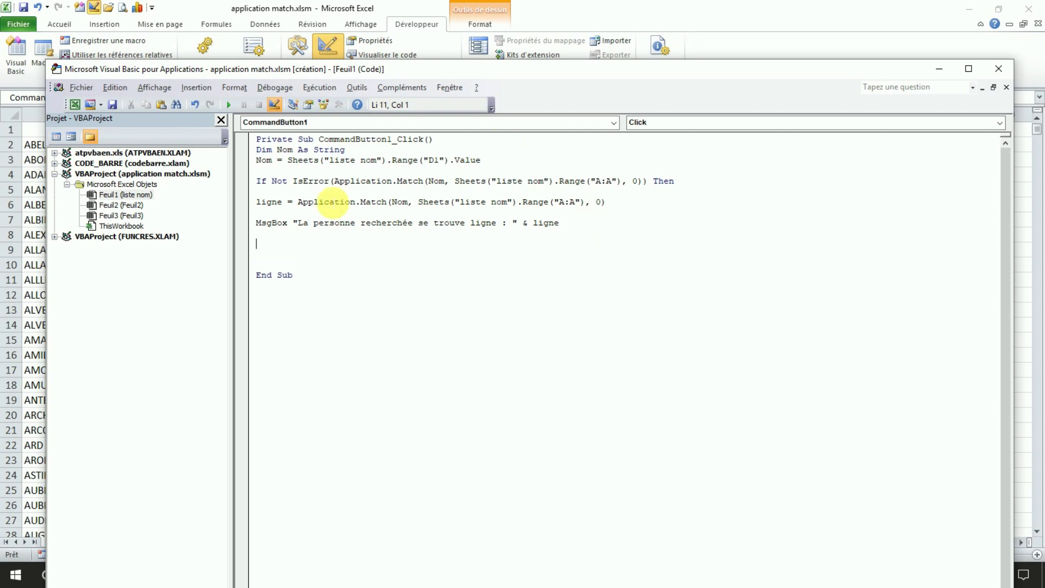
text(end if)
key(Return)
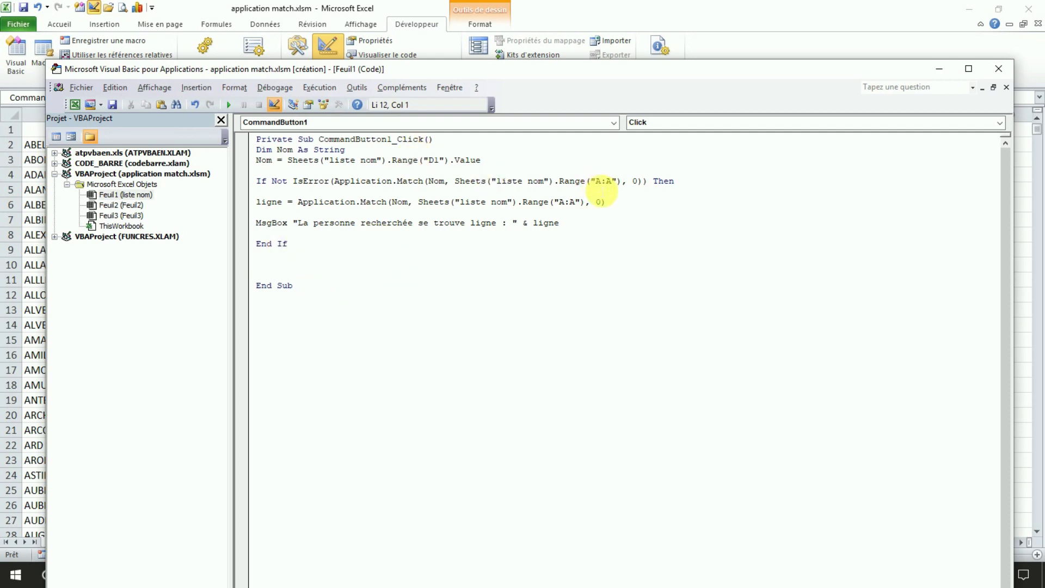
Step: Close the VBA editor to return to the sheet
drag(527, 69, 543, 213)
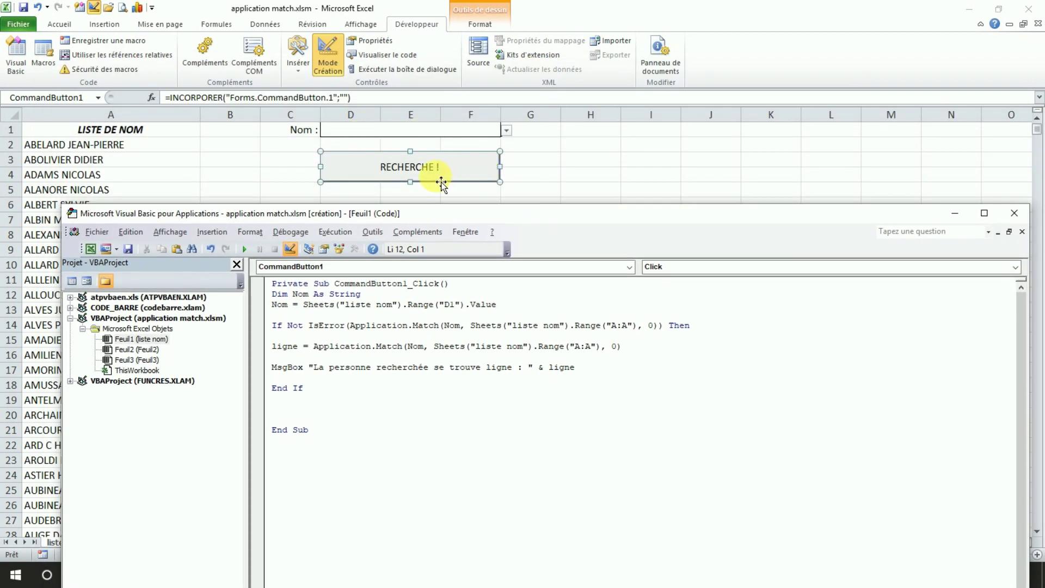
drag(865, 215, 842, 130)
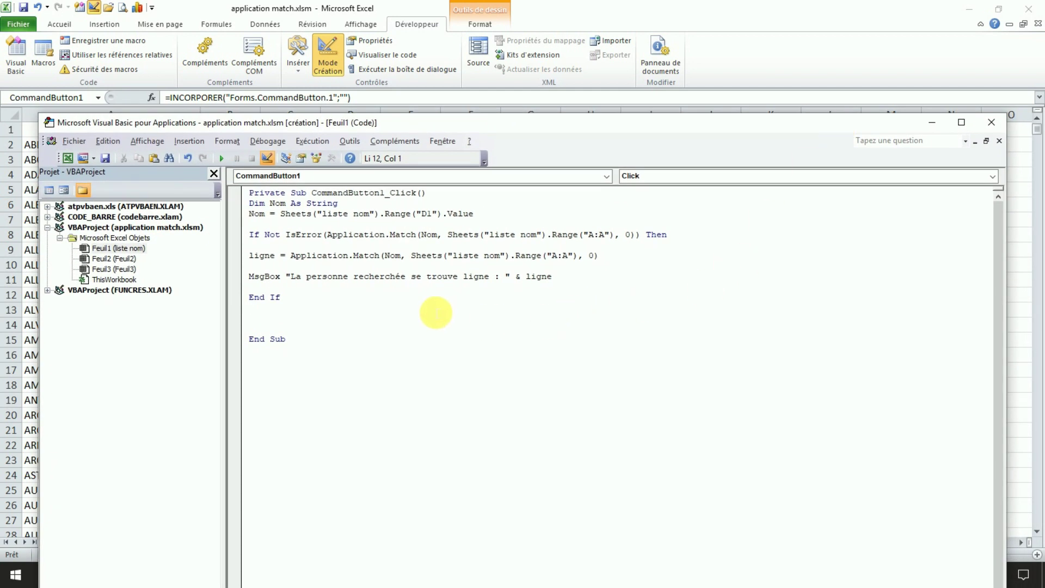
click(1002, 125)
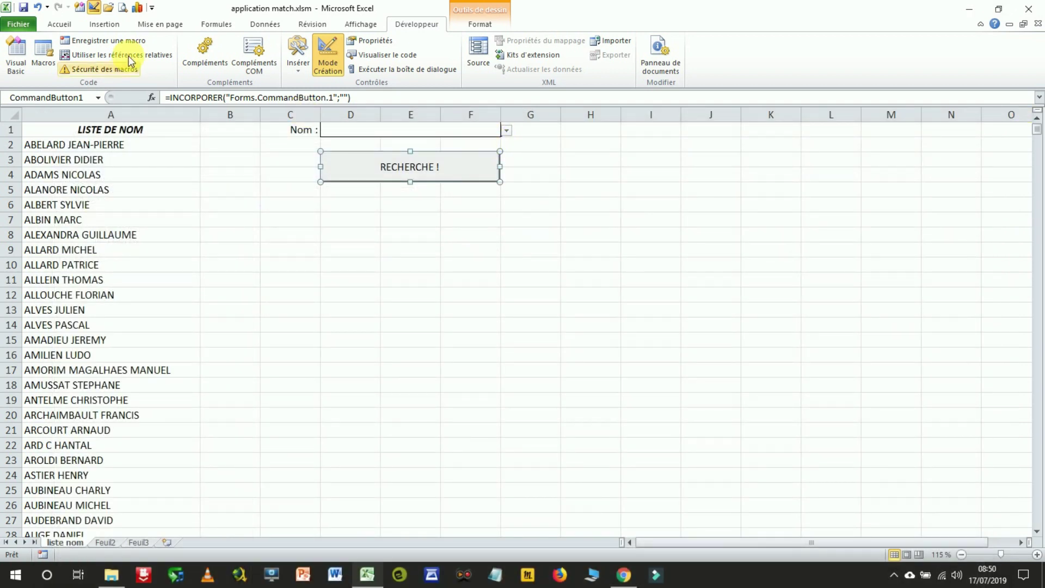
Step: Exit design mode and search the first listed name, confirming it reports row 2
click(328, 54)
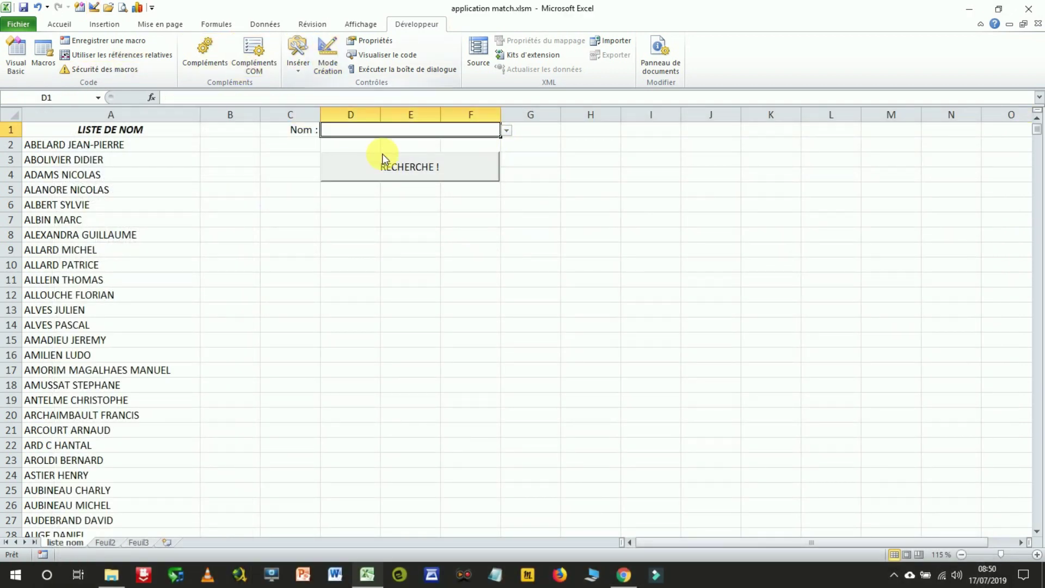
click(507, 132)
click(447, 143)
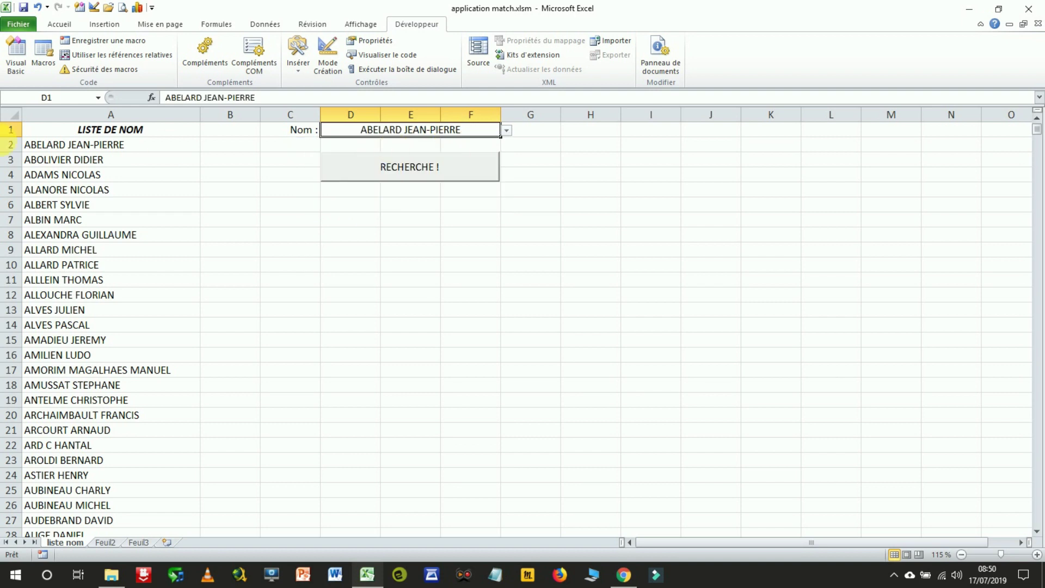
click(372, 166)
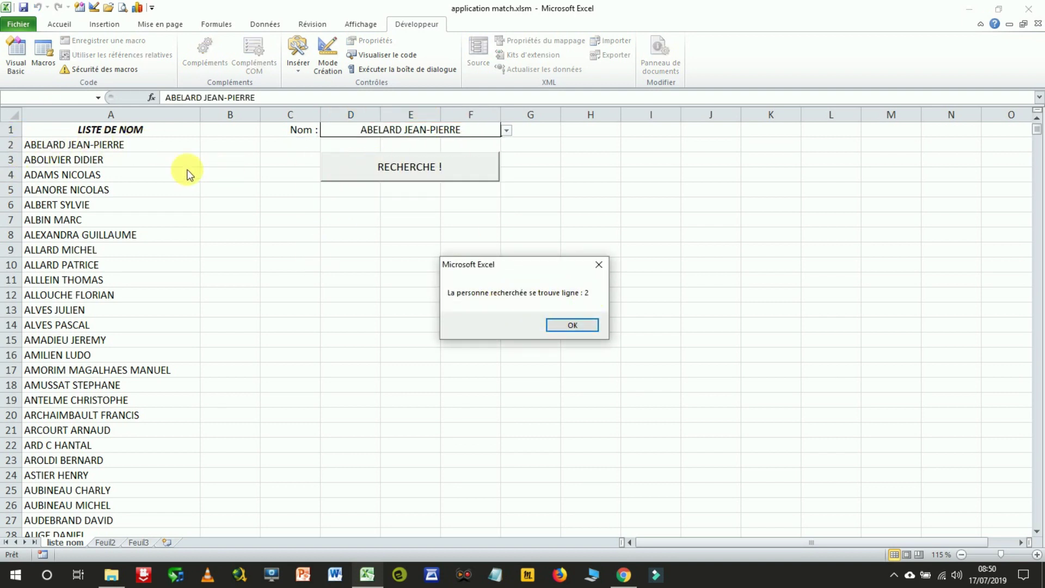
click(573, 325)
Step: Search another name, confirm it reports row 16, and check it in A16
click(507, 131)
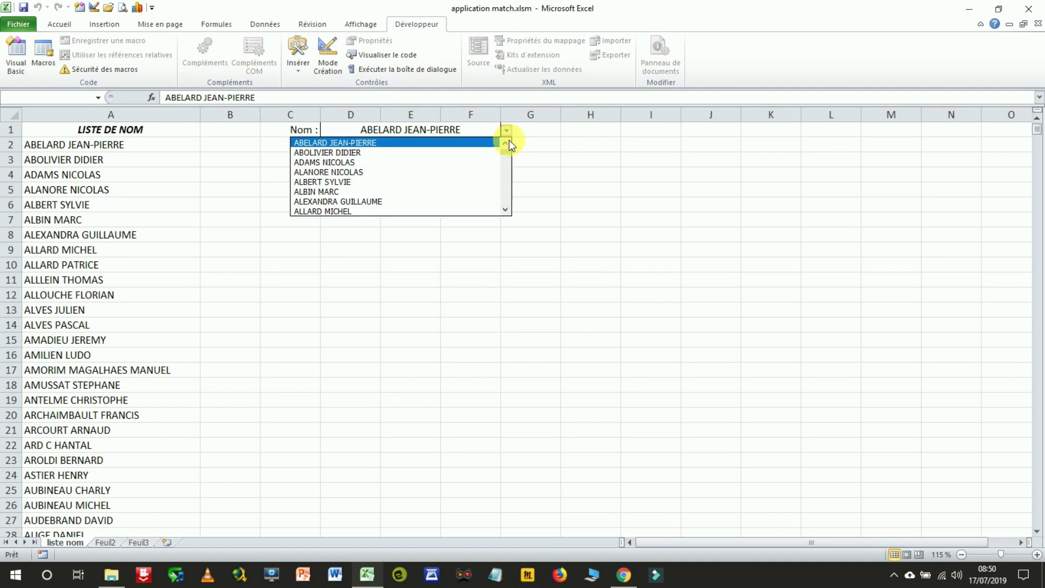
click(505, 170)
click(450, 197)
click(419, 167)
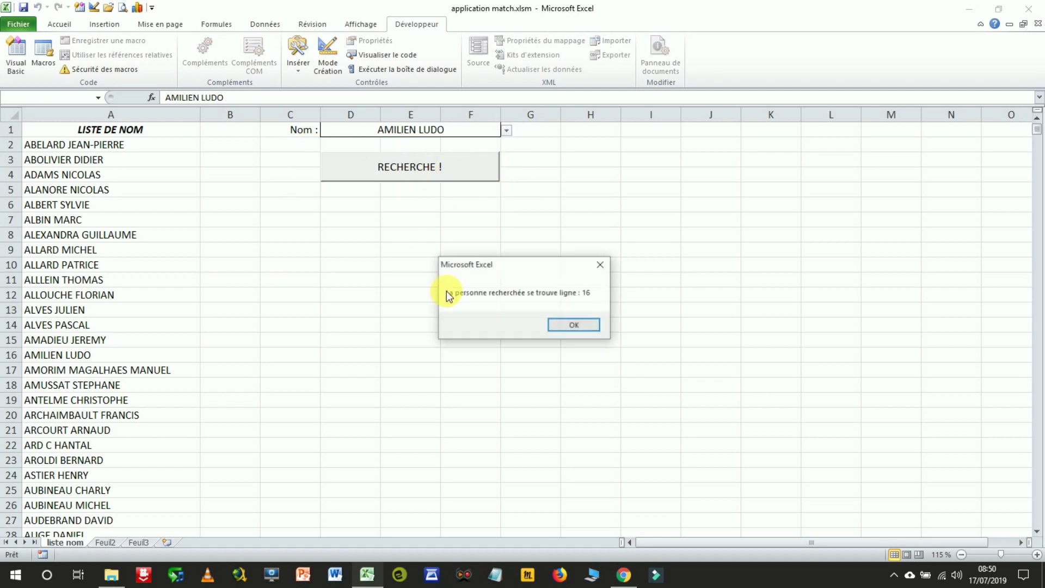
click(574, 325)
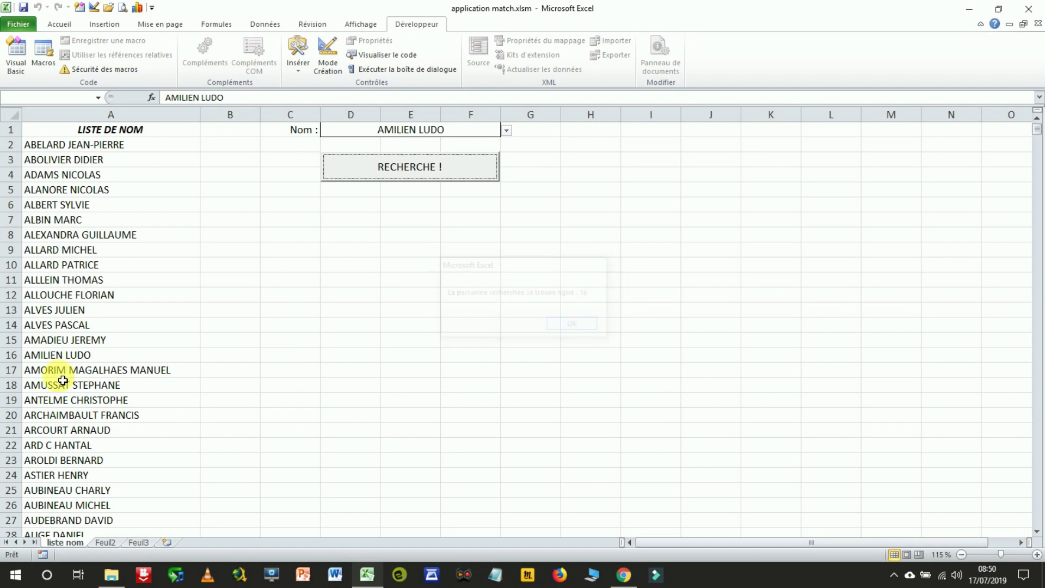
click(20, 355)
click(348, 279)
click(408, 130)
click(428, 227)
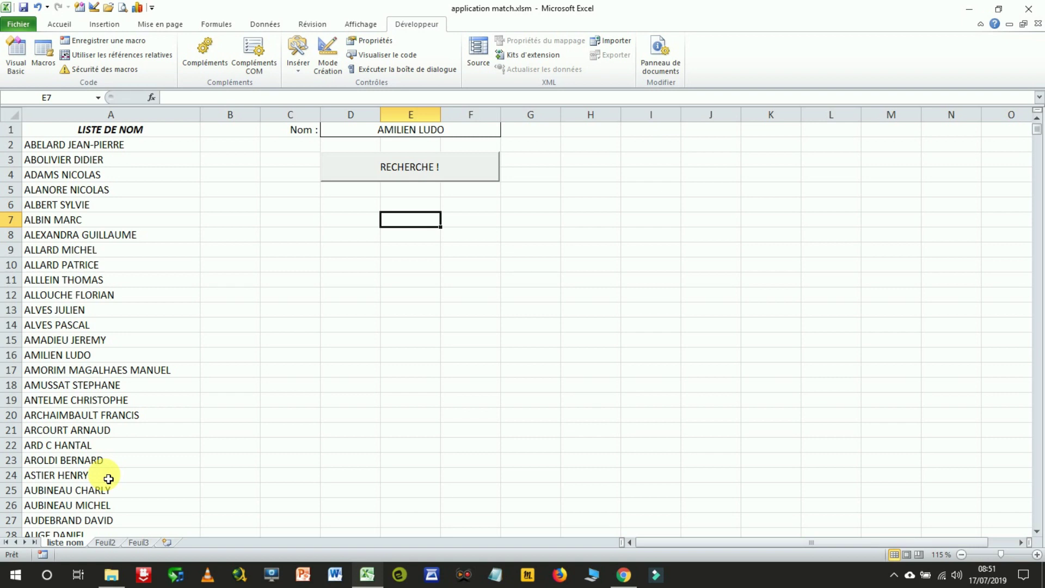
Step: Copy the name in A16 into cell A6
click(91, 341)
click(87, 355)
key(ctrl+c)
click(88, 206)
key(ctrl+v)
click(345, 275)
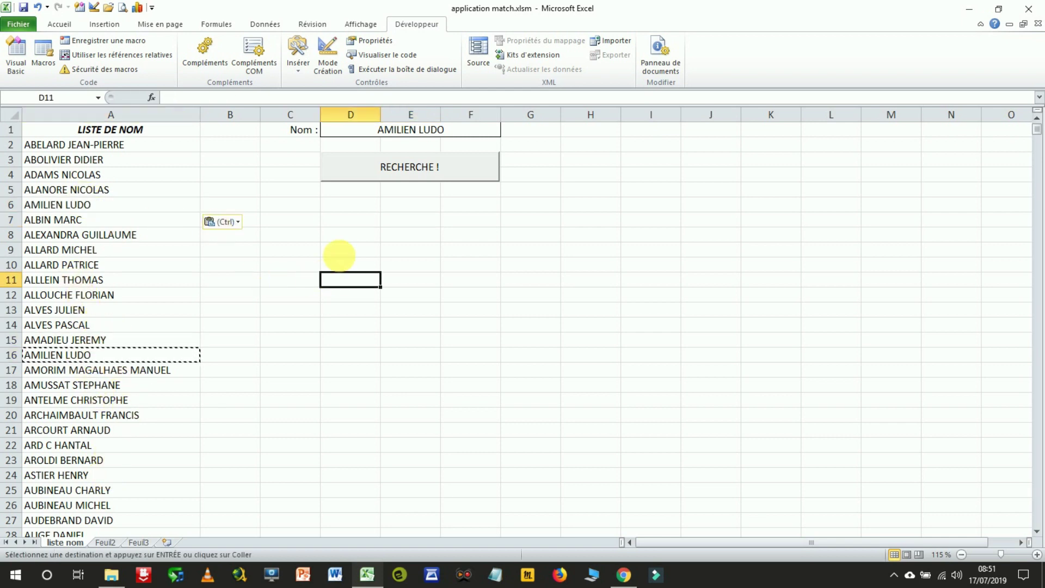
Step: Rerun the RECHERCHE search, which now reports row 6 for the duplicated name
click(443, 171)
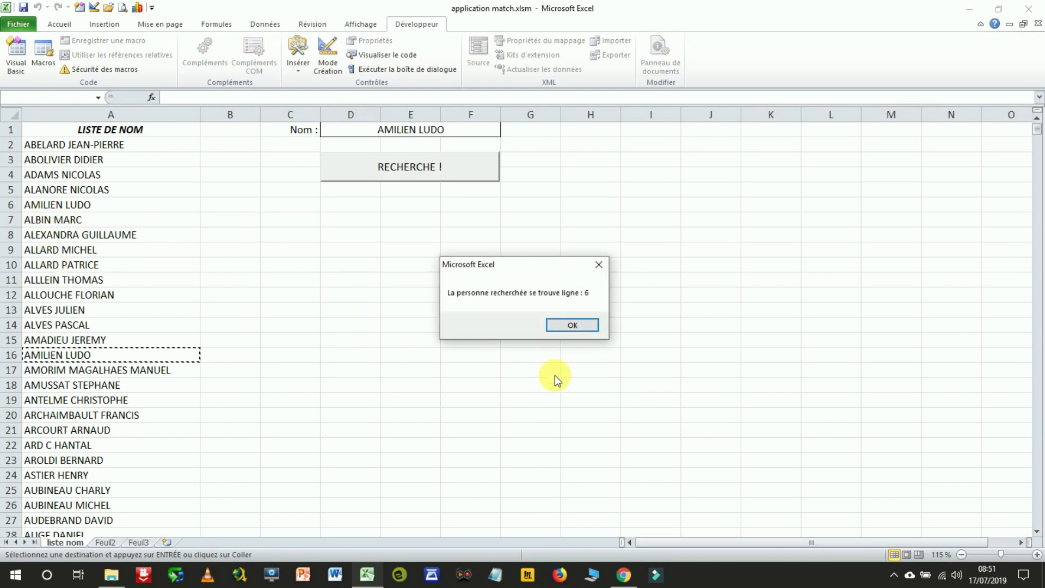
click(553, 330)
click(476, 173)
click(570, 325)
click(426, 171)
click(561, 324)
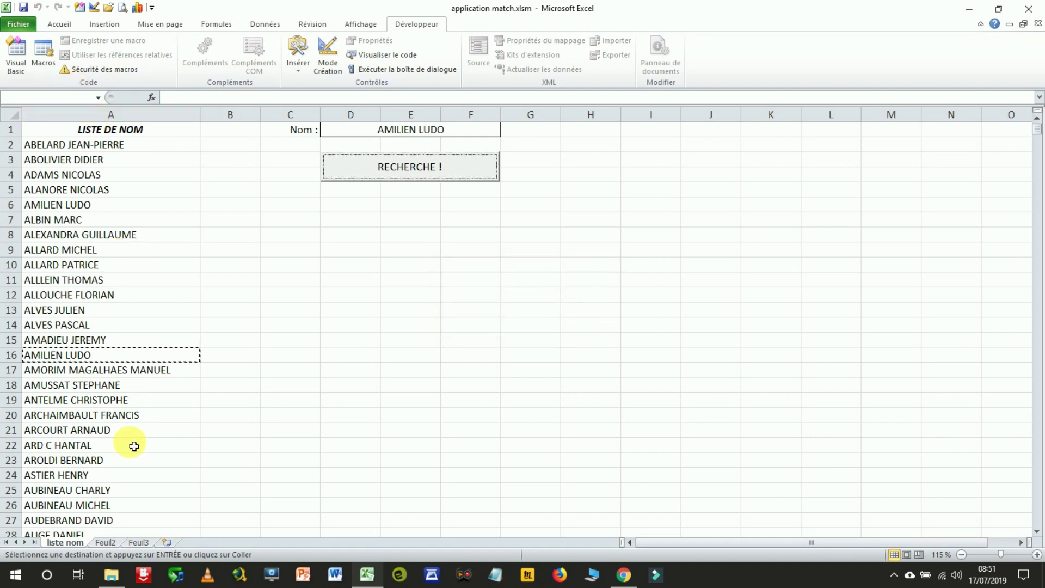
Step: Cancel the copy and compare the duplicate in A6 with the original in A16
key(Escape)
click(127, 357)
click(101, 205)
click(131, 354)
click(121, 208)
click(140, 358)
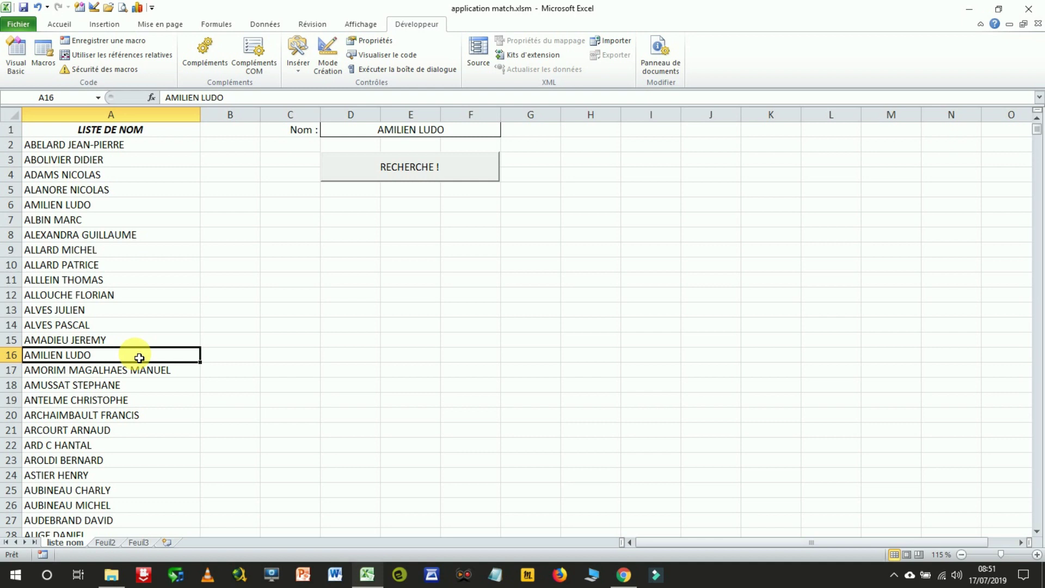
click(385, 132)
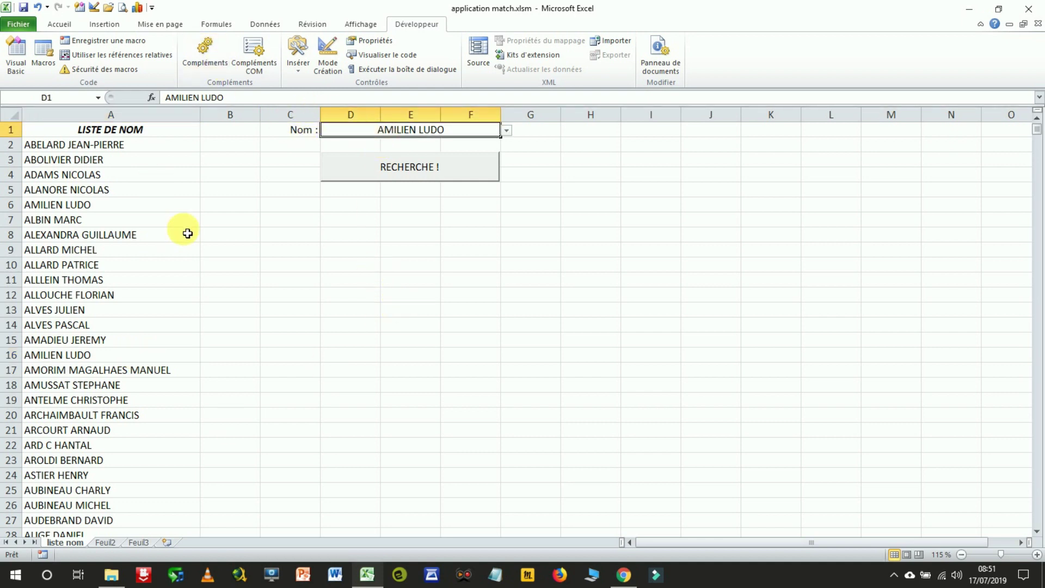
Step: Add a centred, bold, italic PRESENT header in B1
click(238, 136)
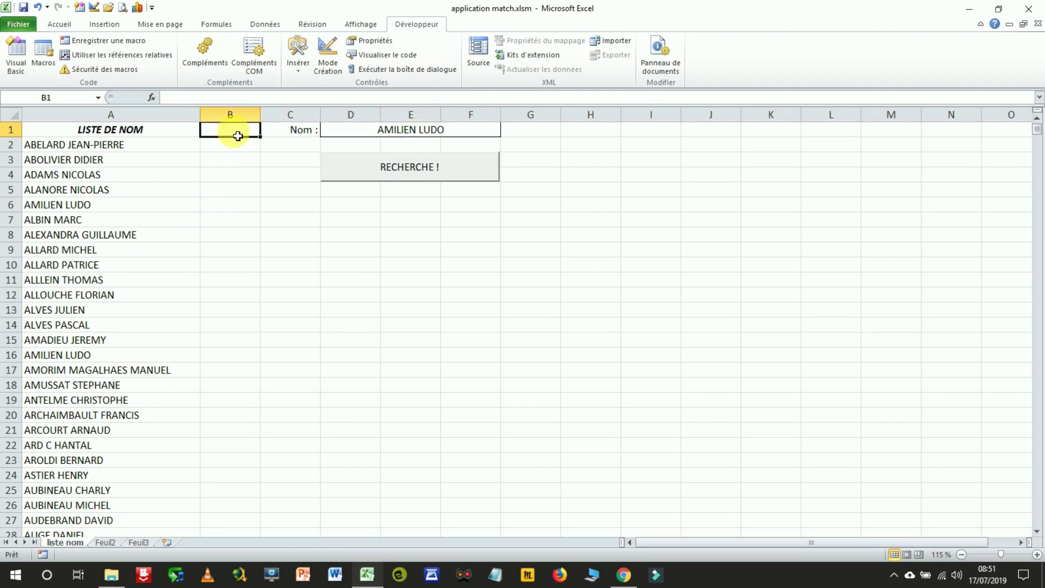
text(PRESENT)
key(Return)
click(237, 134)
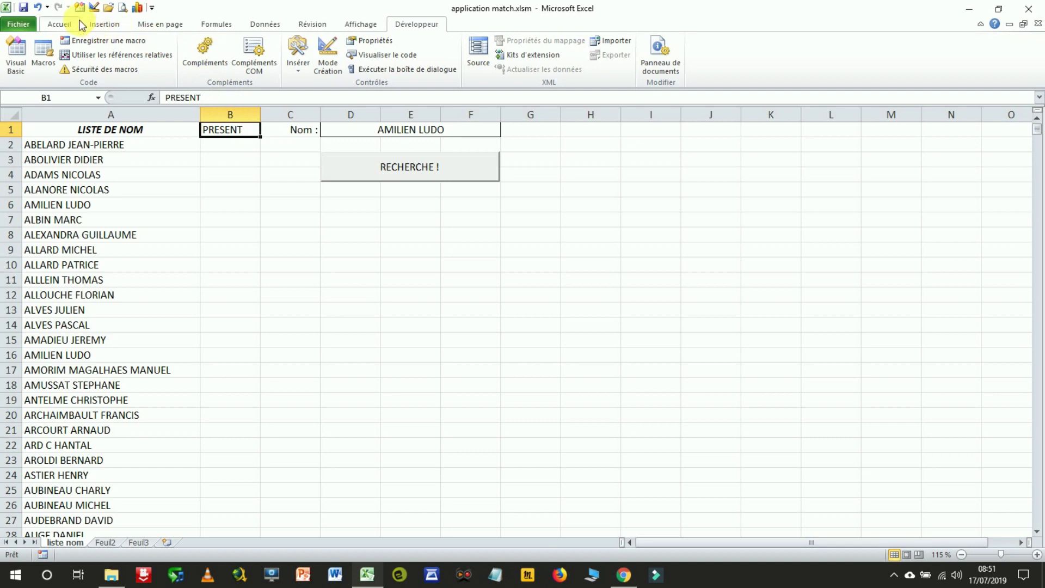
click(60, 24)
click(227, 65)
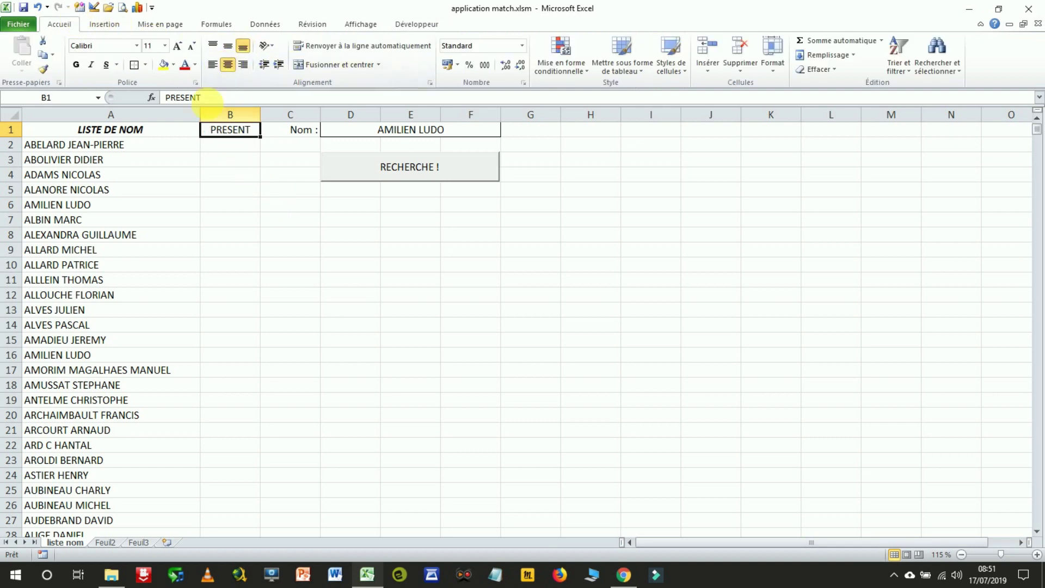
click(76, 66)
click(91, 65)
click(239, 174)
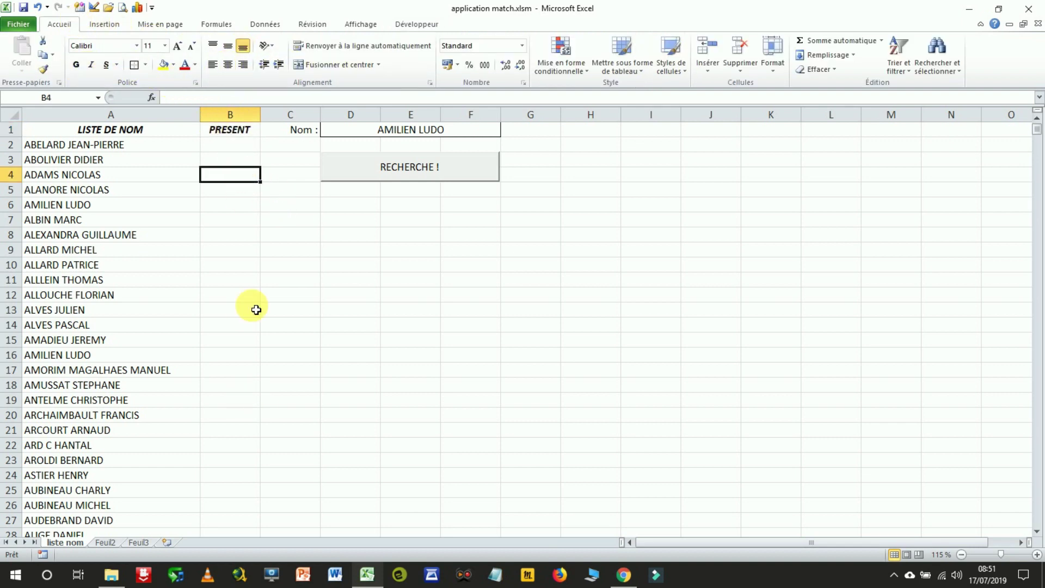
Step: Apply All Borders to the name list in columns A and B
drag(145, 132, 214, 131)
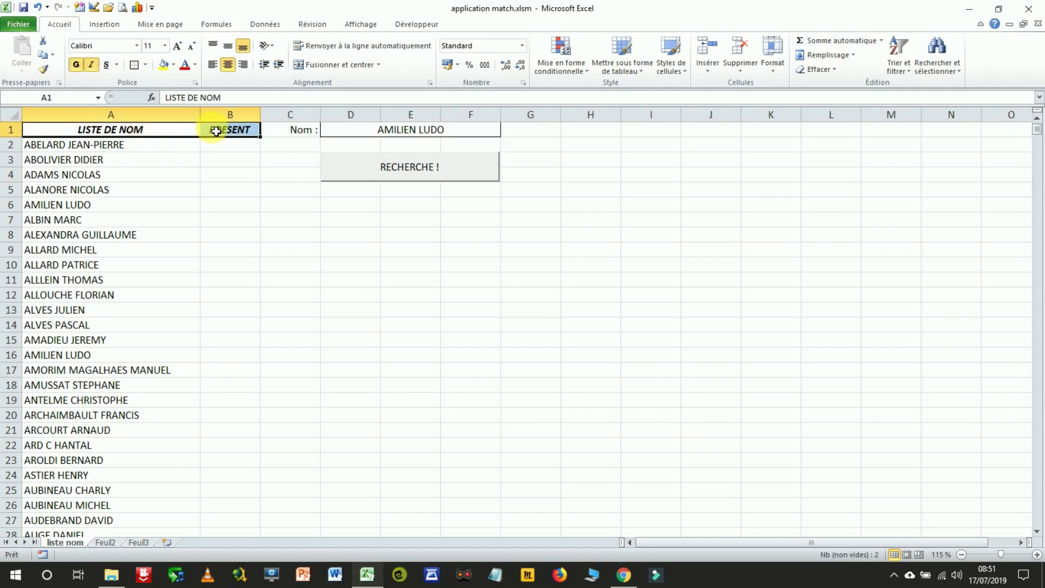
key(ctrl+shift+Down)
click(146, 65)
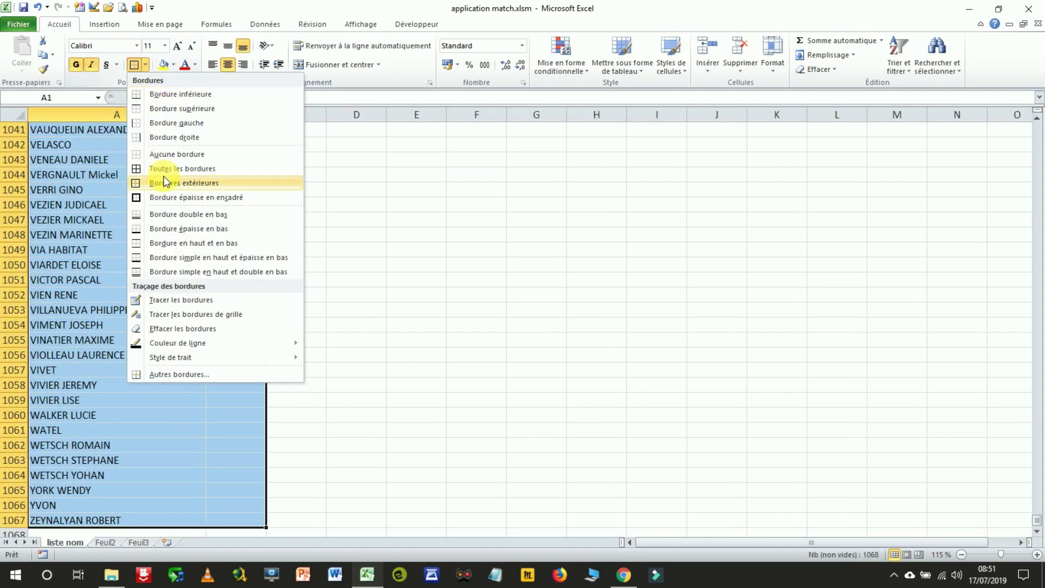
click(167, 174)
click(146, 65)
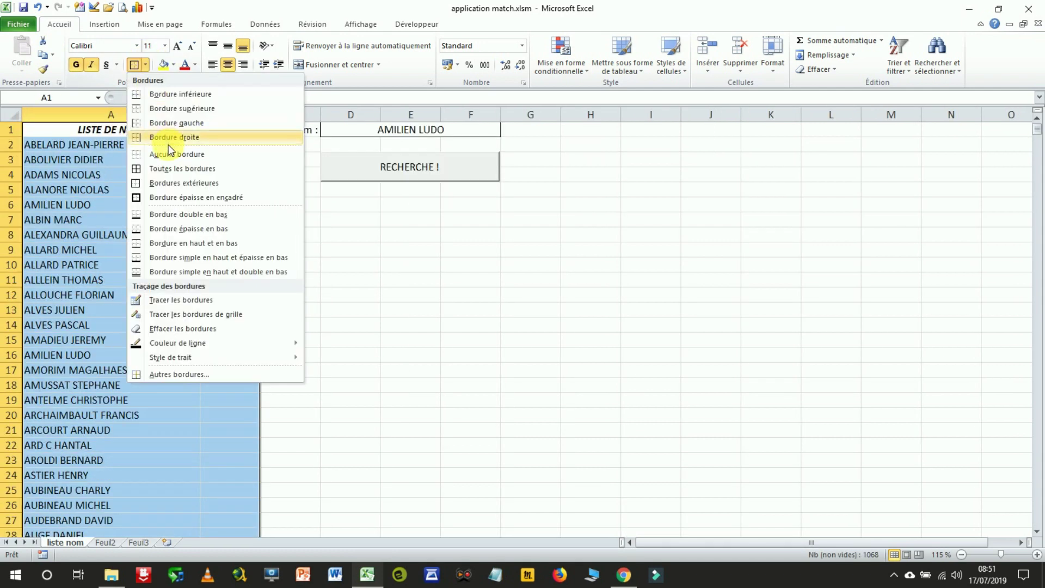
click(182, 169)
click(463, 234)
Step: Enter the label VALEUR A INTEGRER in G1 and merge-centre it across G1:H1
click(562, 131)
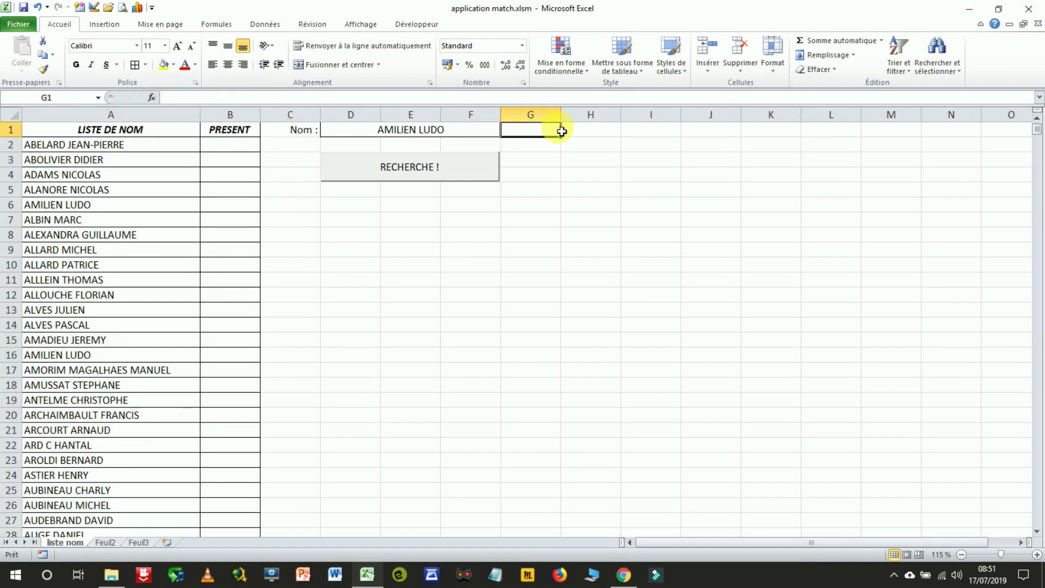
text(VALEUR A INTEGRER)
key(BackSpace)
key(BackSpace)
text(RER)
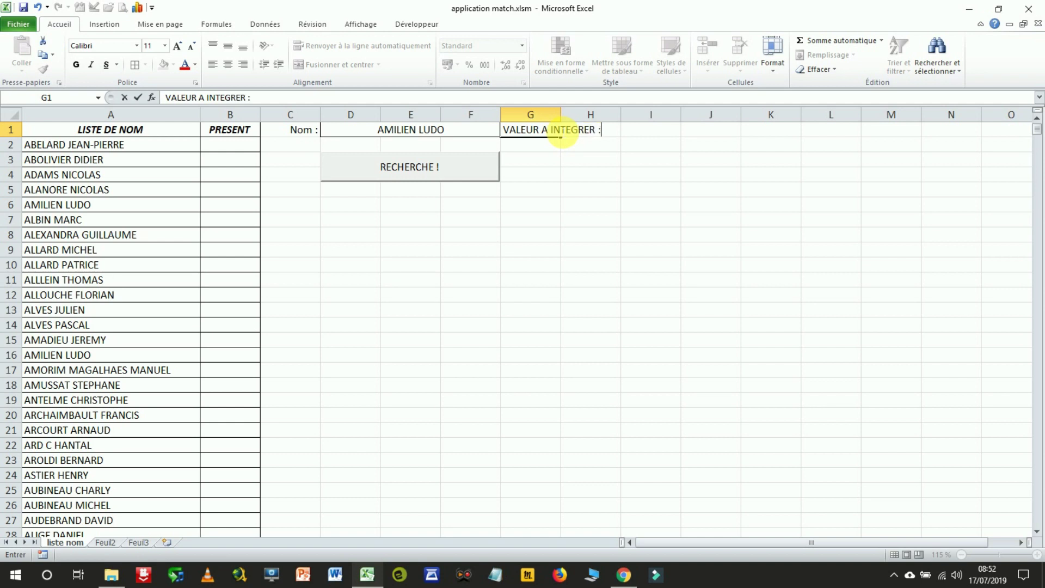
drag(562, 133, 604, 135)
click(333, 64)
Step: Give I1 an outside border and enter a centred PRESENT value in it
click(669, 131)
click(145, 64)
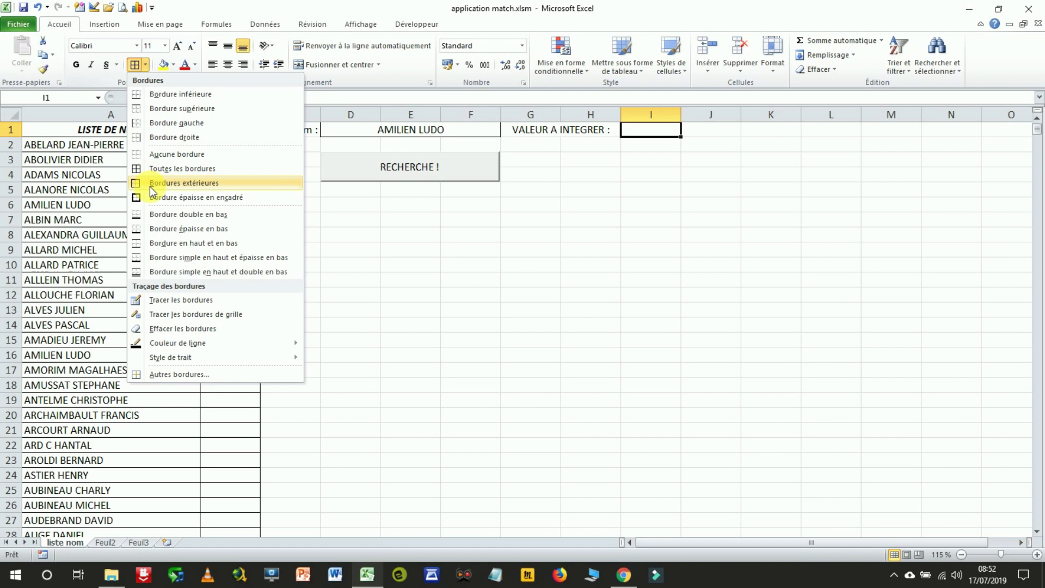
click(149, 183)
text(p)
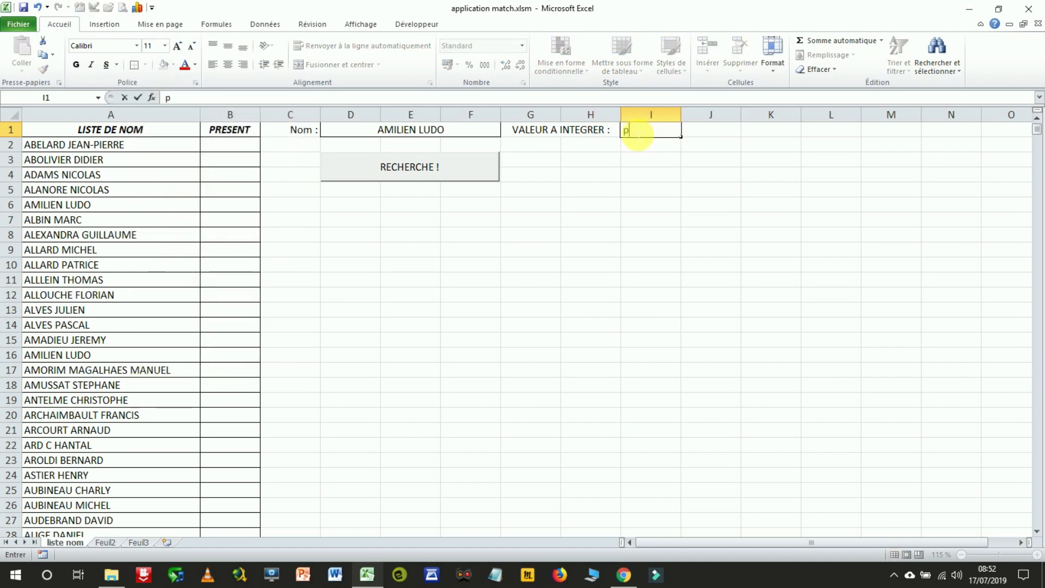
key(BackSpace)
text(PRESENT)
click(657, 174)
click(654, 130)
click(228, 64)
click(667, 206)
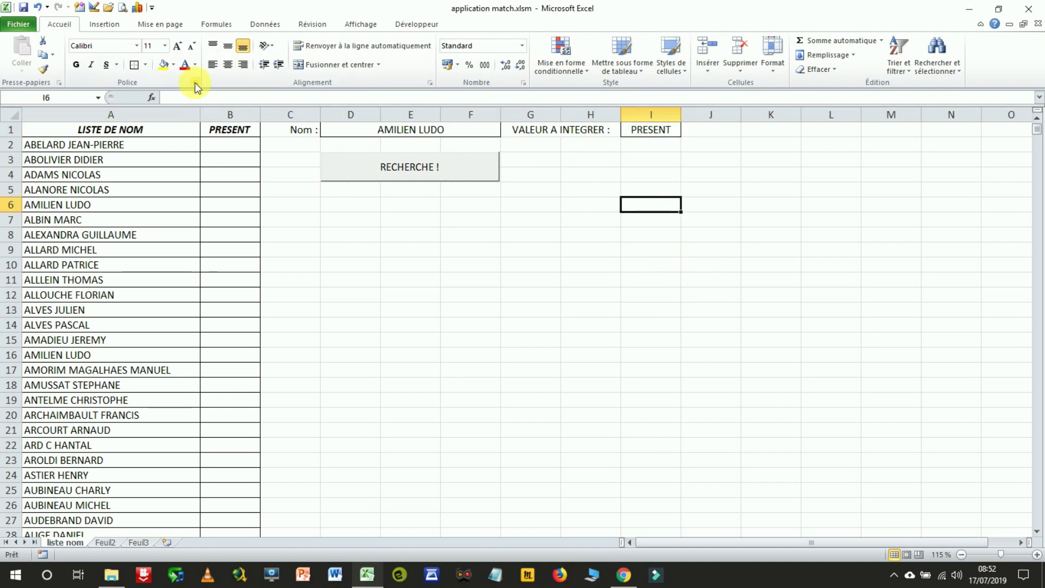
click(457, 131)
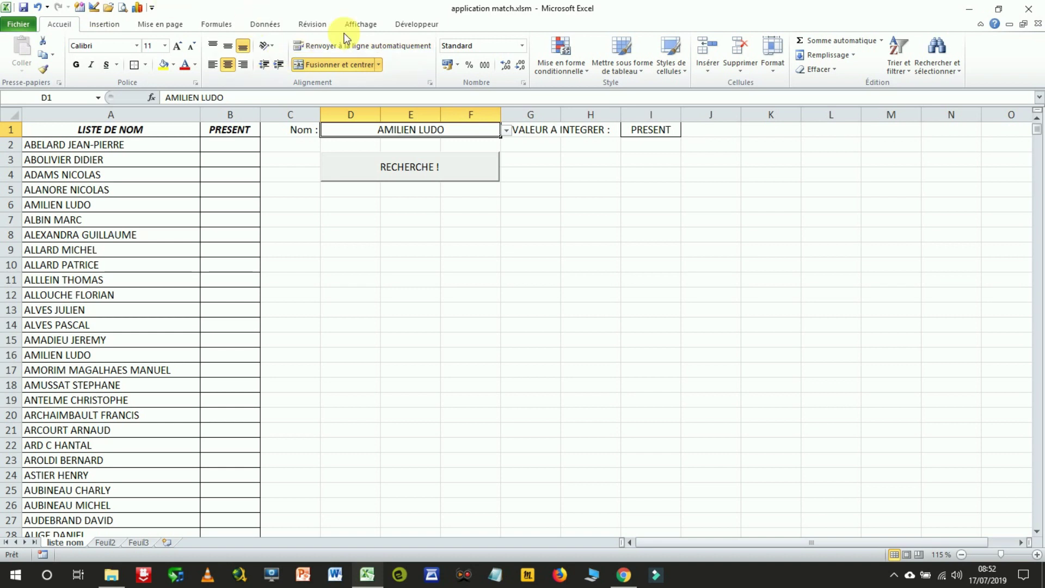
Step: In design mode, open the RECHERCHE button's code and delete the MsgBox line
click(393, 25)
click(332, 55)
double_click(411, 167)
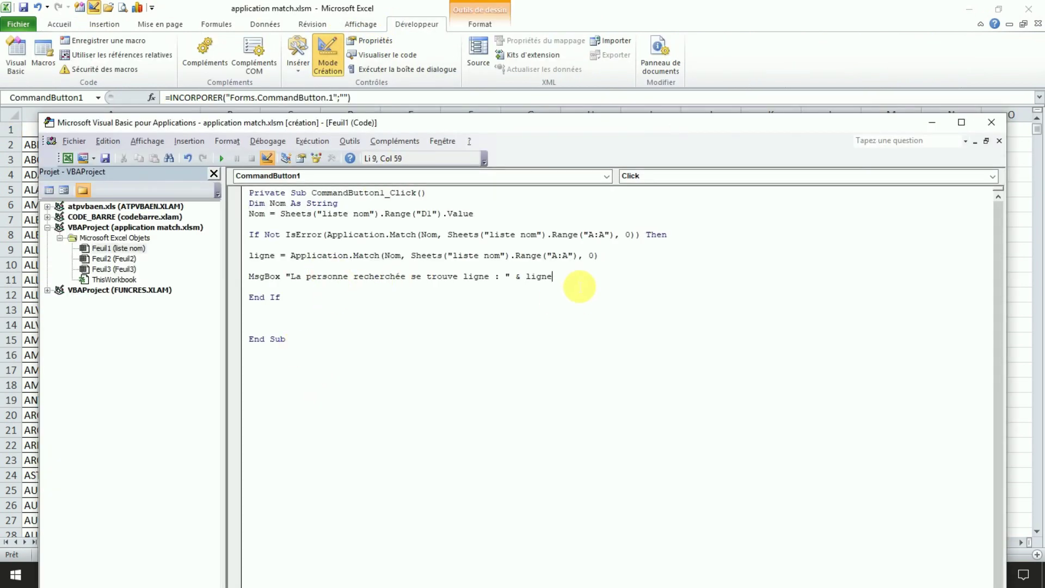
drag(579, 287, 249, 276)
key(Delete)
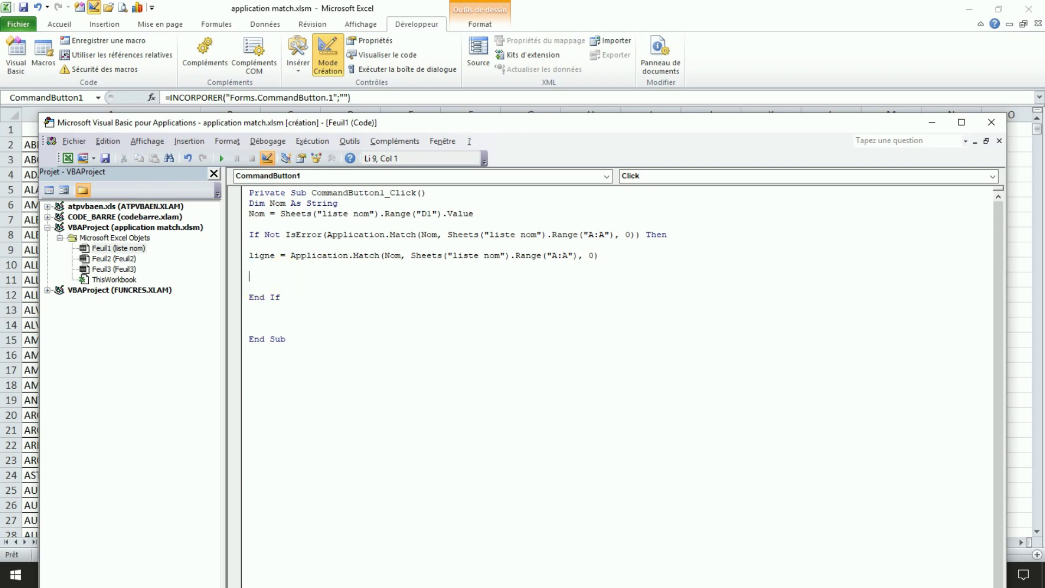
Step: Insert lines below the Match line and draft the sheet range assignment code
drag(599, 256, 245, 257)
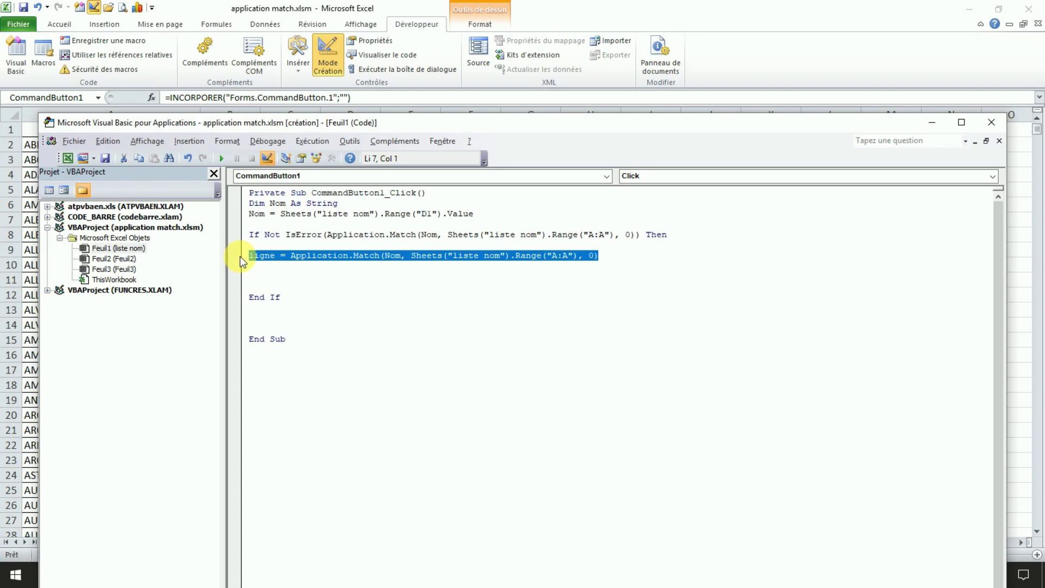
click(624, 257)
key(Return)
key(Return)
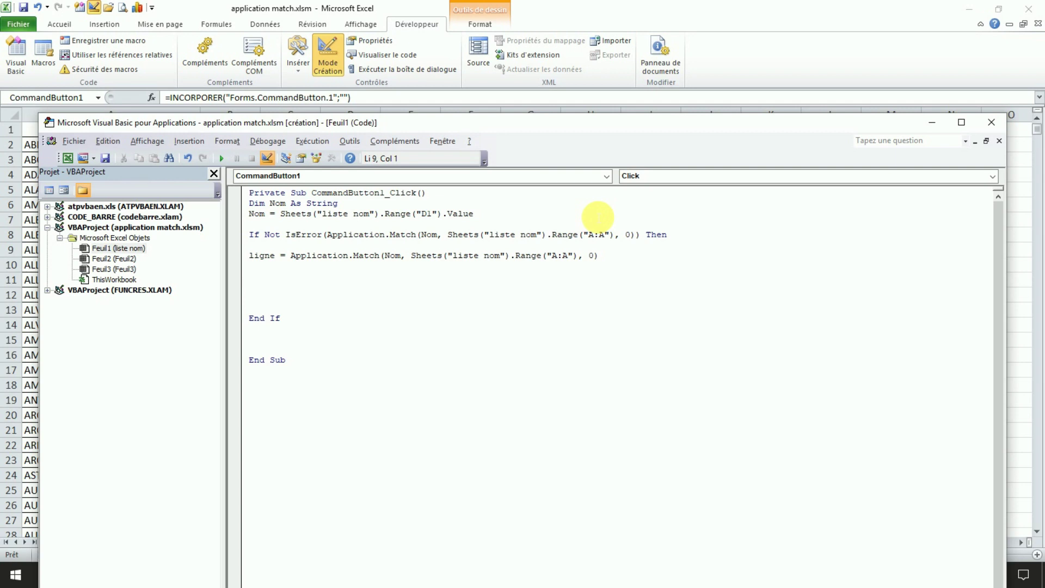
text(S)
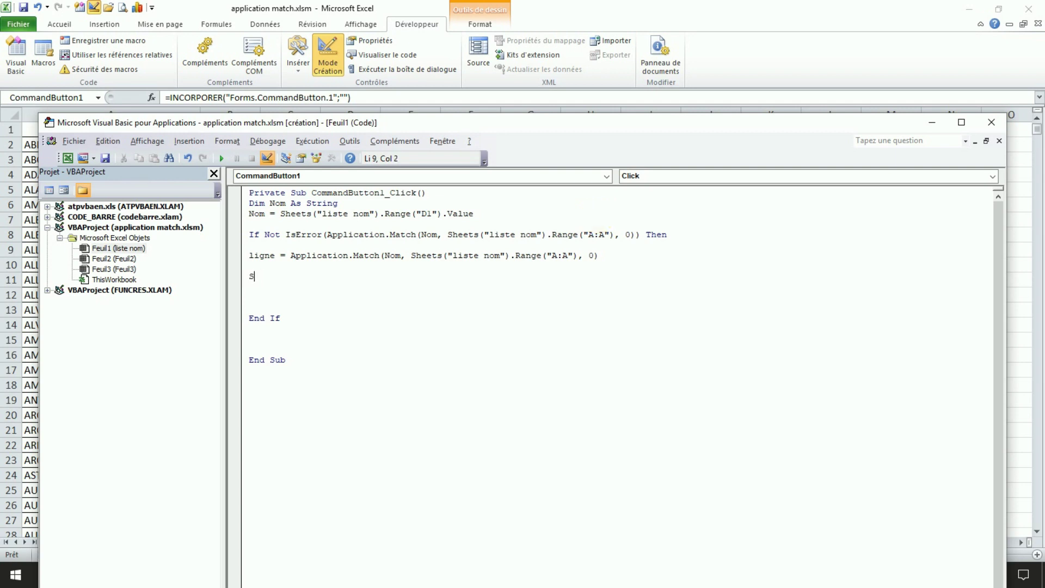
text(Hs(")
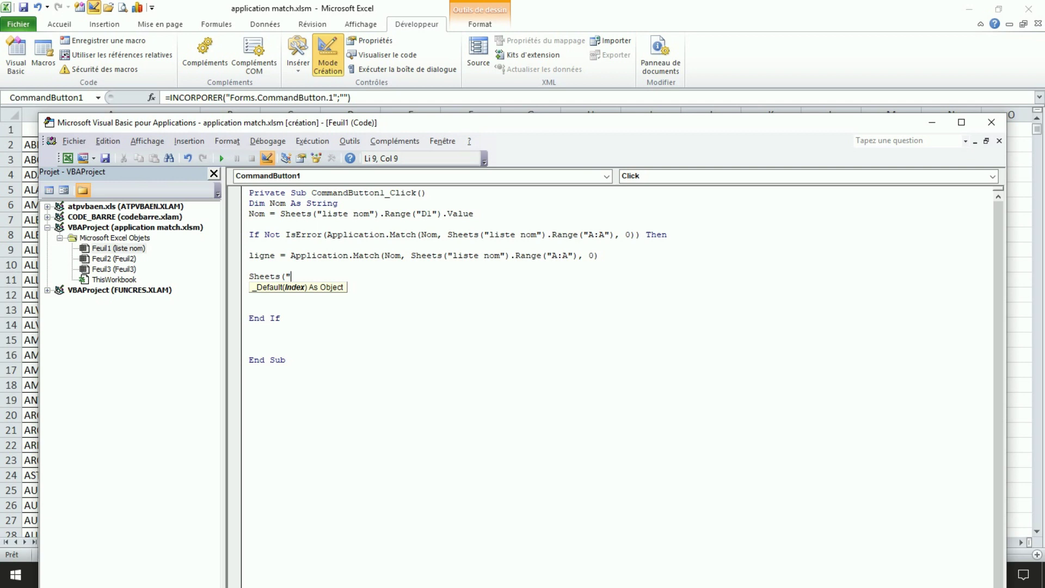
text(liste no)
text(m").range("B" & ligne)
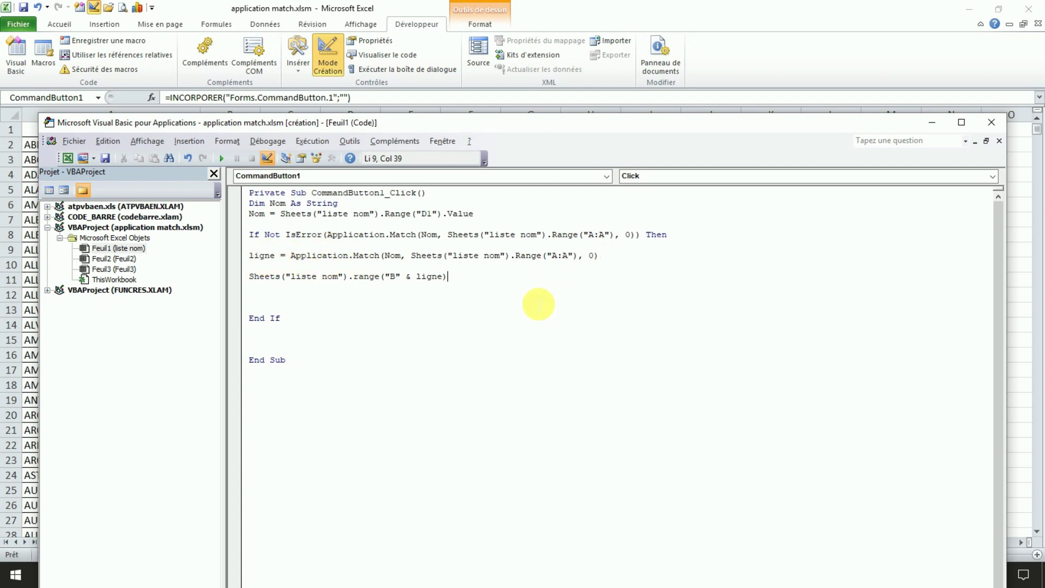
text(.value =)
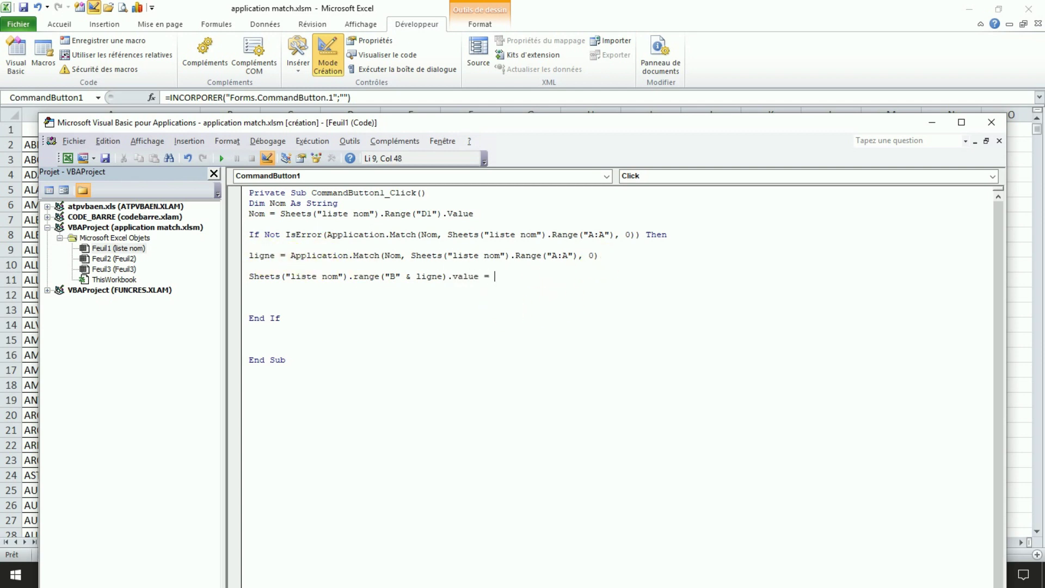
drag(569, 122, 592, 188)
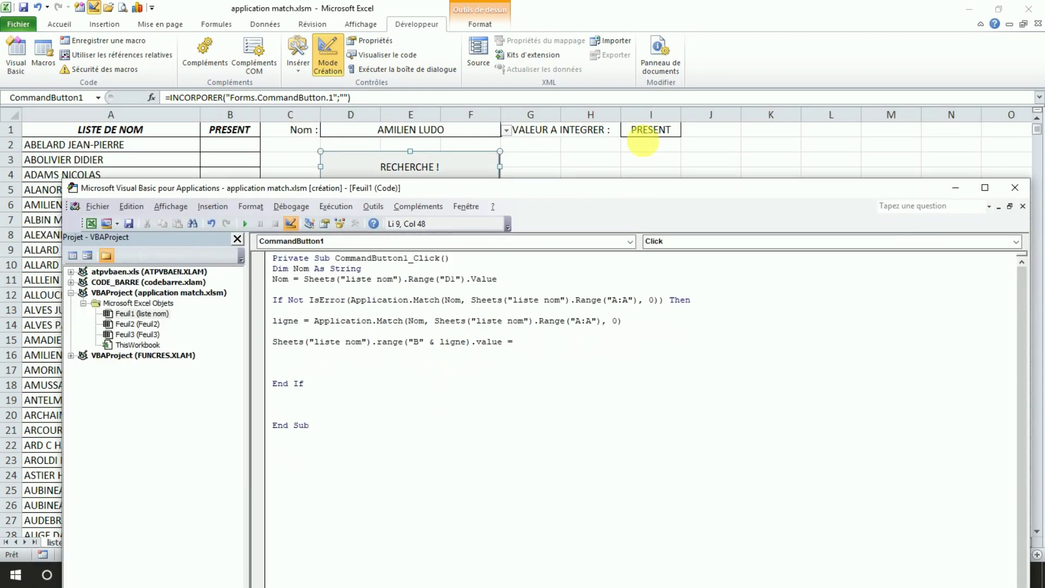
text(sheets("liste nom)
text();r)
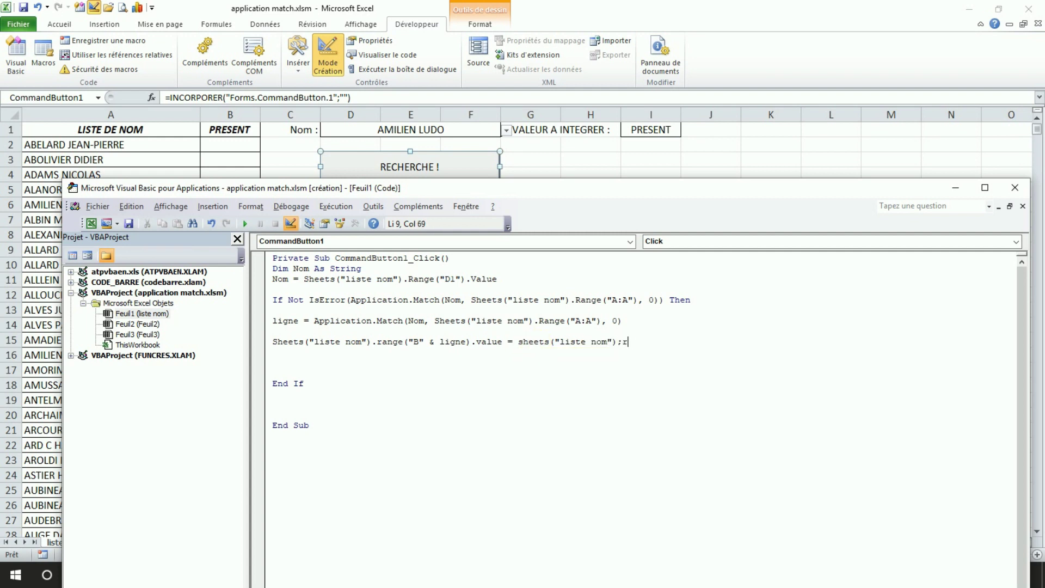
text(arang)
text(value)
Step: Write Sheets("liste nom").Range("B" & ligne).Value = "PRESENT" on a new line
key(Return)
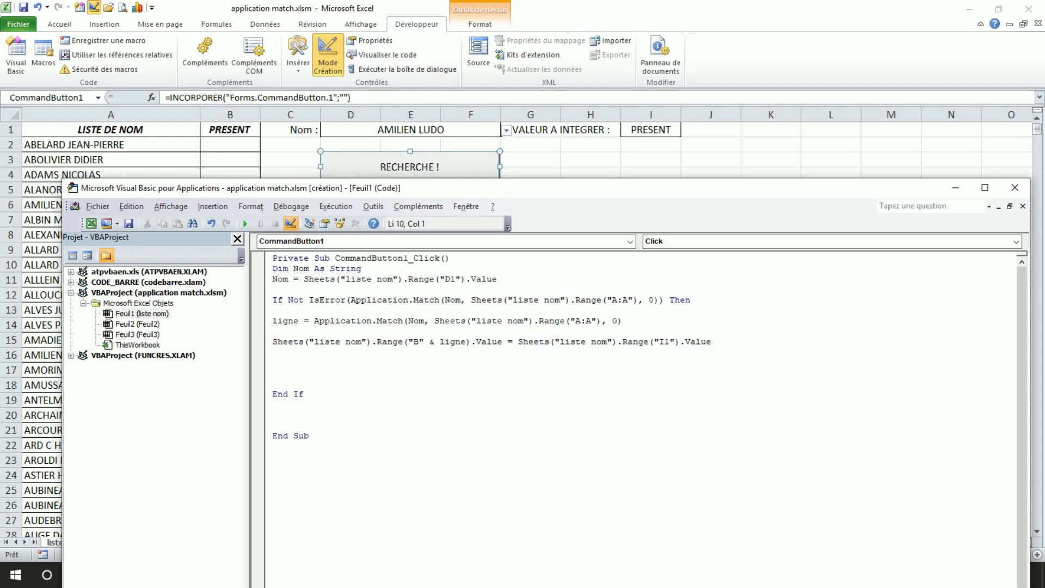
text(sheets("li)
text(ste nom")
click(746, 350)
text().range("Bé")
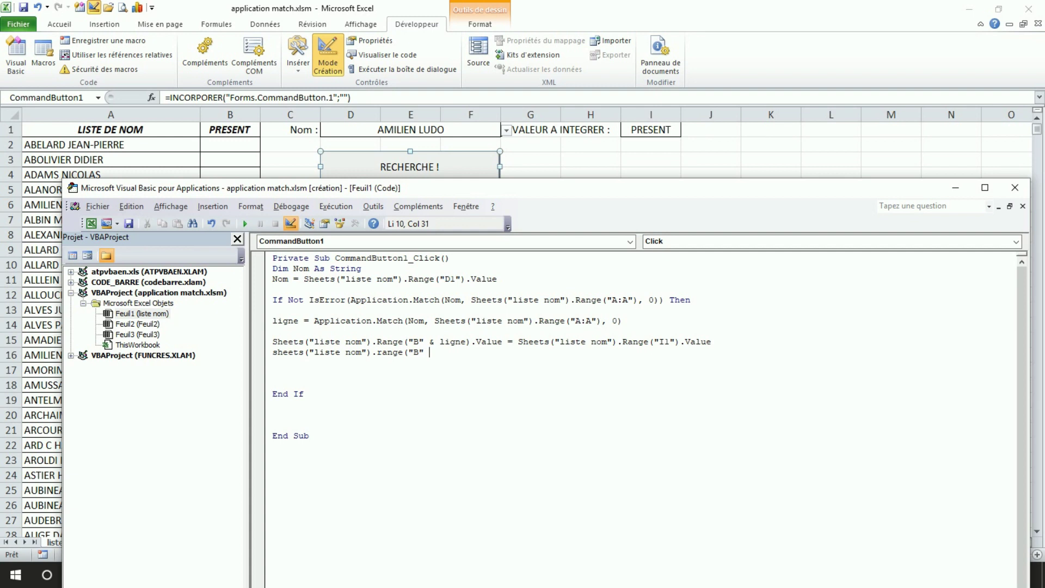
text( ligne).value)
text(PRSENT)
key(BackSpace)
key(BackSpace)
key(BackSpace)
text(ESE)
key(Return)
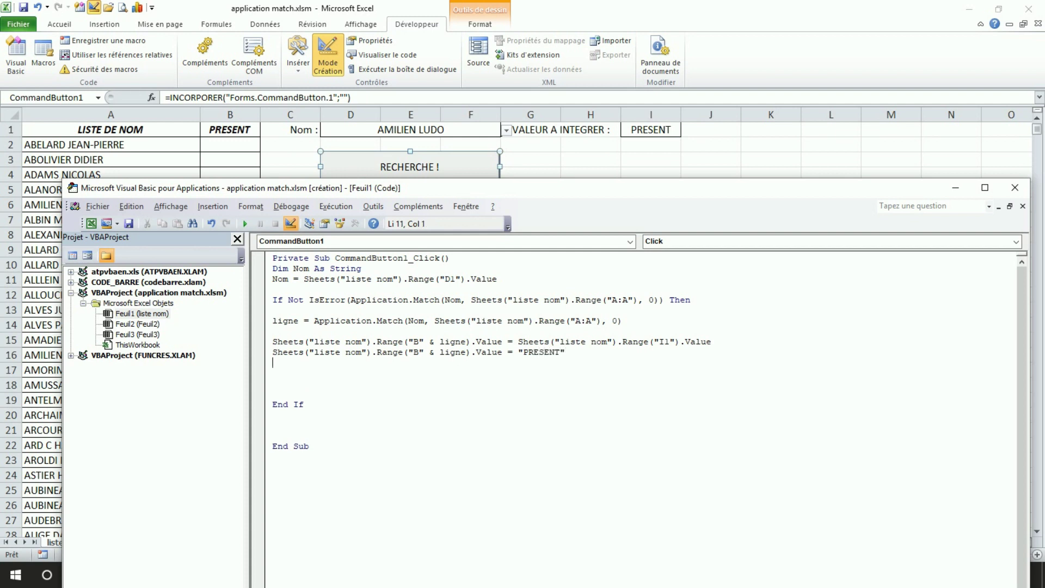
Step: Comment out the I1 value line with an apostrophe
click(273, 343)
text(')
click(334, 385)
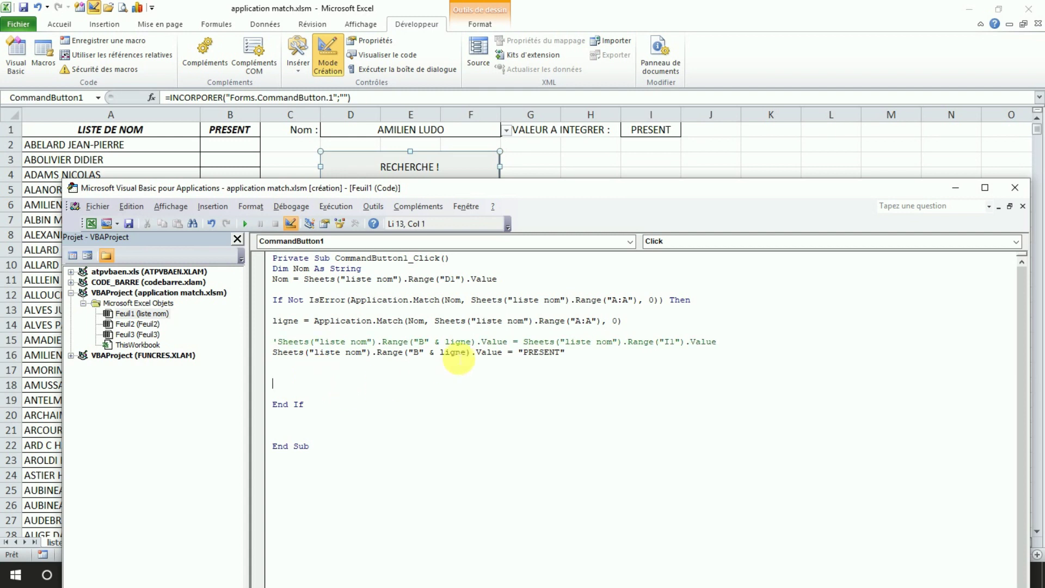
Step: Exit design mode and run the search, marking the selected name's row 6 PRESENT
click(1014, 187)
click(596, 237)
click(328, 55)
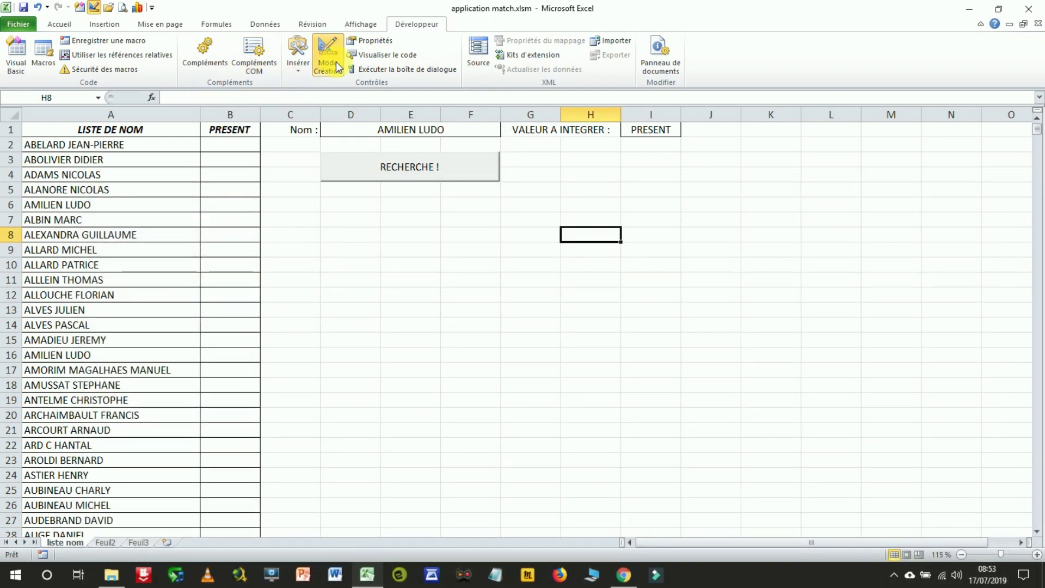
click(435, 174)
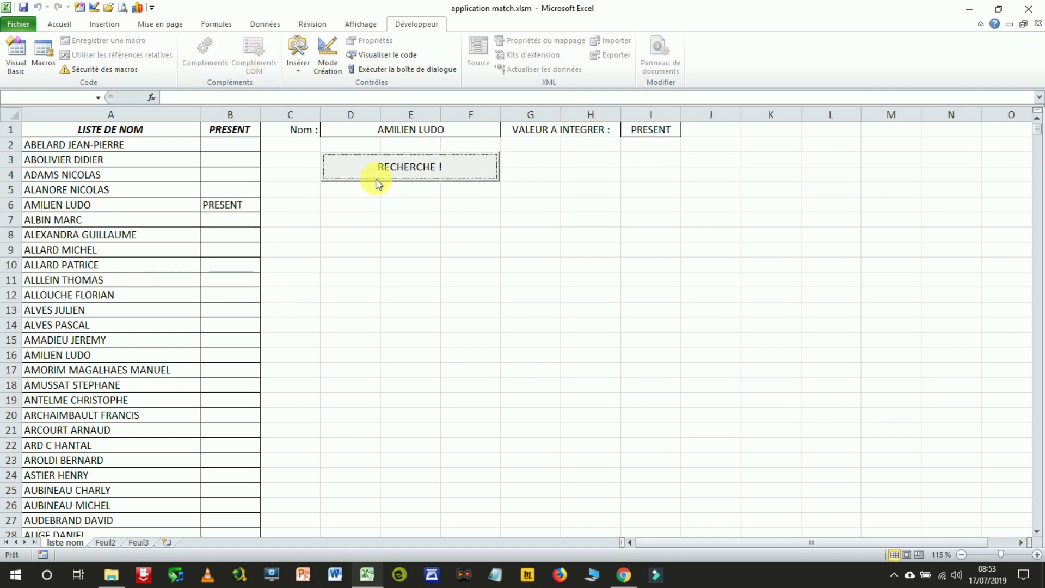
Step: Restore the I1 value line in the macro and comment out the PRESENT line
click(381, 54)
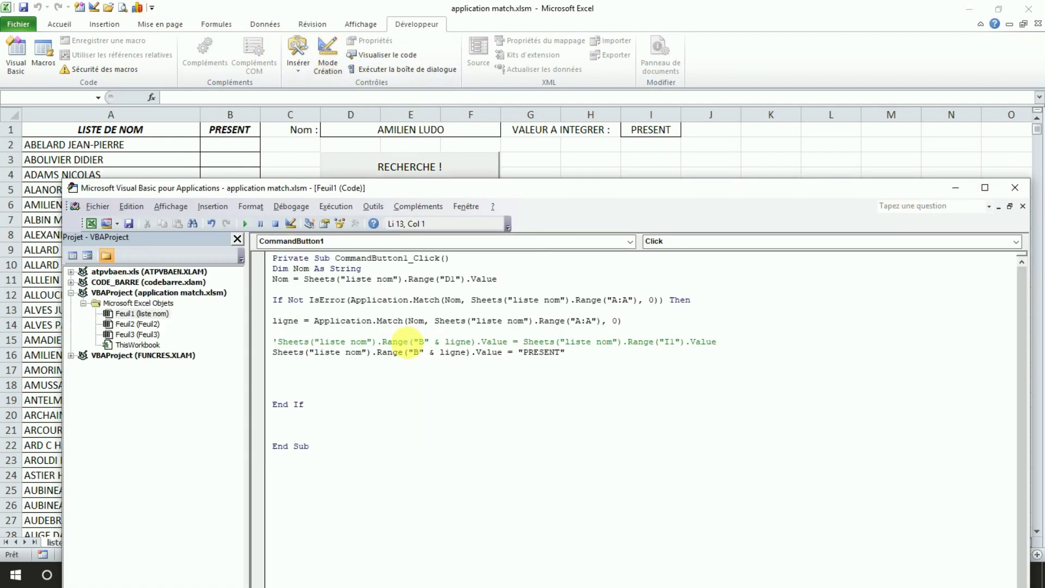
click(273, 342)
key(Delete)
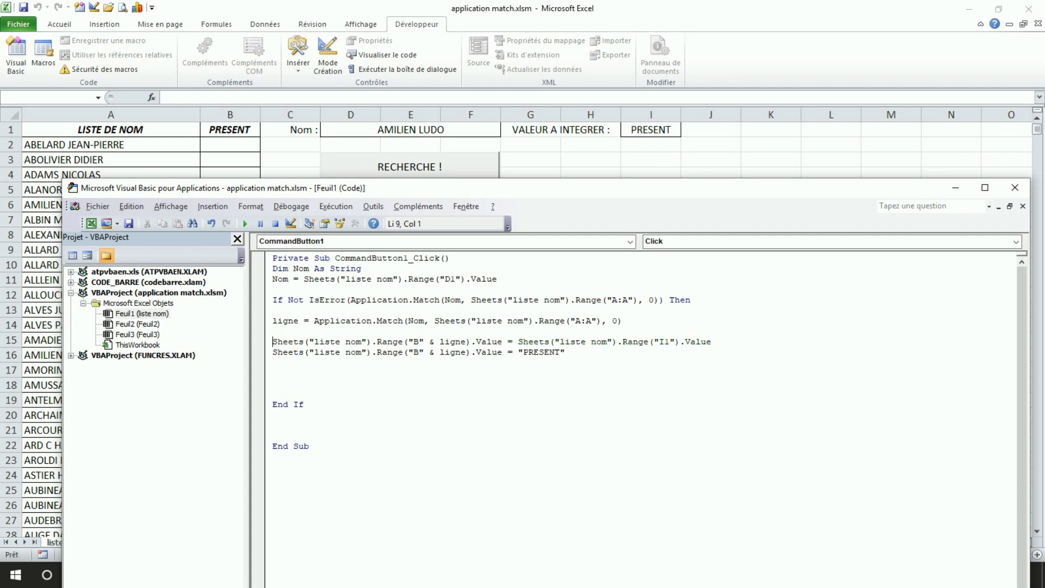
click(273, 352)
text(')
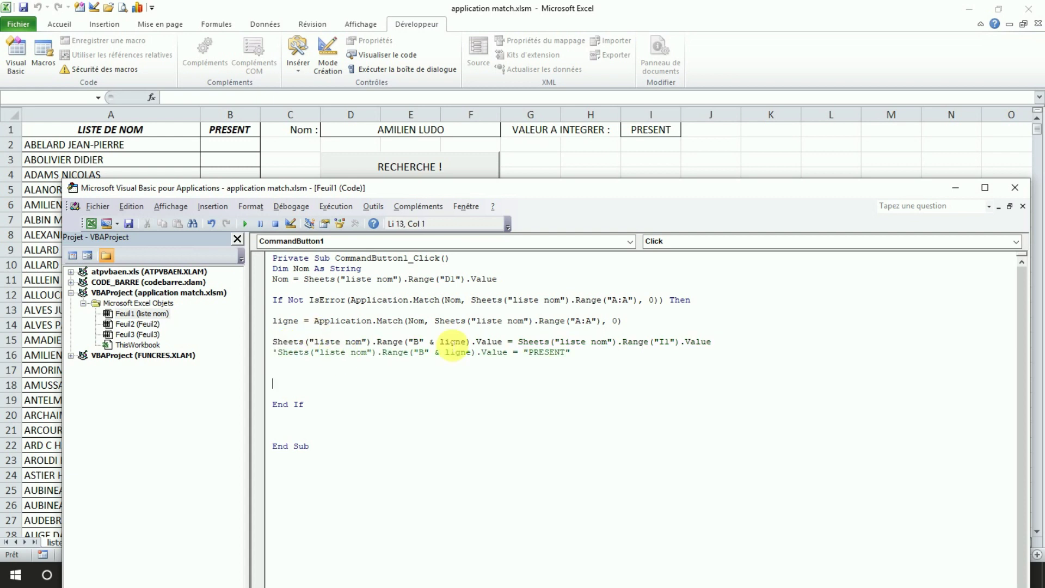
click(1014, 187)
Step: Pick the row 13 name in D1 and run the search, marking B13 PRESENT
click(458, 132)
click(506, 131)
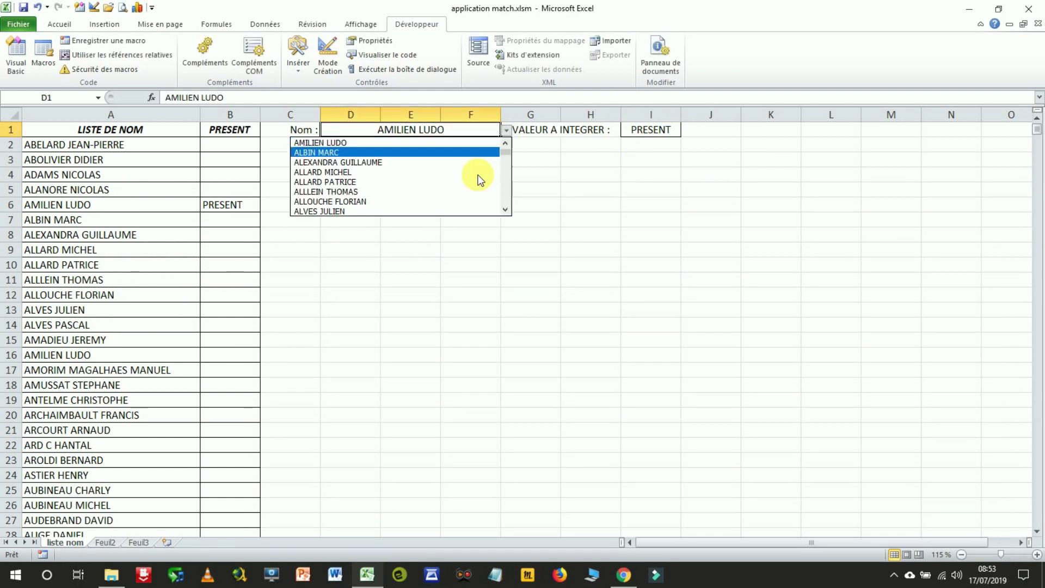
click(427, 210)
click(424, 167)
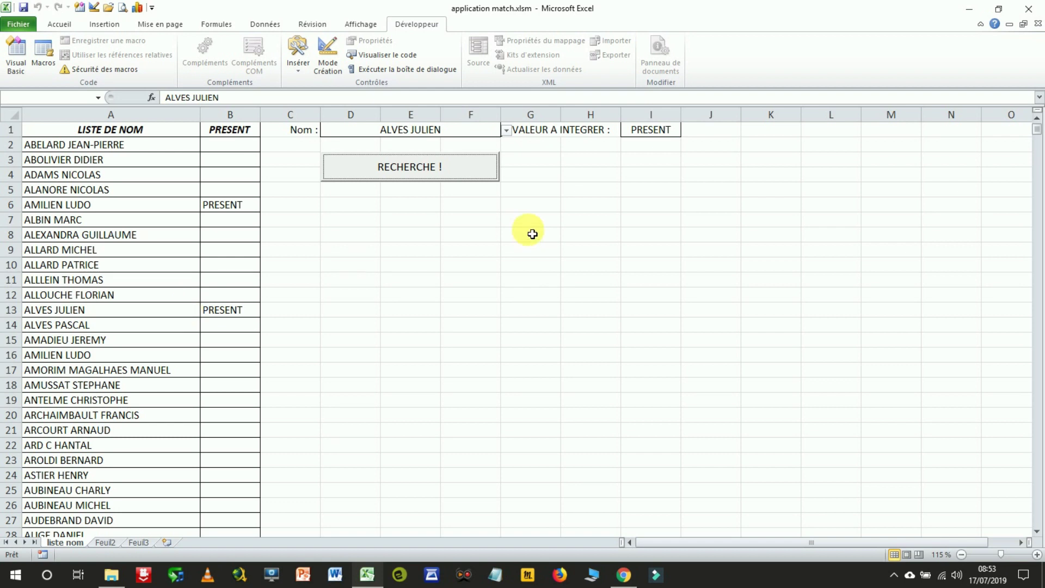
click(79, 7)
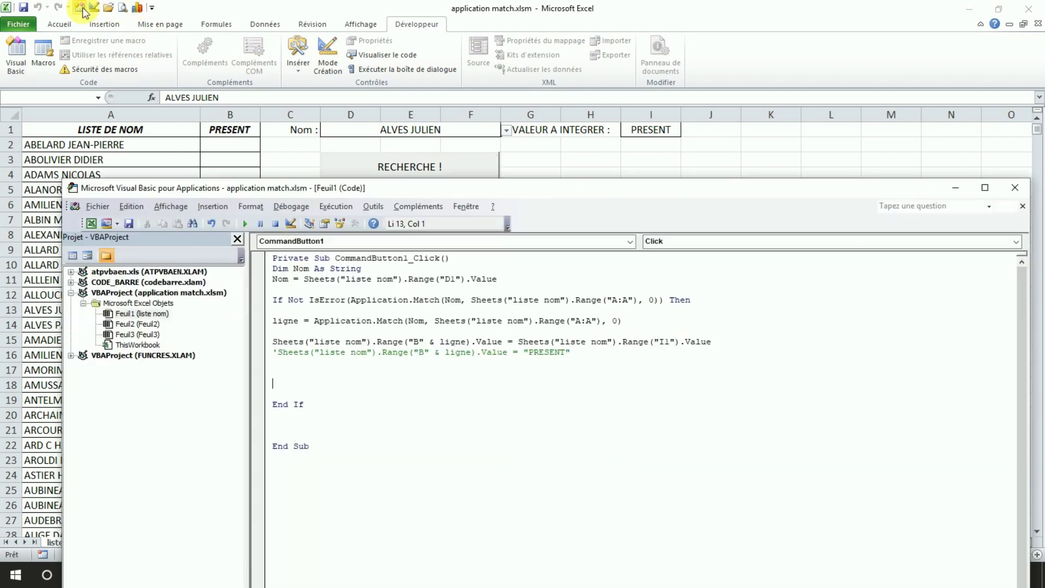
click(984, 187)
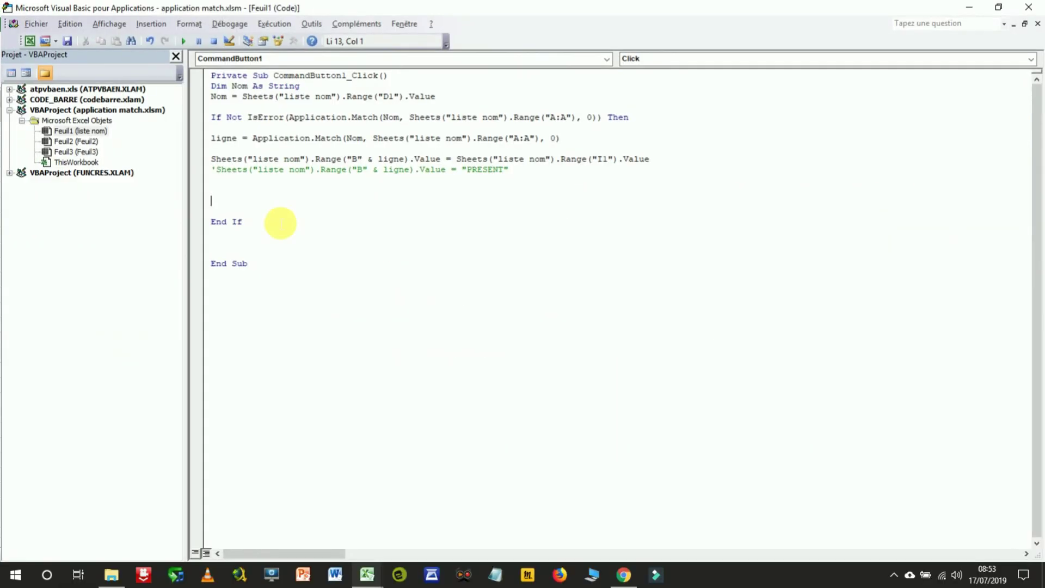
click(457, 106)
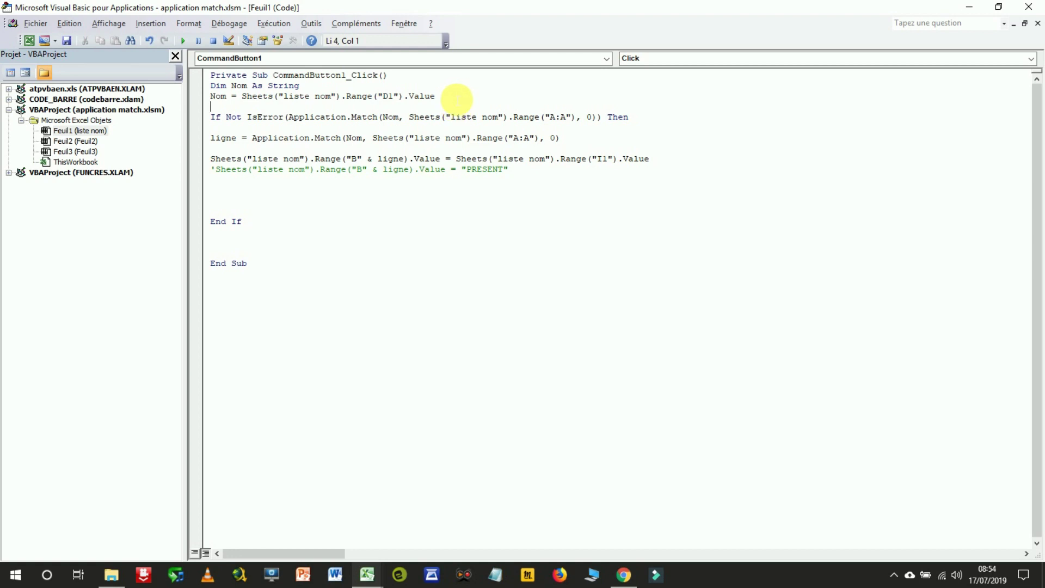
key(shift+Up)
key(shift+Up)
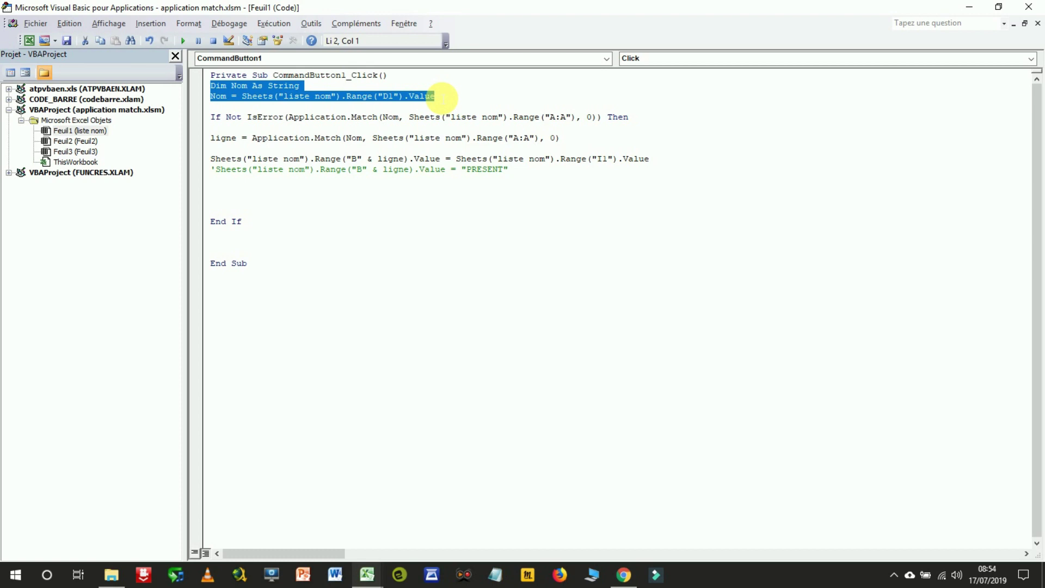
click(443, 98)
drag(449, 98, 241, 97)
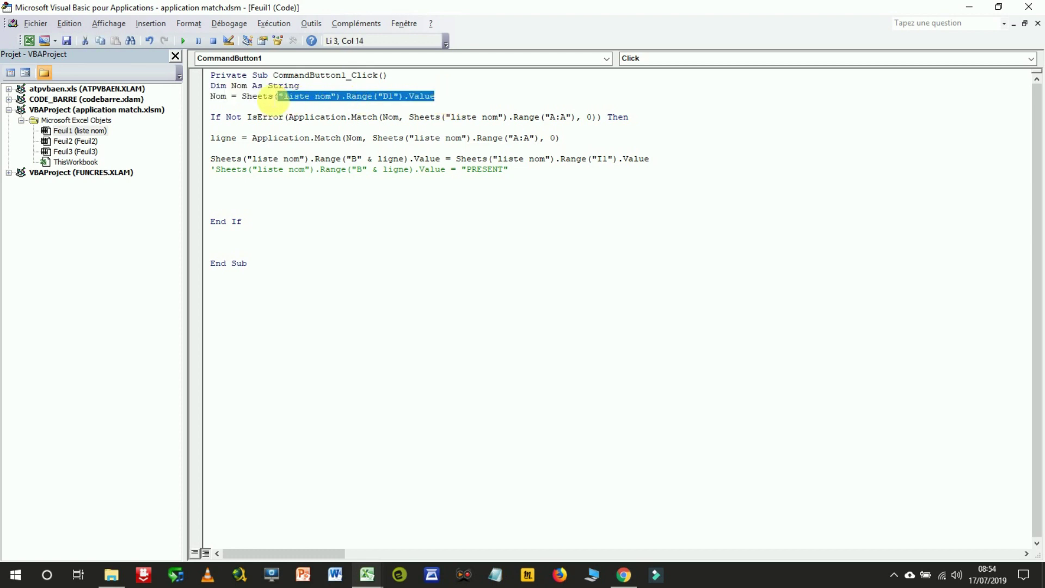
click(452, 90)
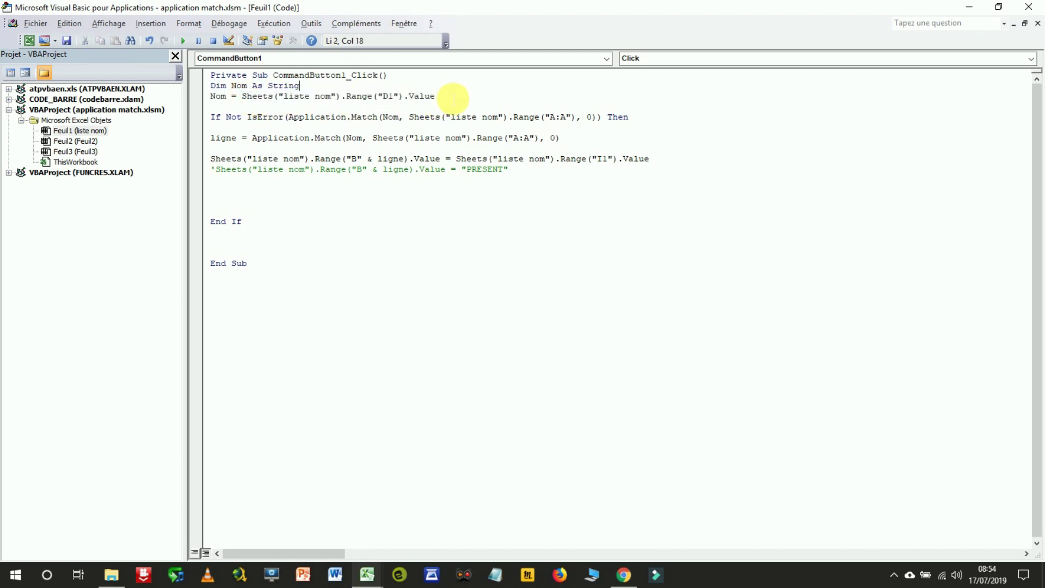
double_click(502, 7)
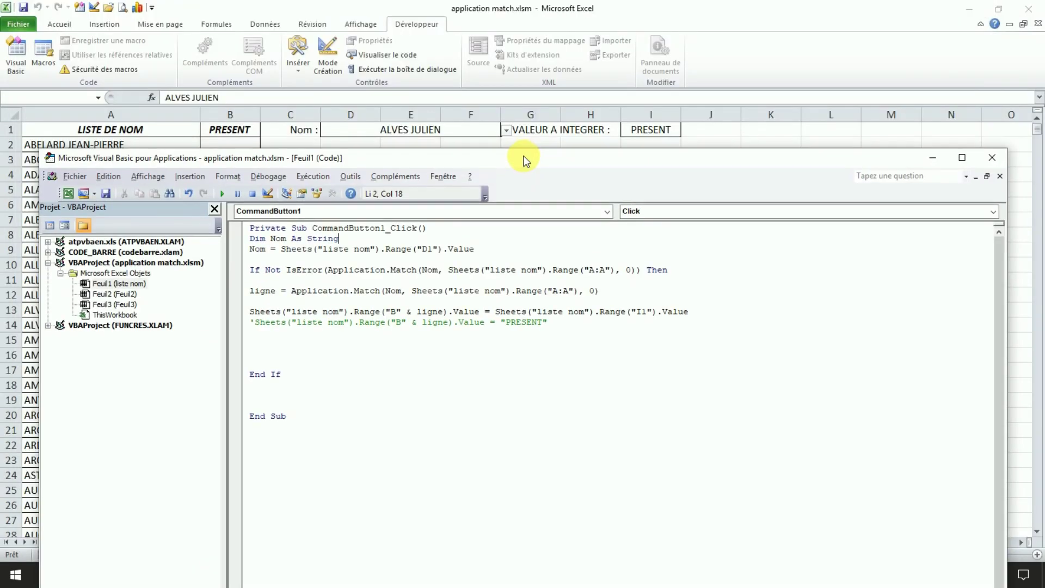
drag(497, 188, 485, 24)
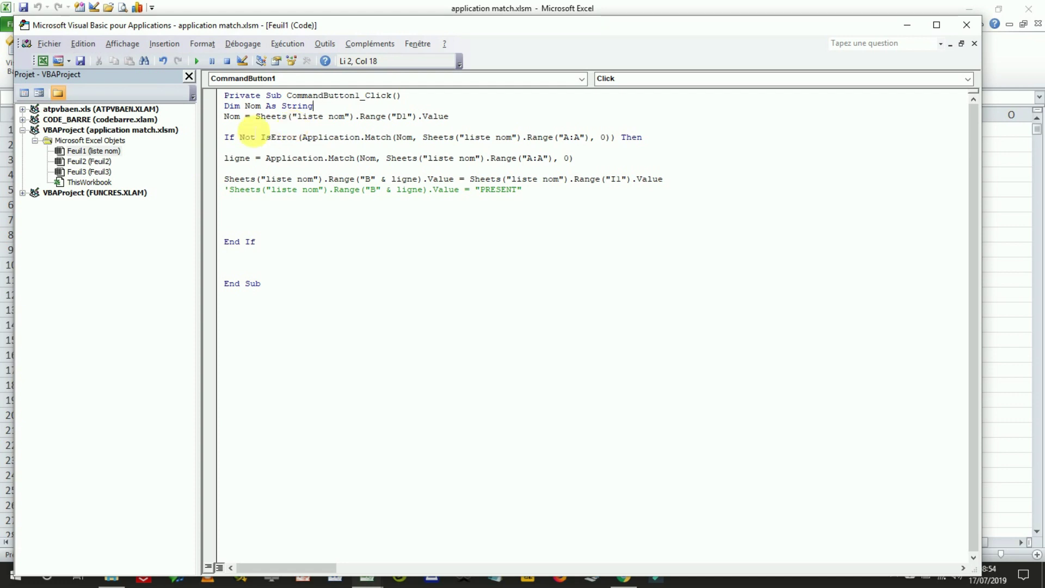
drag(225, 137, 315, 147)
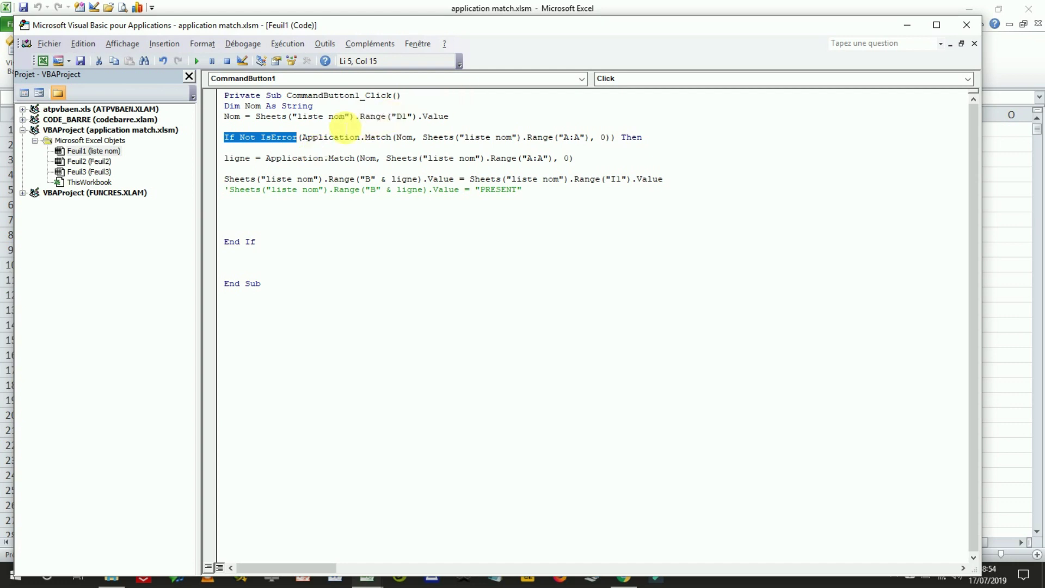
click(308, 137)
drag(303, 137, 421, 142)
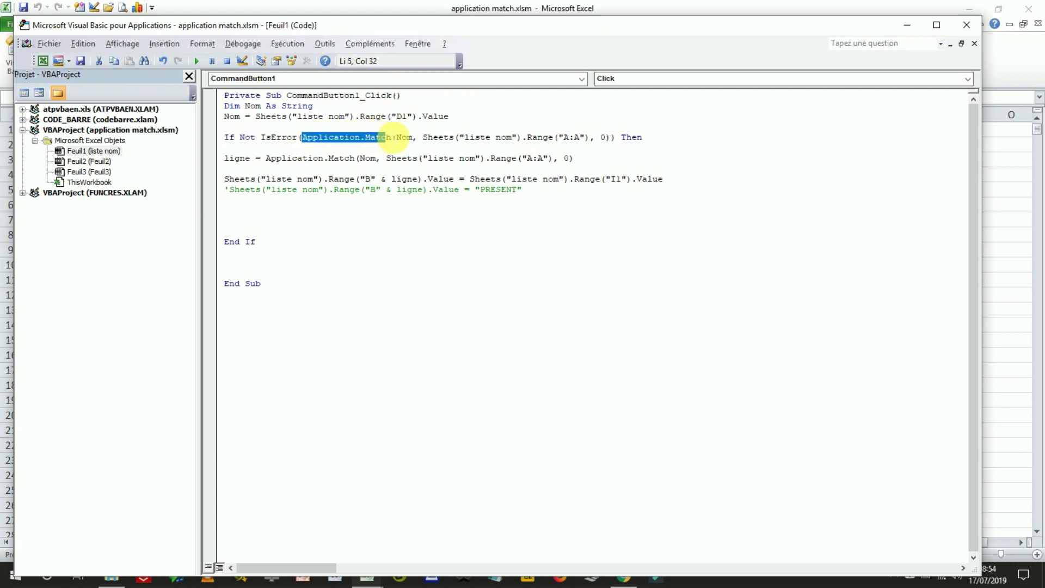
double_click(403, 138)
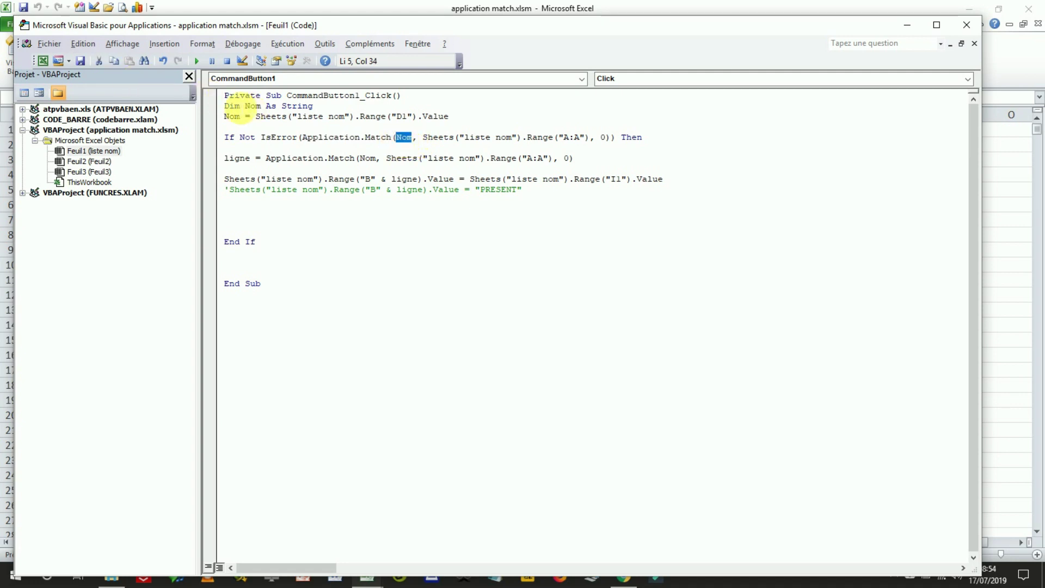
drag(224, 105, 457, 122)
click(459, 124)
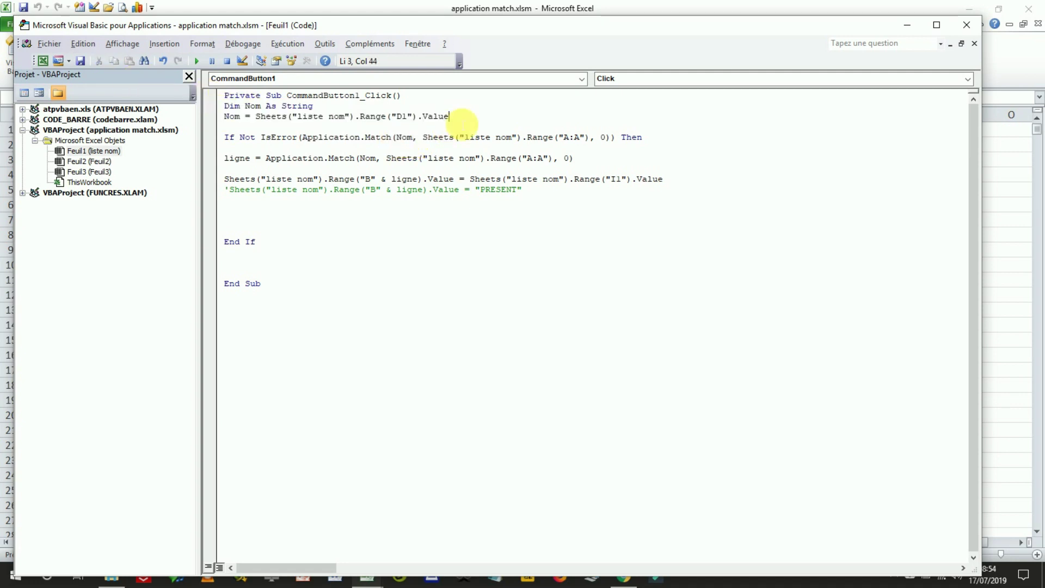
double_click(405, 137)
double_click(404, 138)
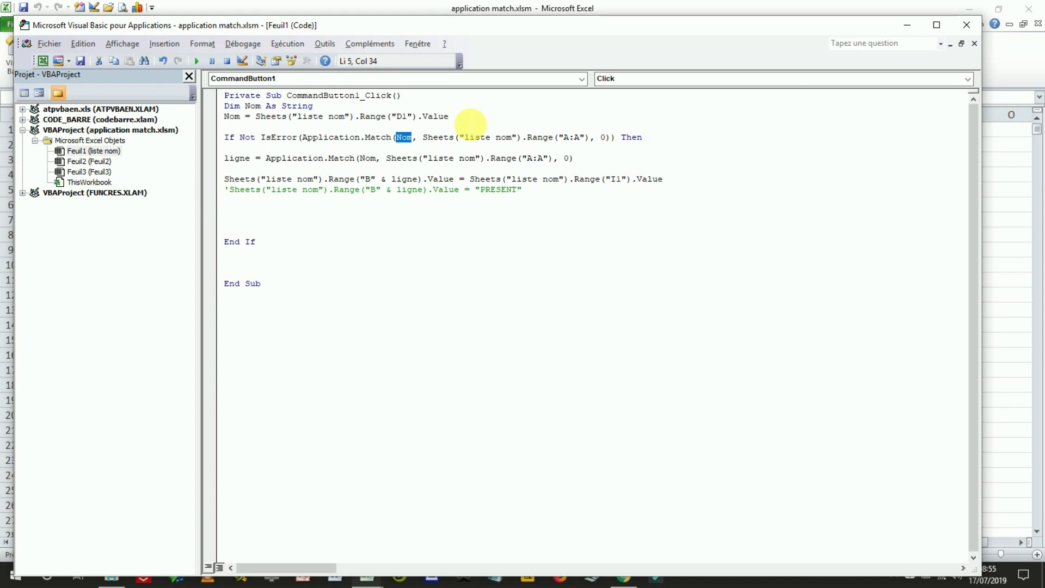
click(471, 118)
drag(414, 138, 396, 137)
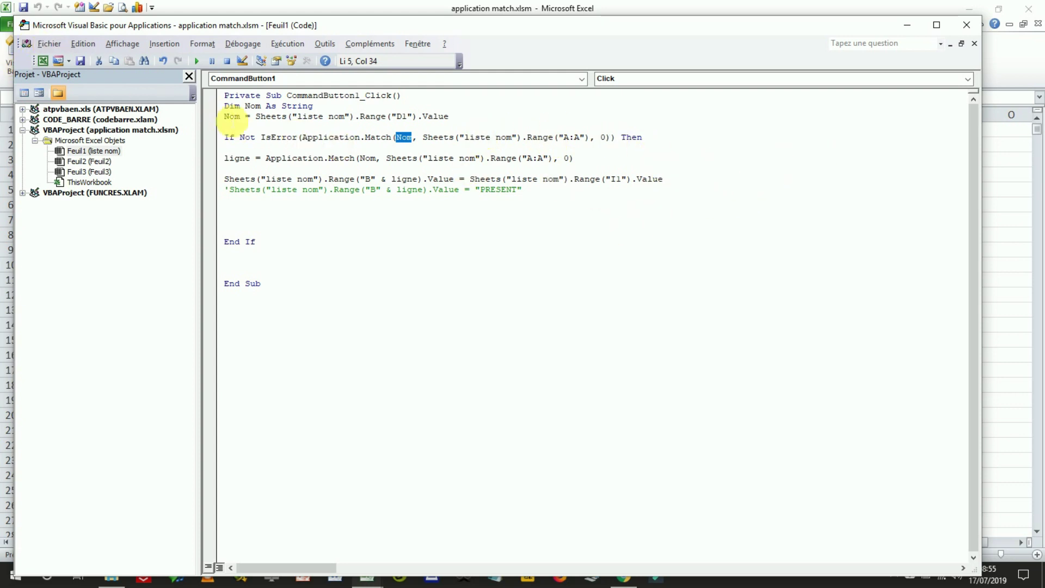
double_click(231, 116)
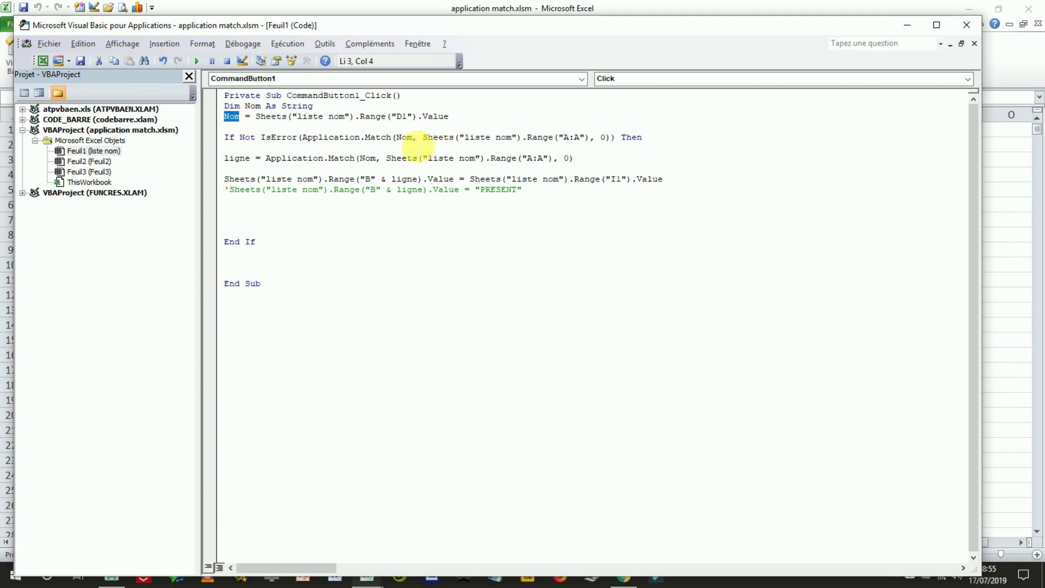
double_click(404, 137)
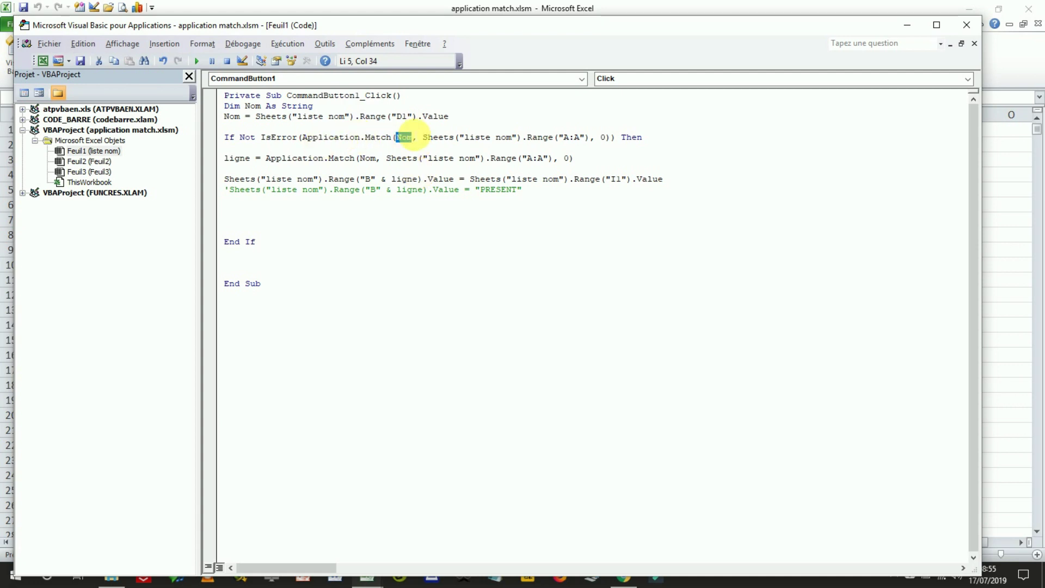
click(414, 137)
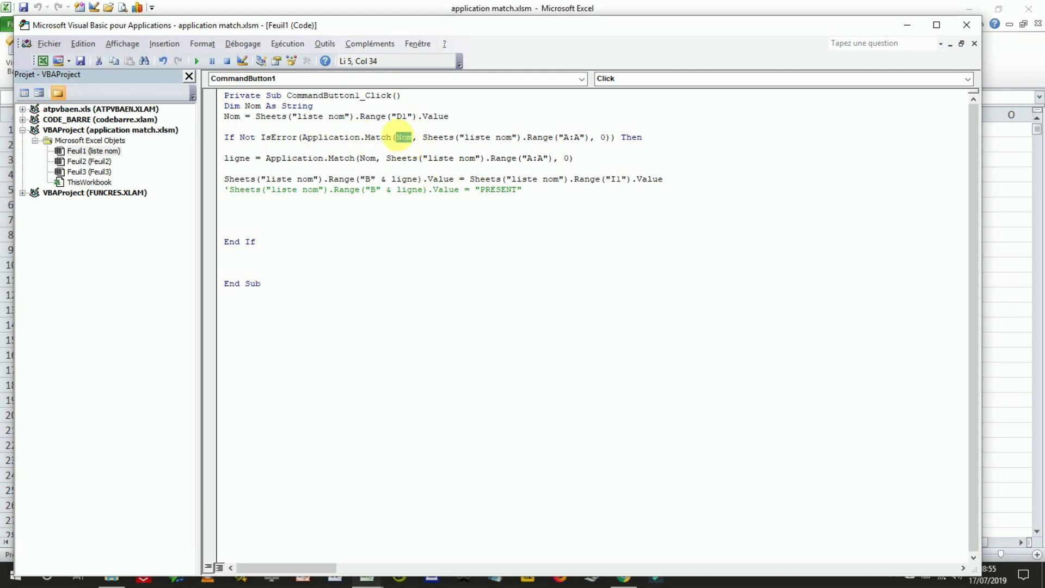
drag(422, 137, 604, 142)
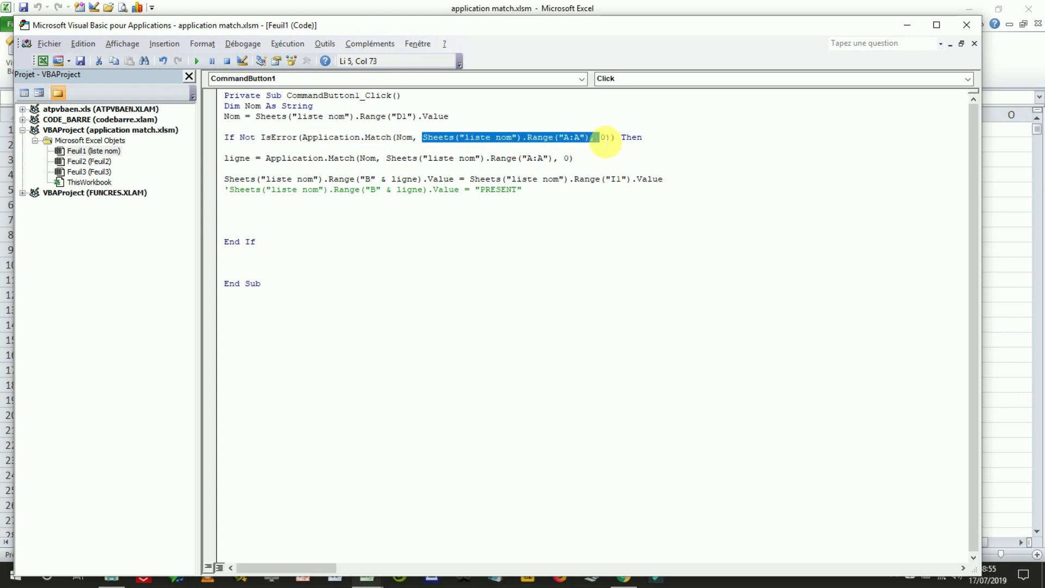
drag(599, 159, 224, 159)
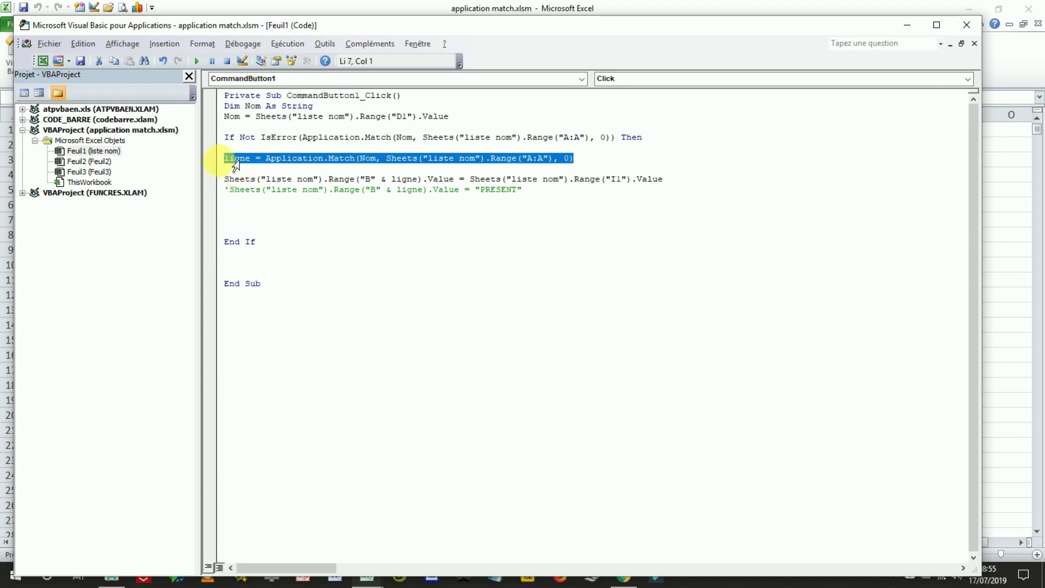
click(584, 159)
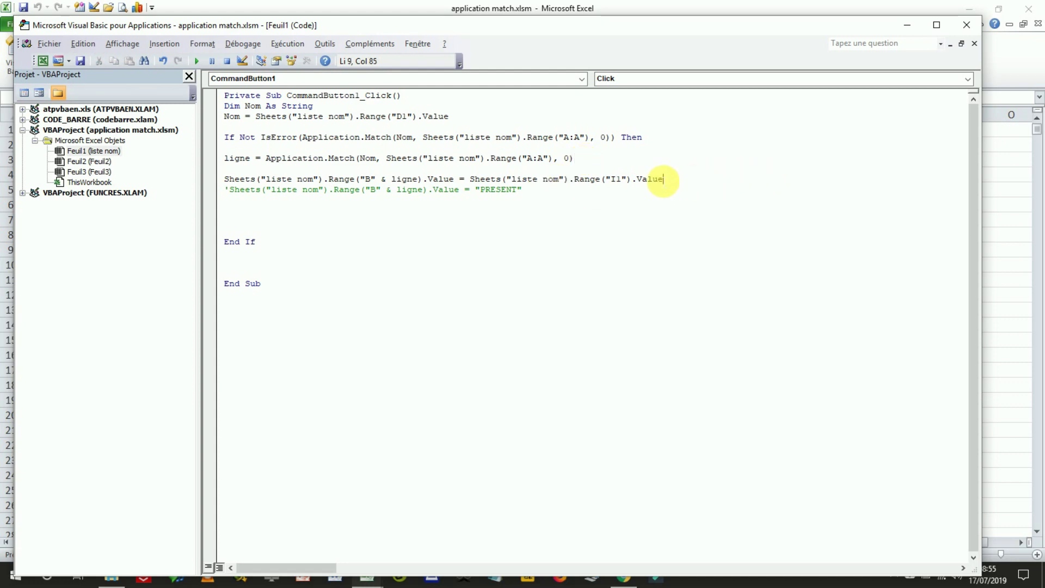
drag(665, 179, 238, 179)
click(224, 179)
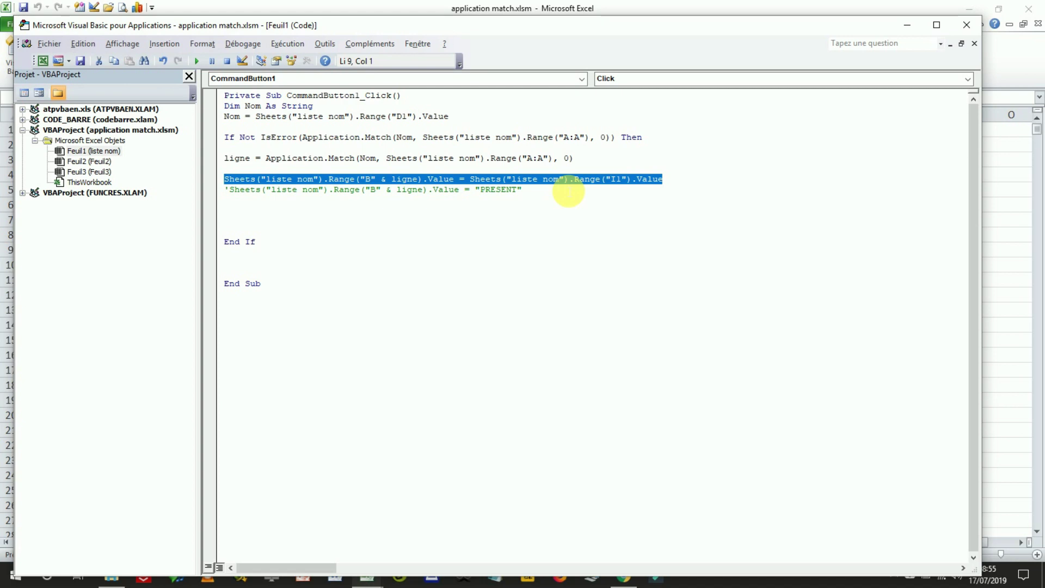
click(443, 217)
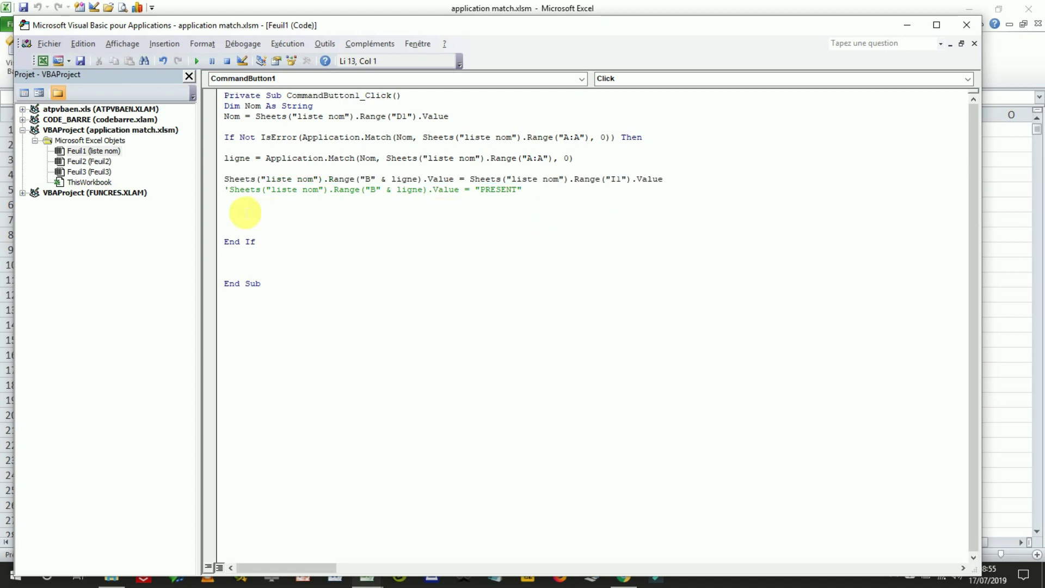
Step: Add MsgBox Sheets("liste nom").Range("A" & ligne).Value above End If and close the editor
key(Return)
key(Up)
key(Up)
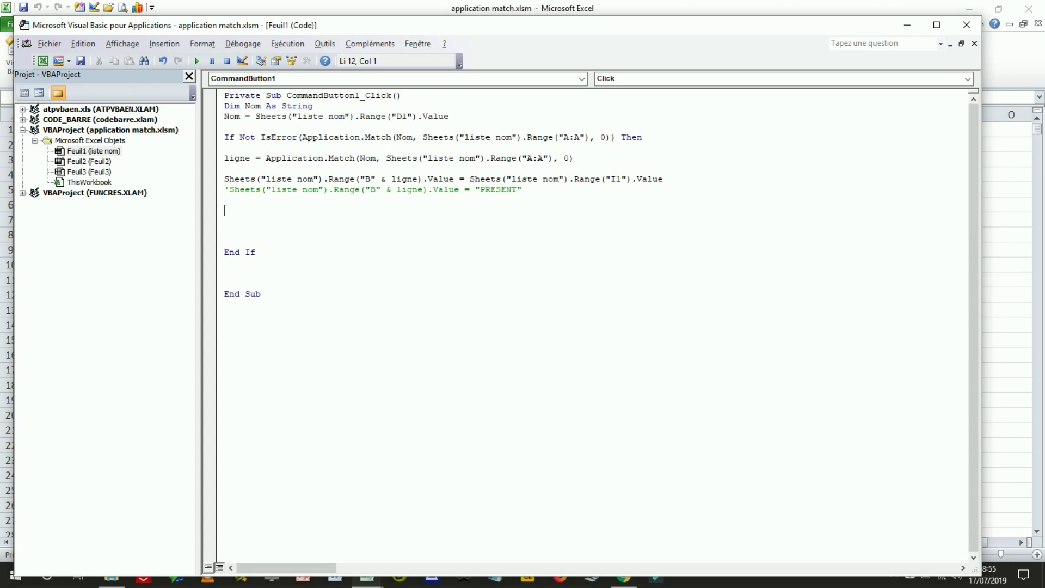
text(msf)
key(BackSpace)
text(gbox)
key(ctrl+i)
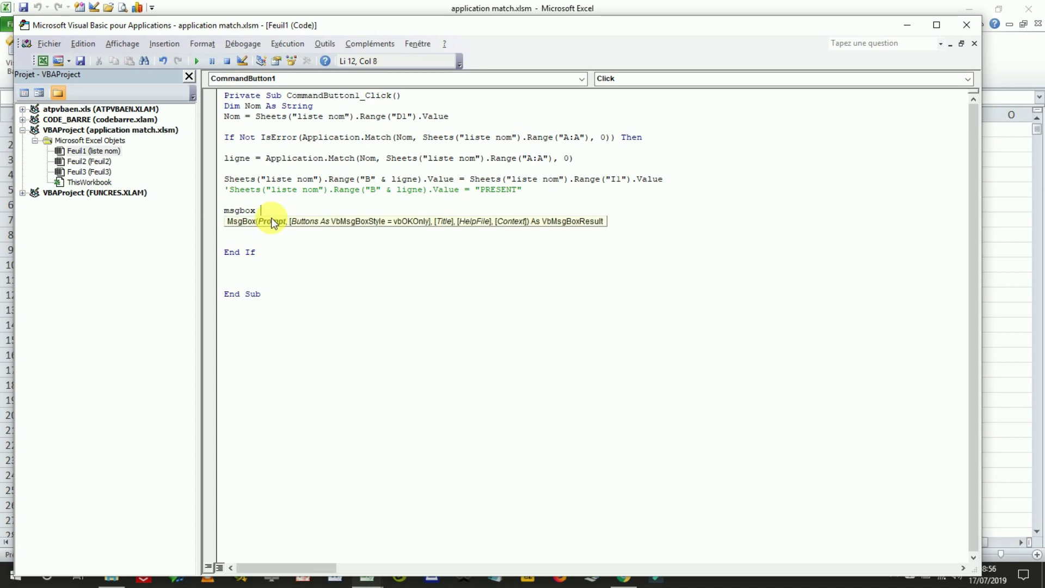
text(sheets(")
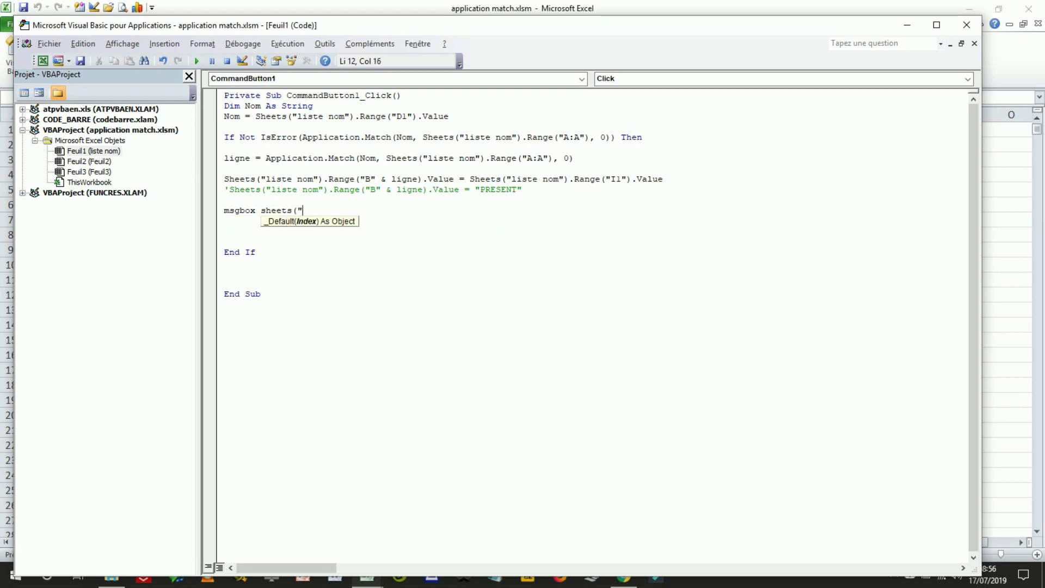
text(liste nom").range("A")
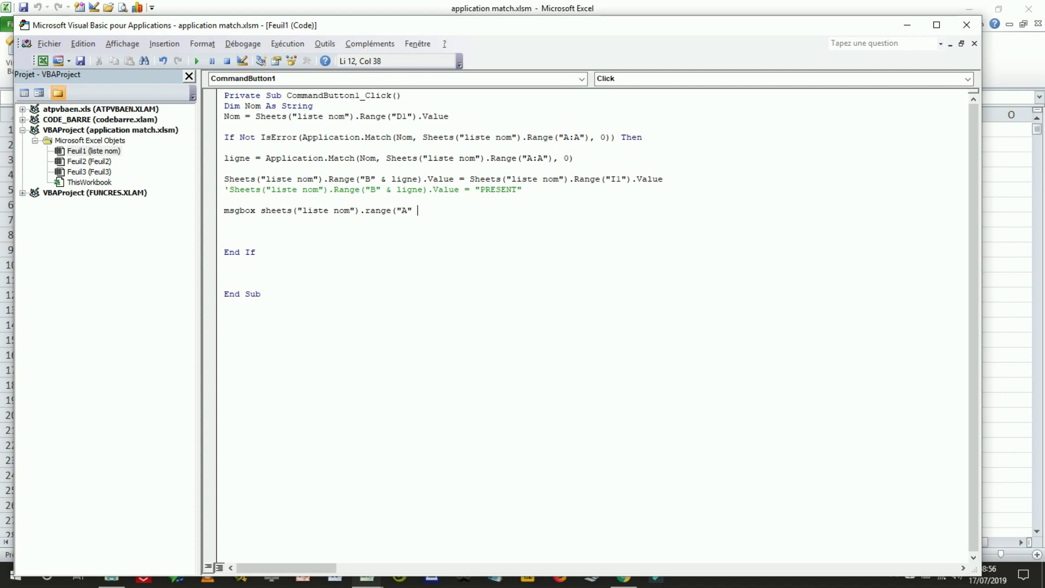
text( & ligne).value)
key(Return)
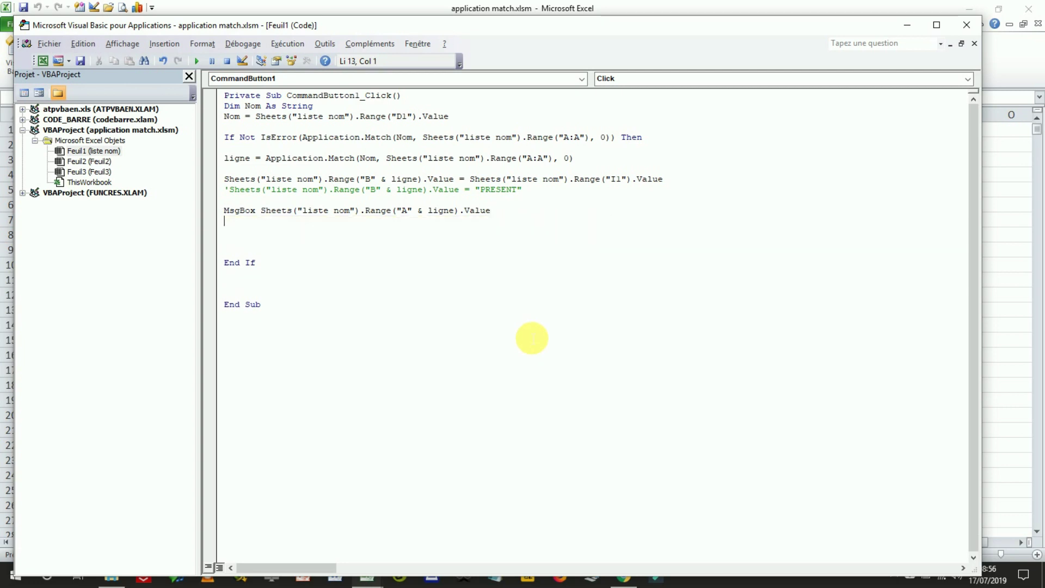
click(967, 25)
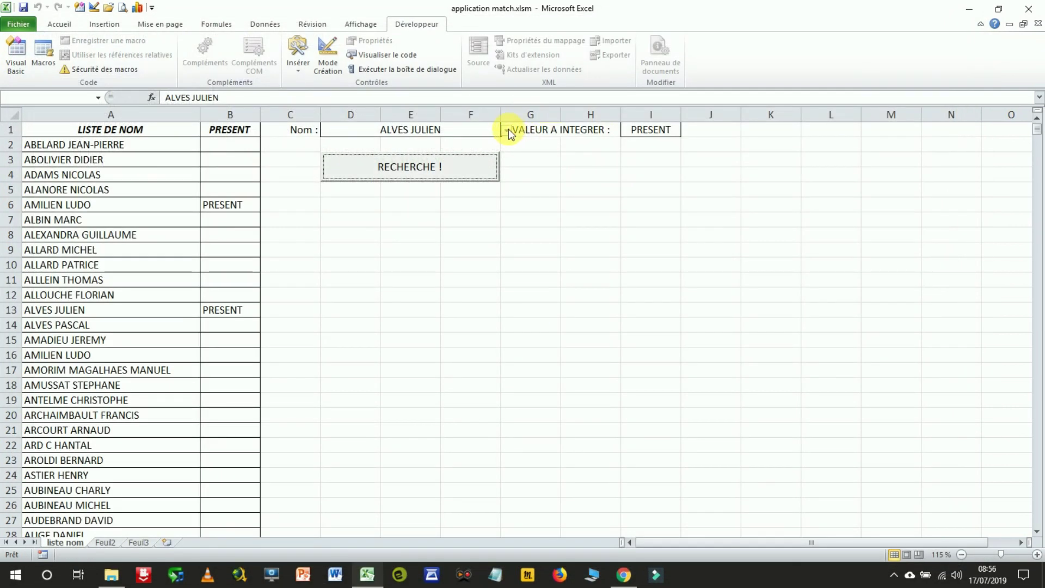
Step: Search the row 20 name so B20 shows PRESENT, then dismiss the name message
click(506, 130)
click(409, 211)
click(460, 171)
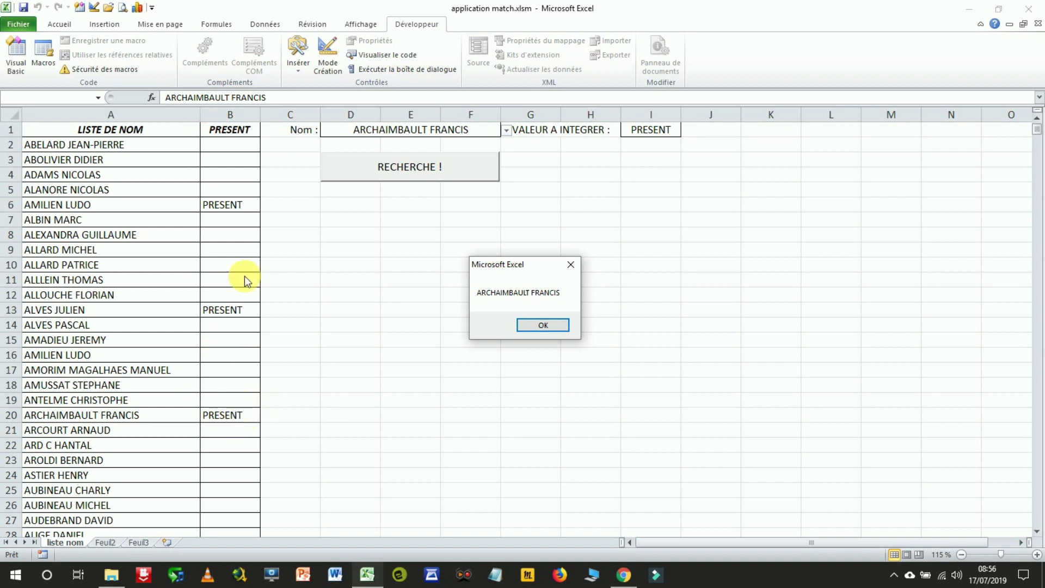
click(541, 325)
click(479, 315)
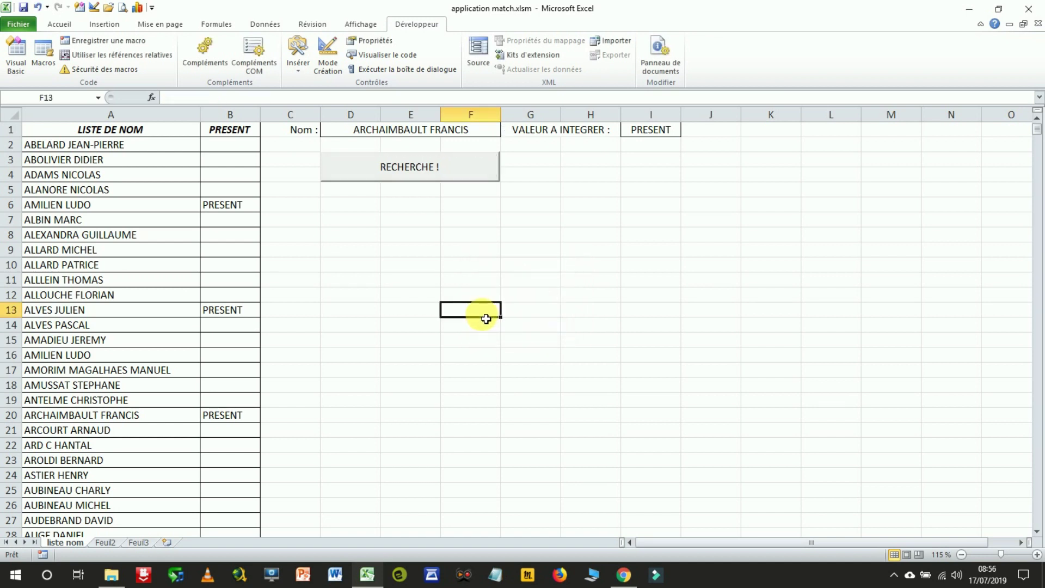